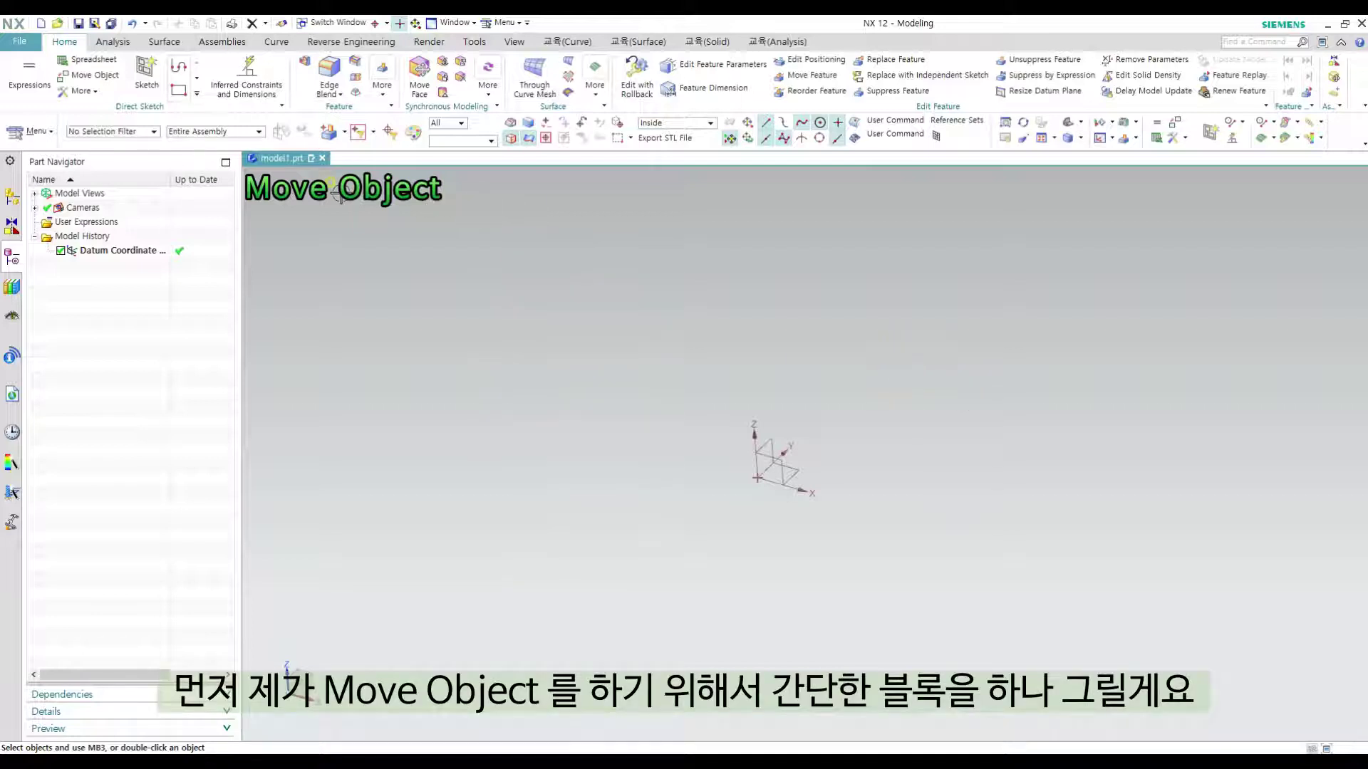
- Create a sketch on the default XY plane and draw a rectangle about 31 mm high, up and to the right of the origin
click(146, 74)
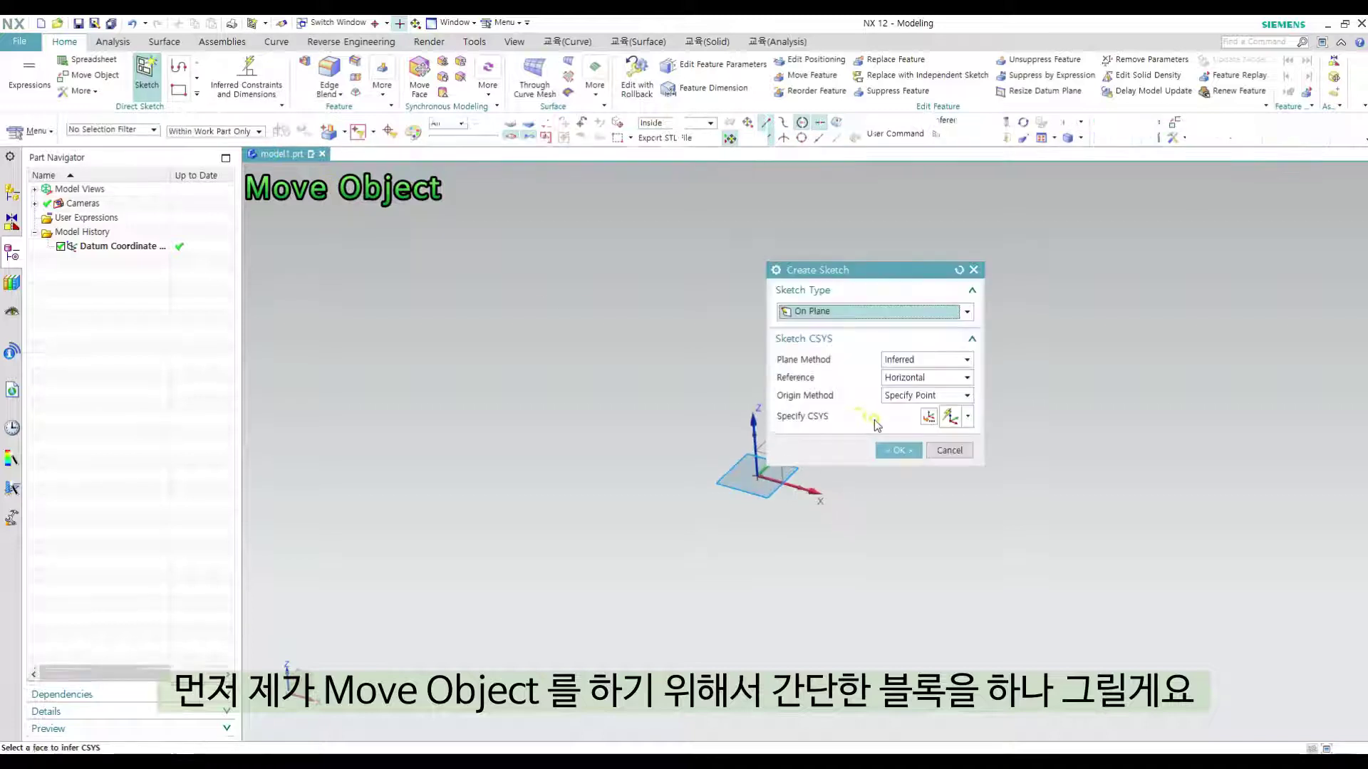
middle_click(953, 434)
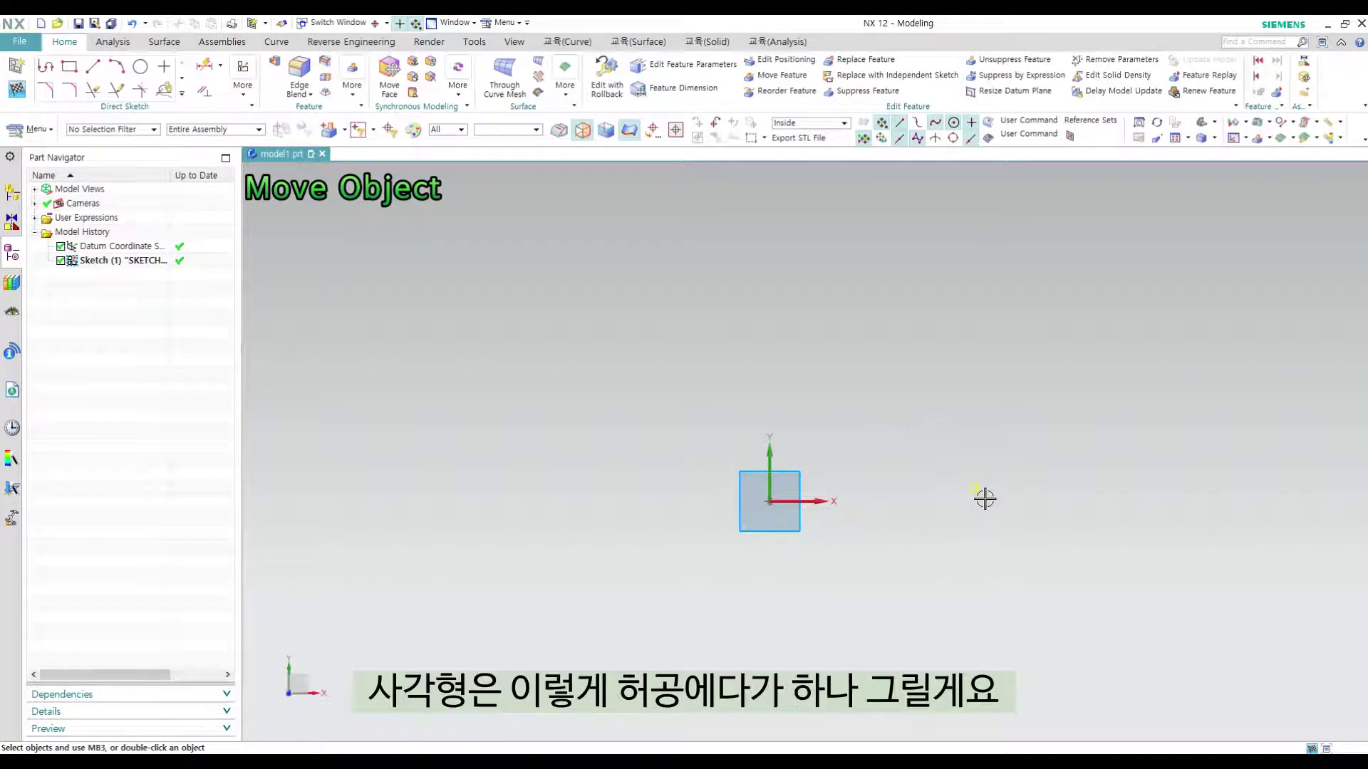
key(r)
click(844, 375)
click(960, 456)
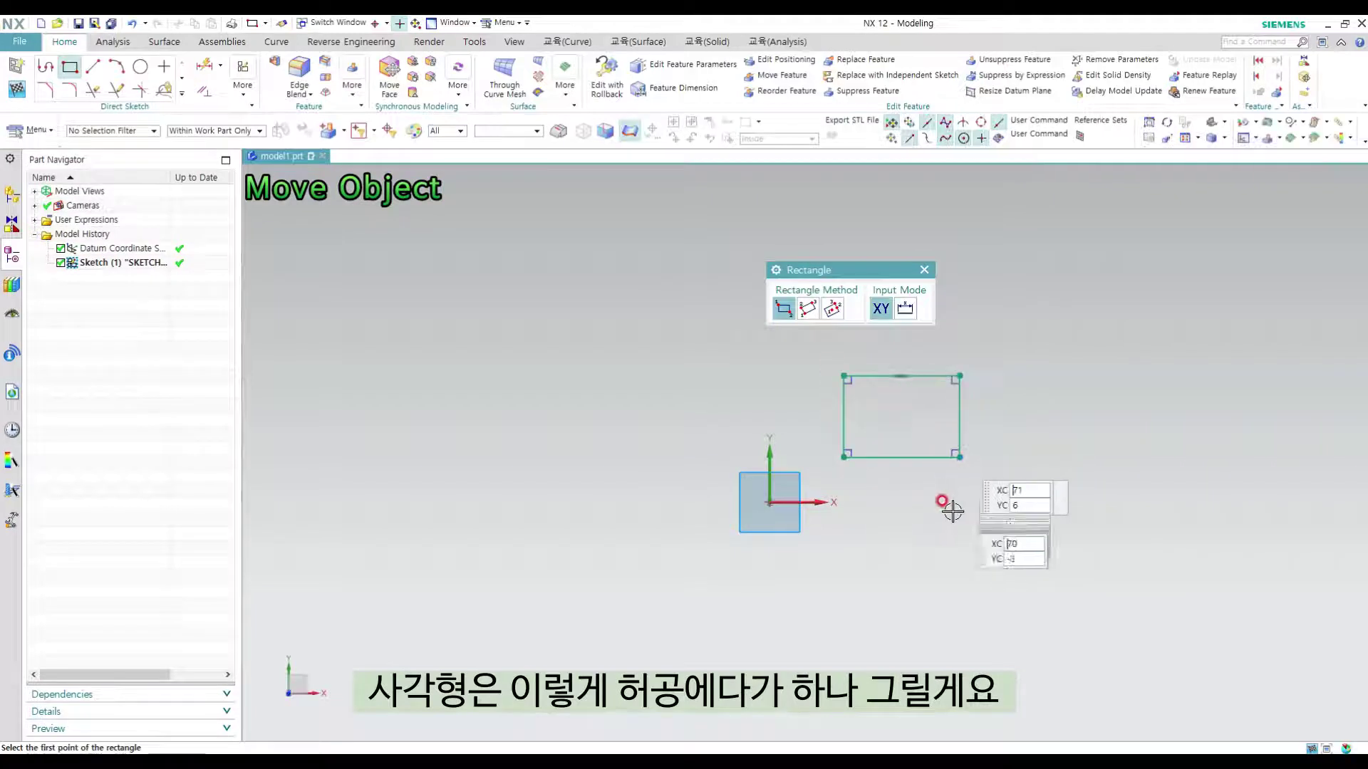
middle_click(982, 479)
- Dimension the rectangle's height and width to 50 mm each
key(d)
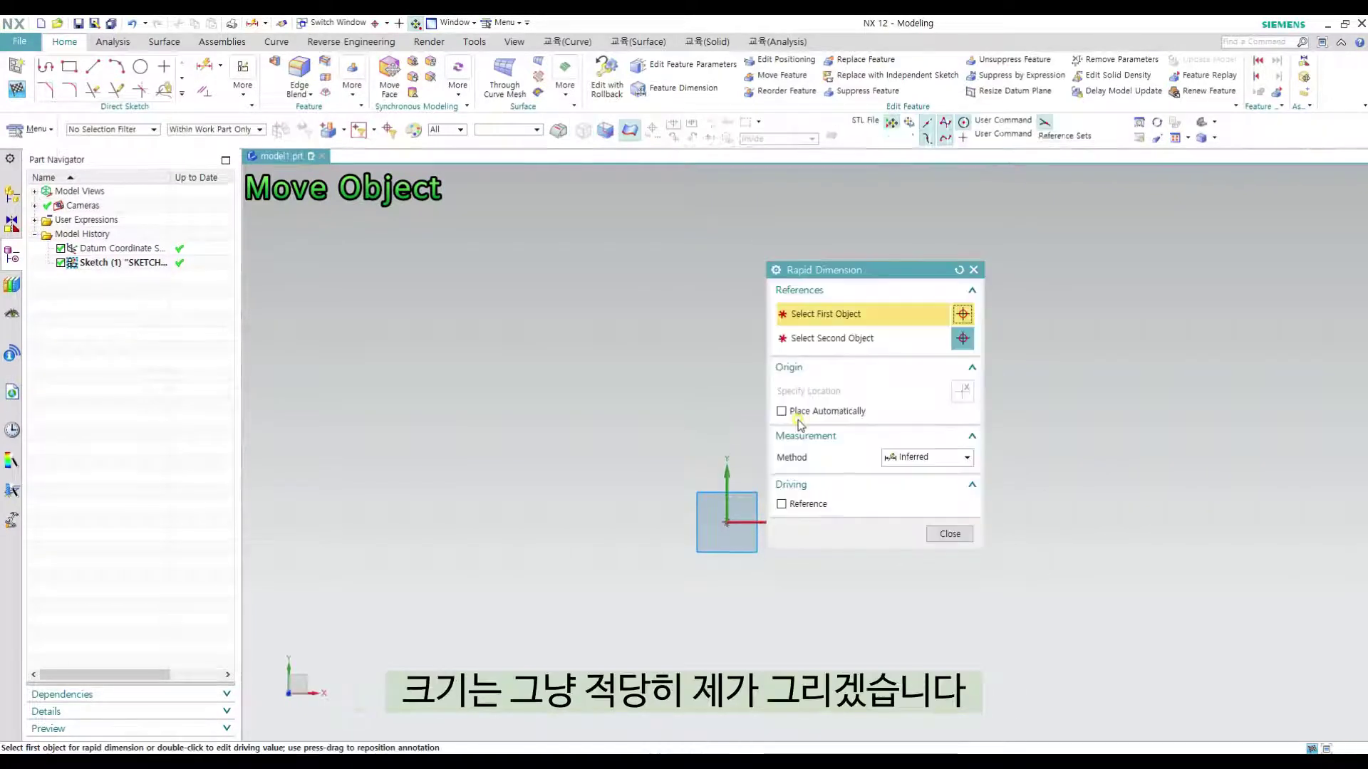
click(680, 438)
click(655, 424)
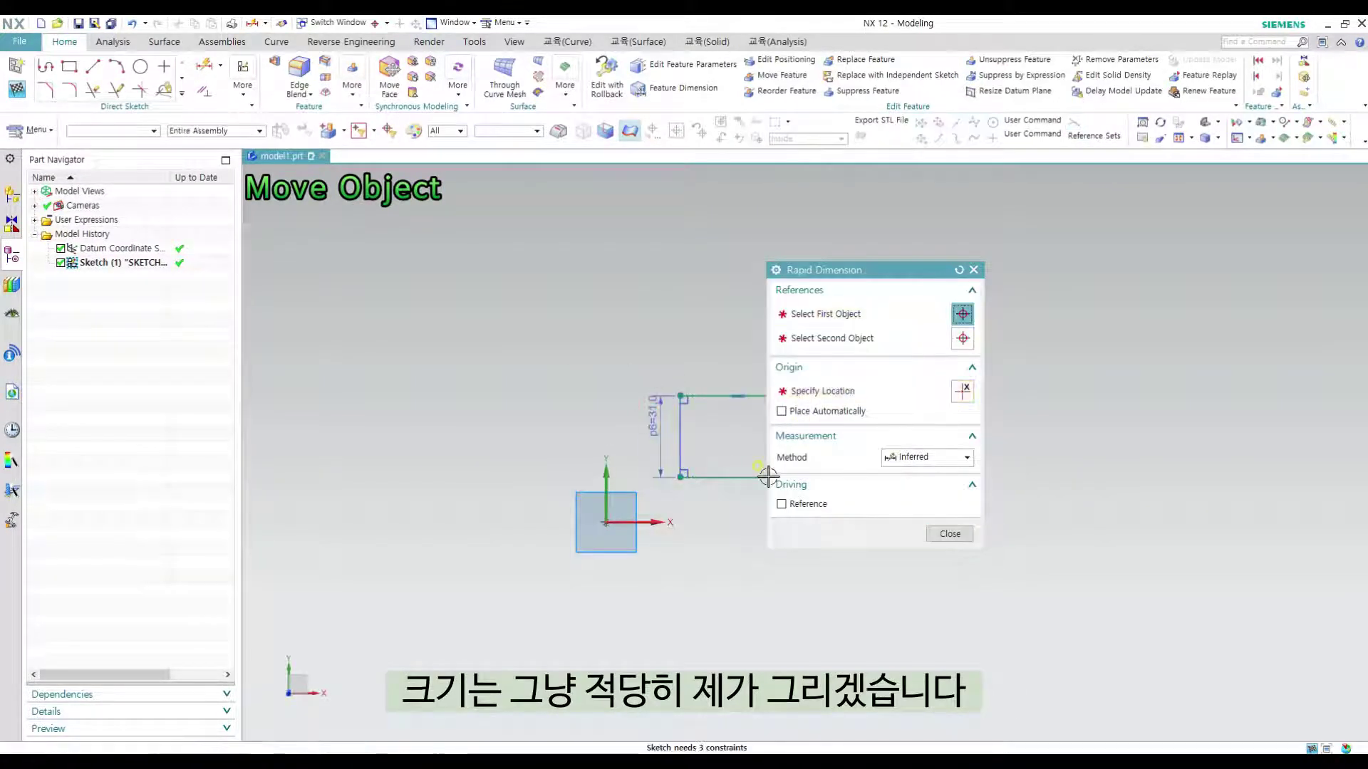
text(50)
key(Return)
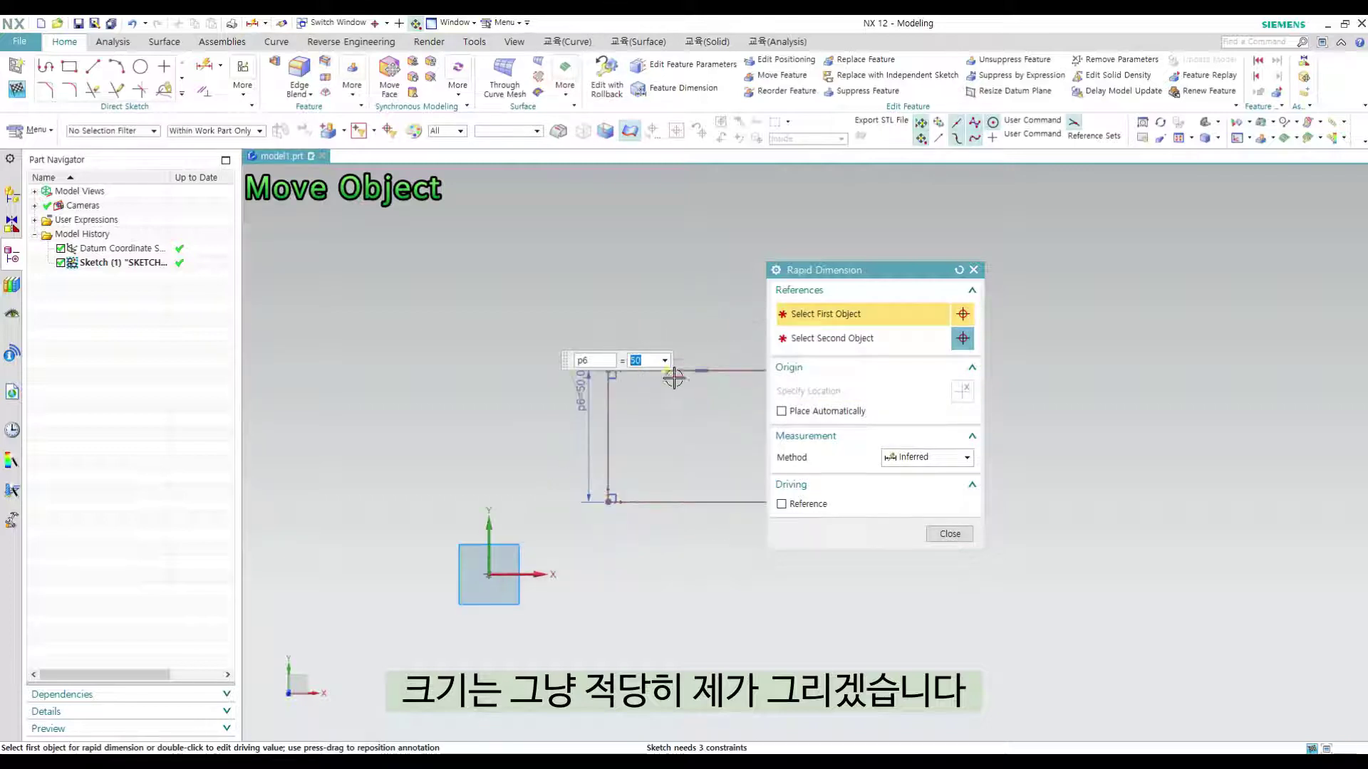
click(676, 370)
click(670, 307)
text(50)
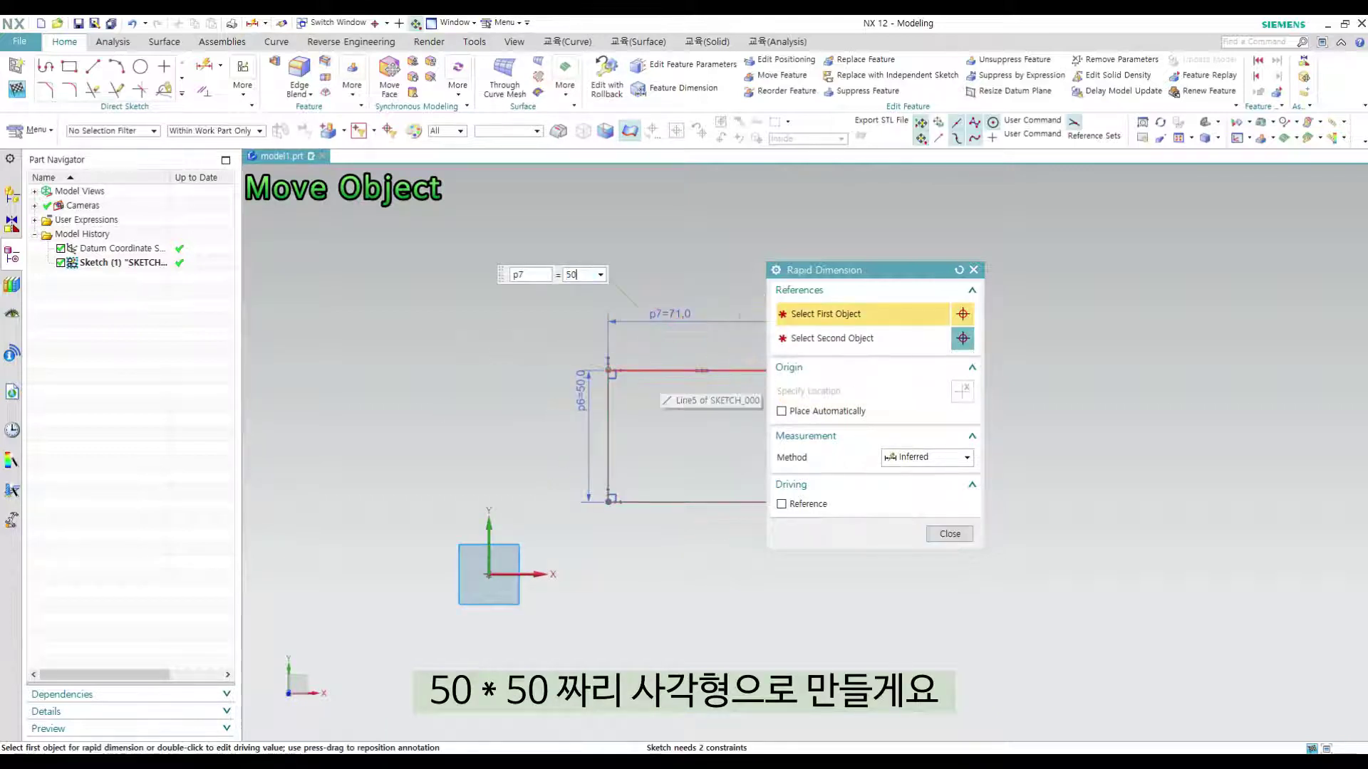
key(Escape)
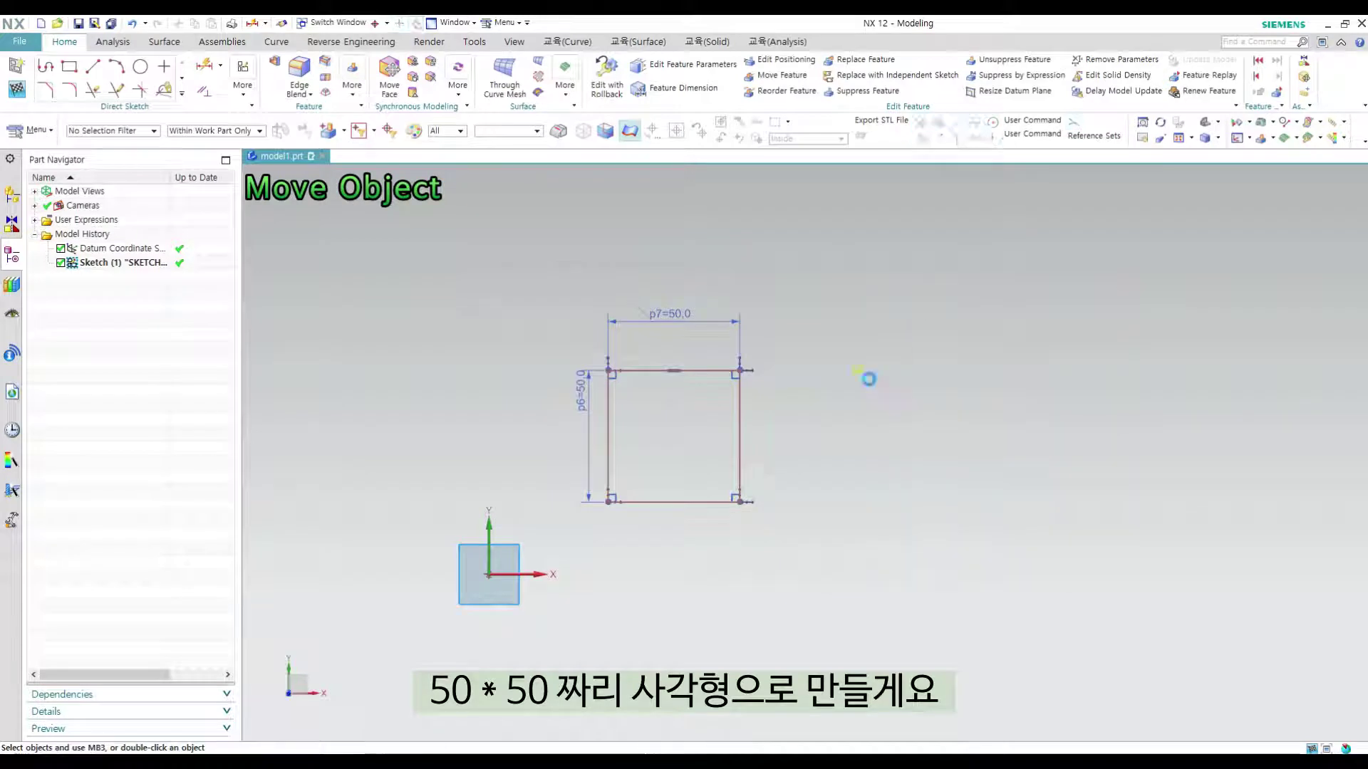
key(Escape)
- Finish the sketch and extrude the square profile upwards into a solid block
mouse_move(778, 517)
middle_down()
mouse_move(757, 443)
mouse_move(743, 443)
mouse_move(755, 491)
middle_up()
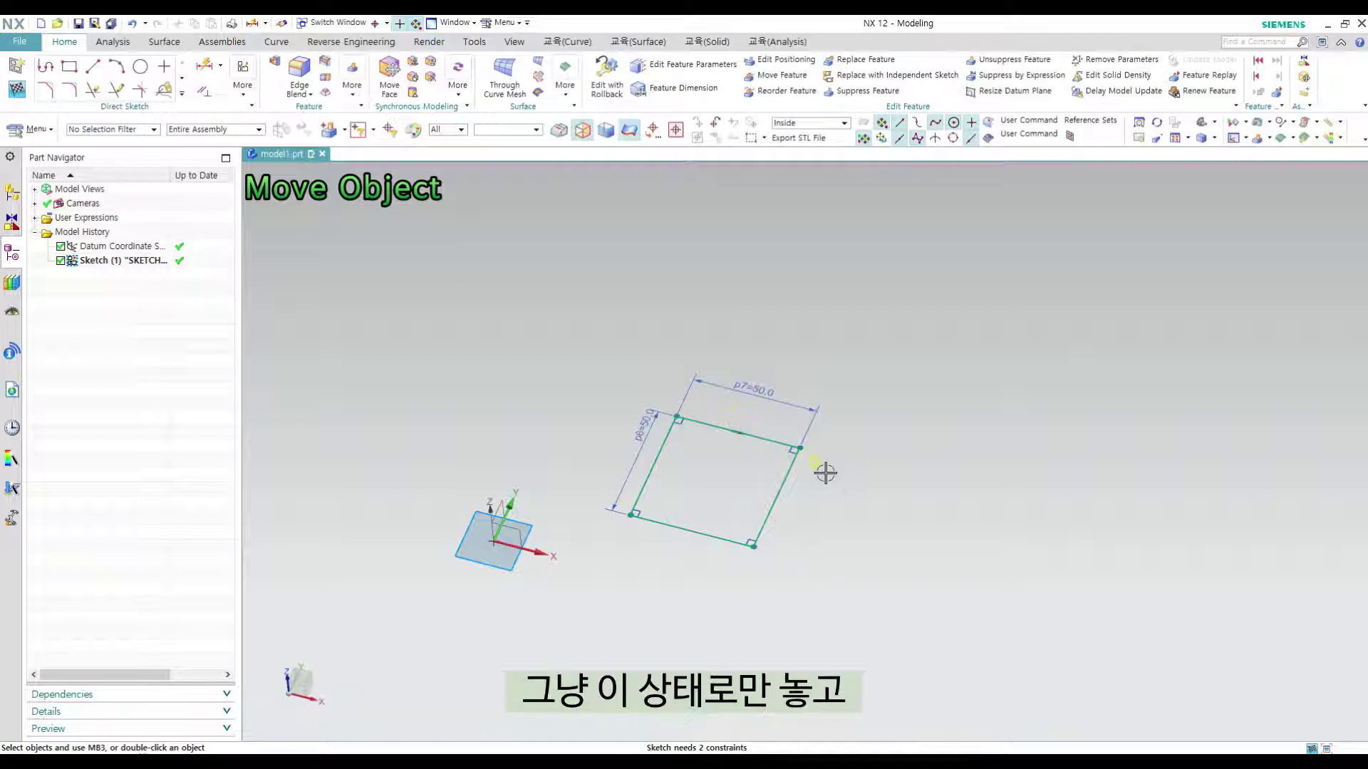
key(ctrl+q)
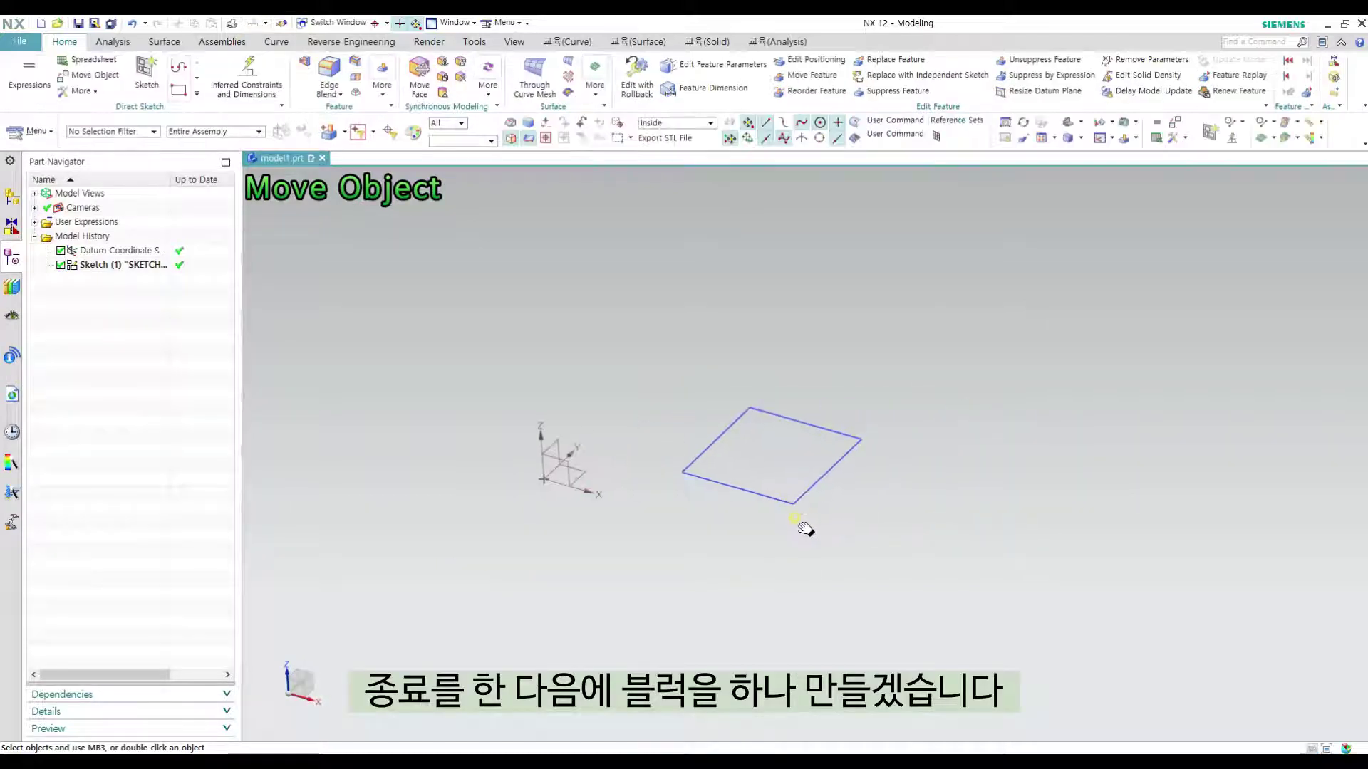
key(x)
click(742, 417)
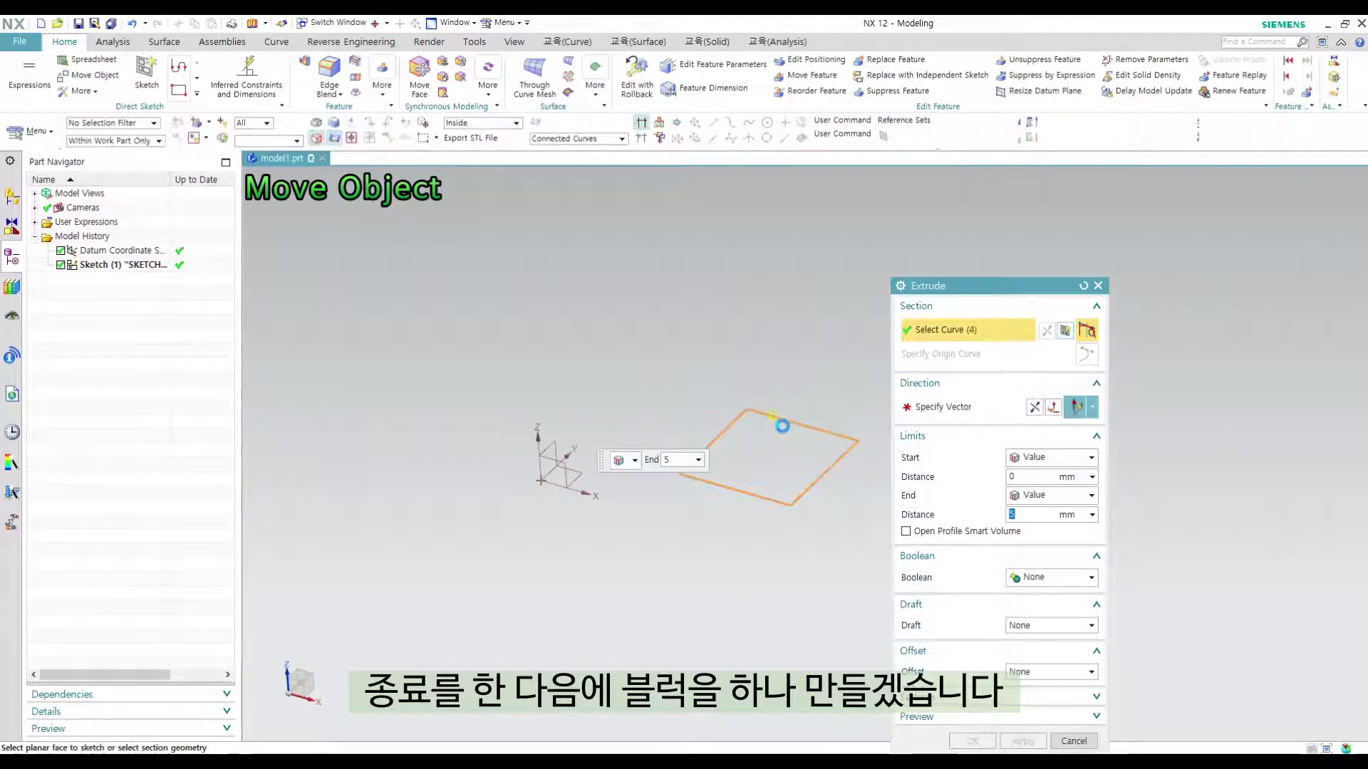
drag(768, 436, 817, 435)
middle_click(817, 435)
- Start Move Object, reset its settings to the defaults, and review the available motion types while keeping Dynamic
middle_drag(788, 498, 741, 504)
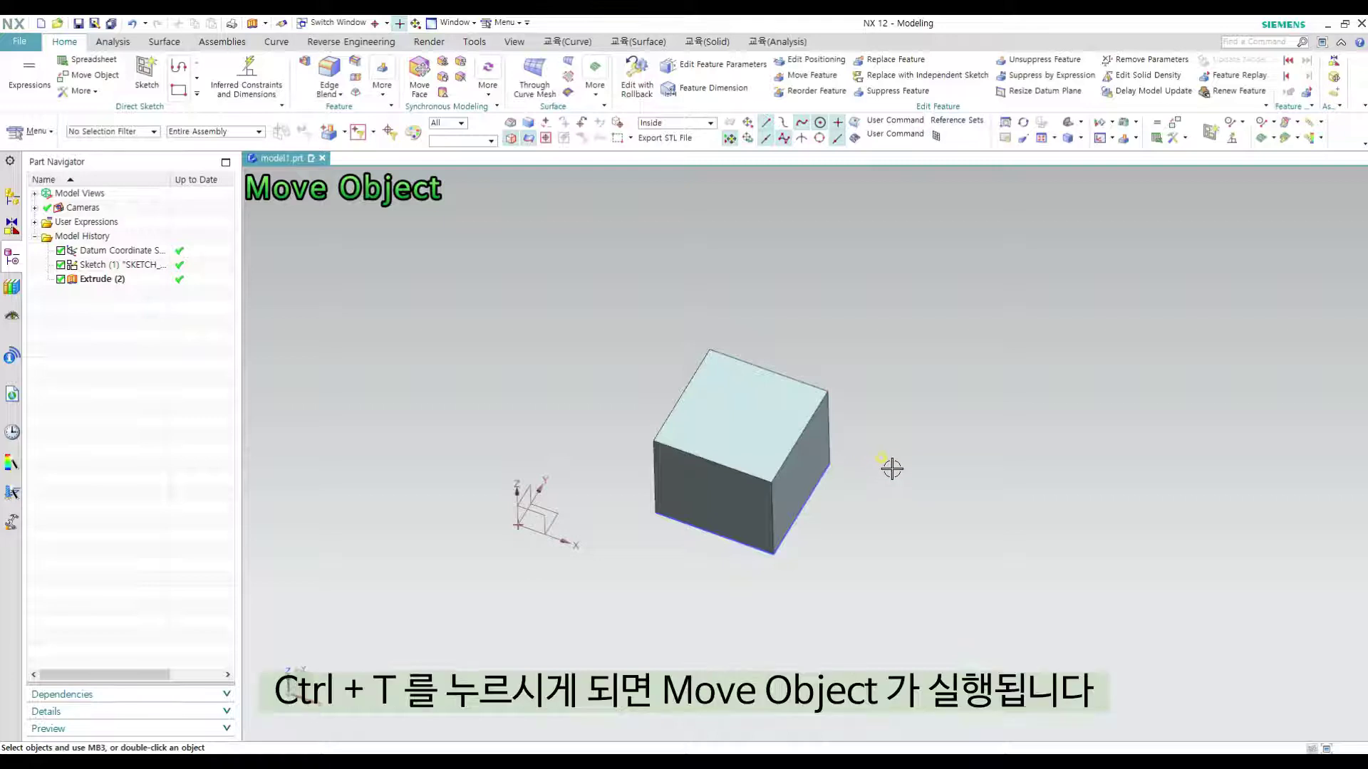
key(ctrl+t)
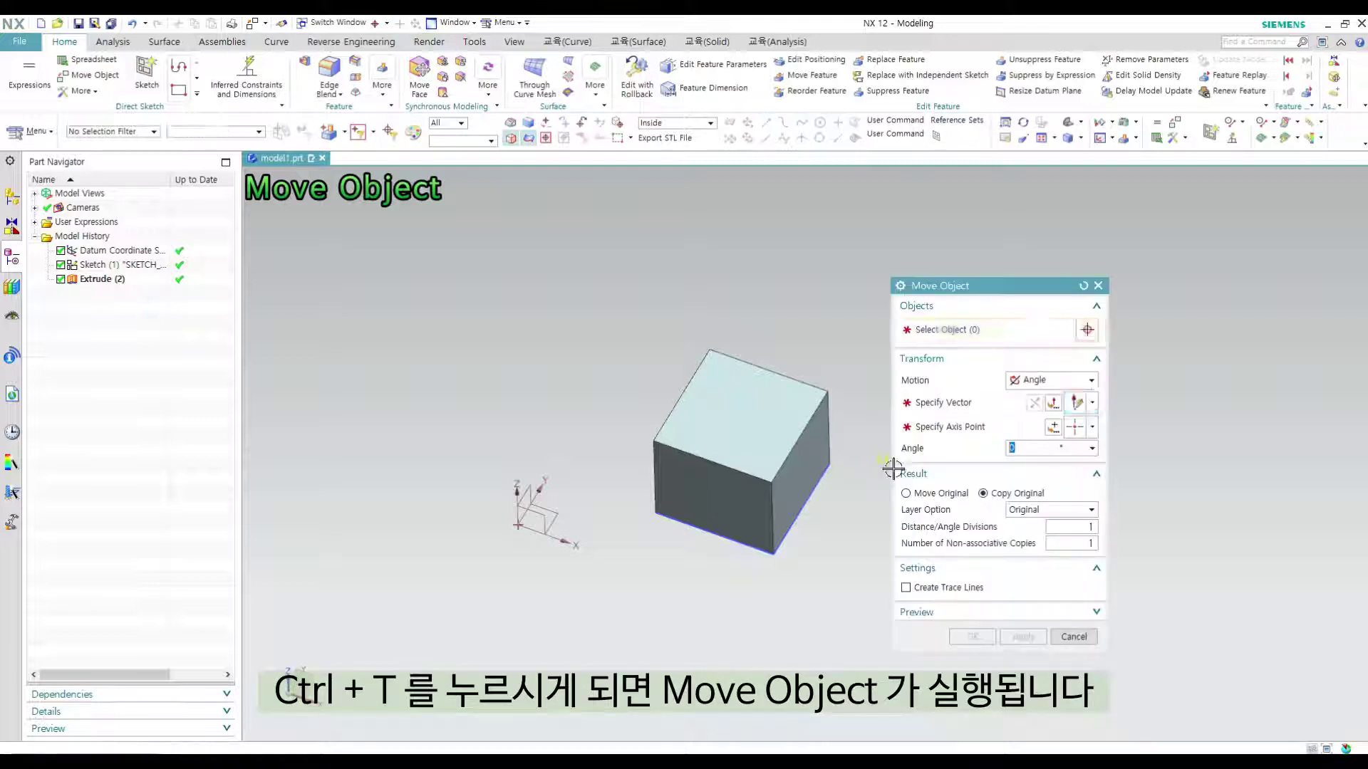
drag(960, 292, 990, 260)
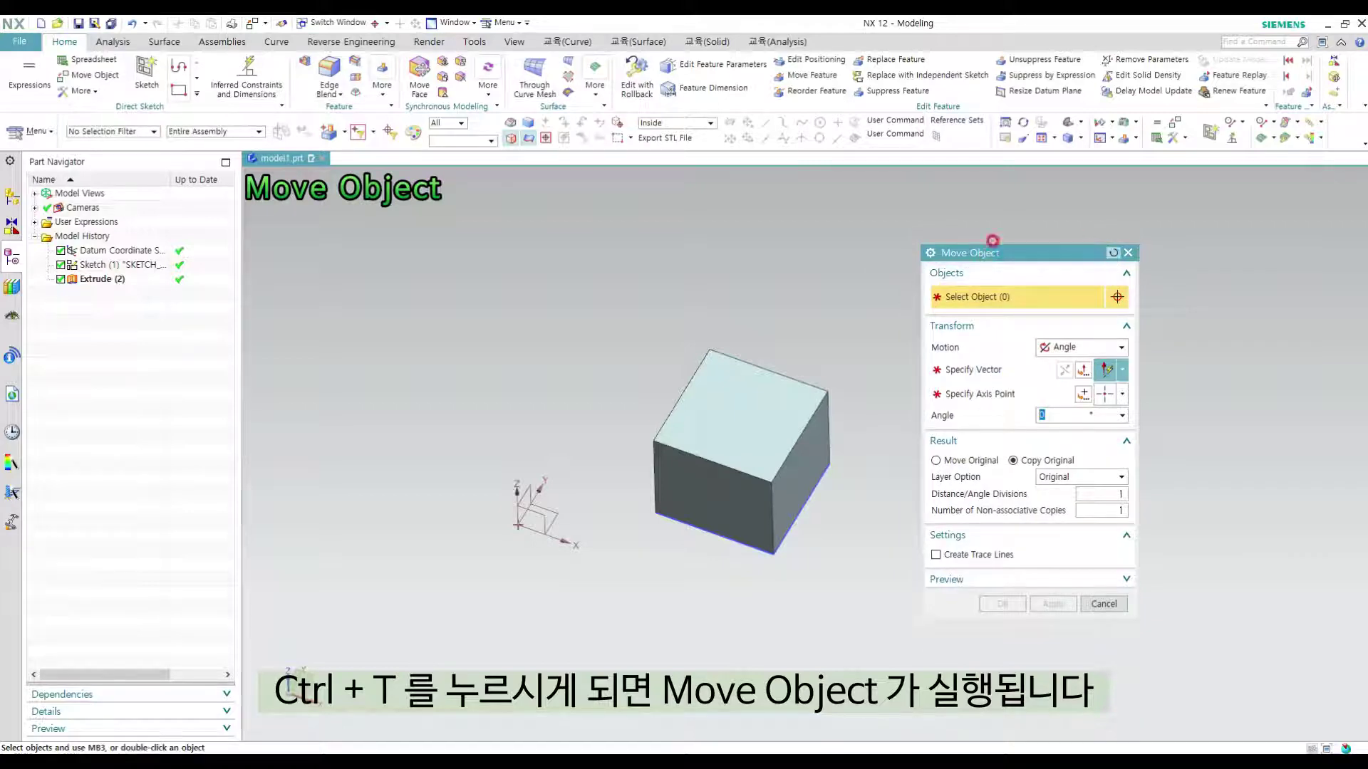
click(1113, 253)
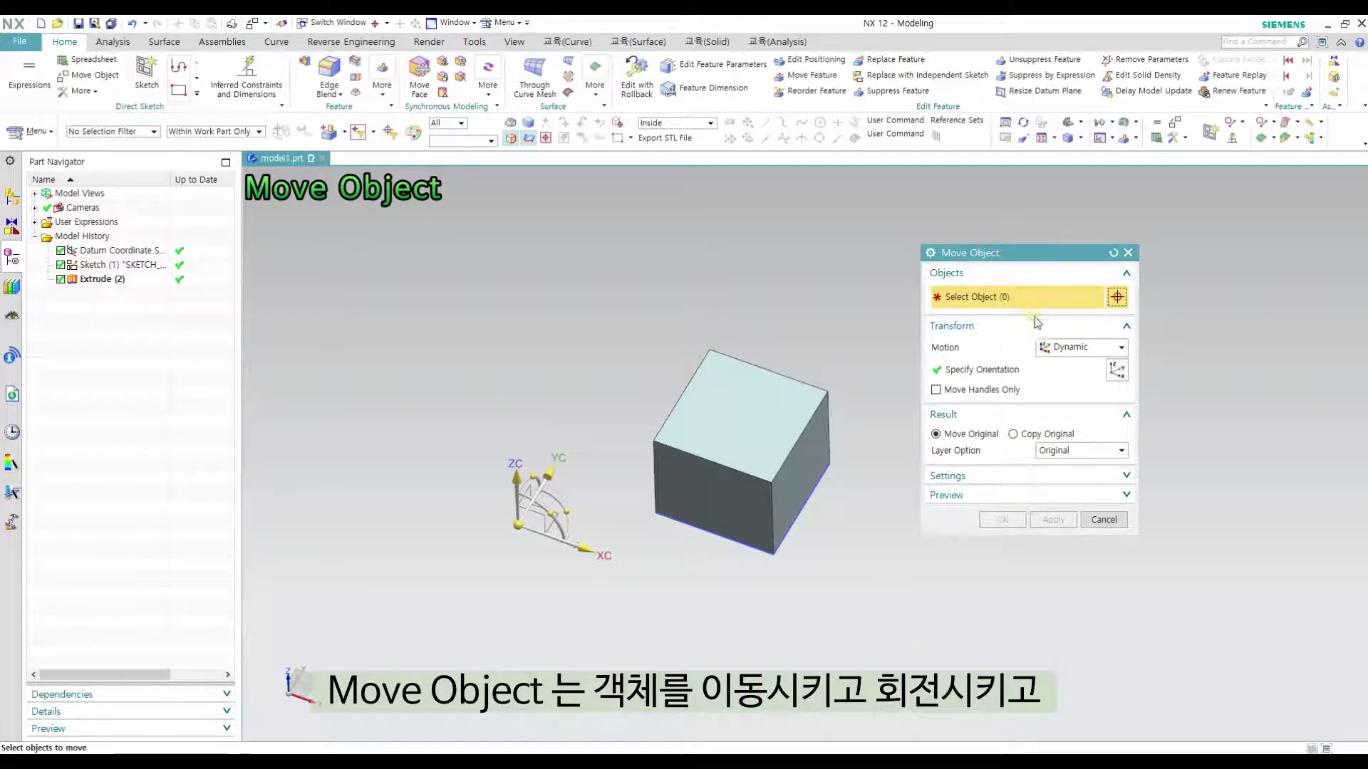
click(1069, 349)
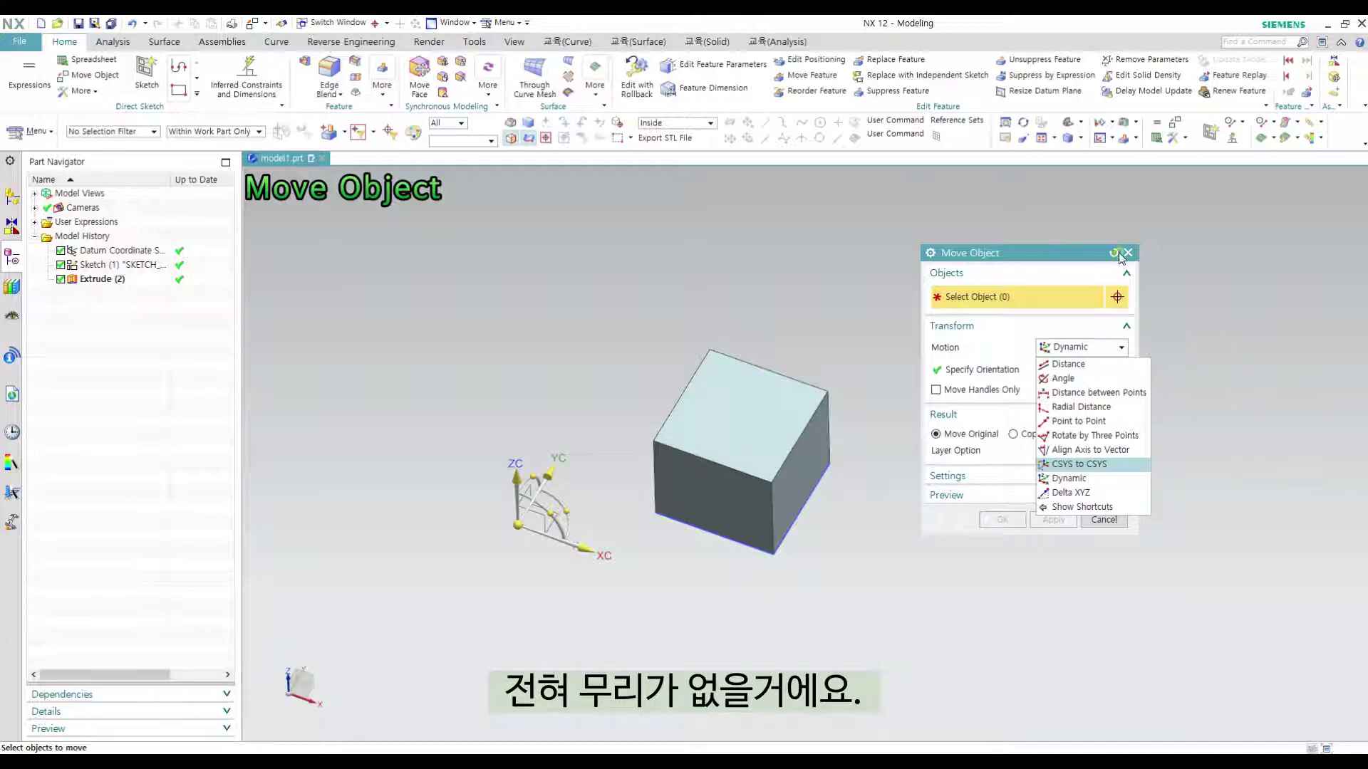
click(1045, 212)
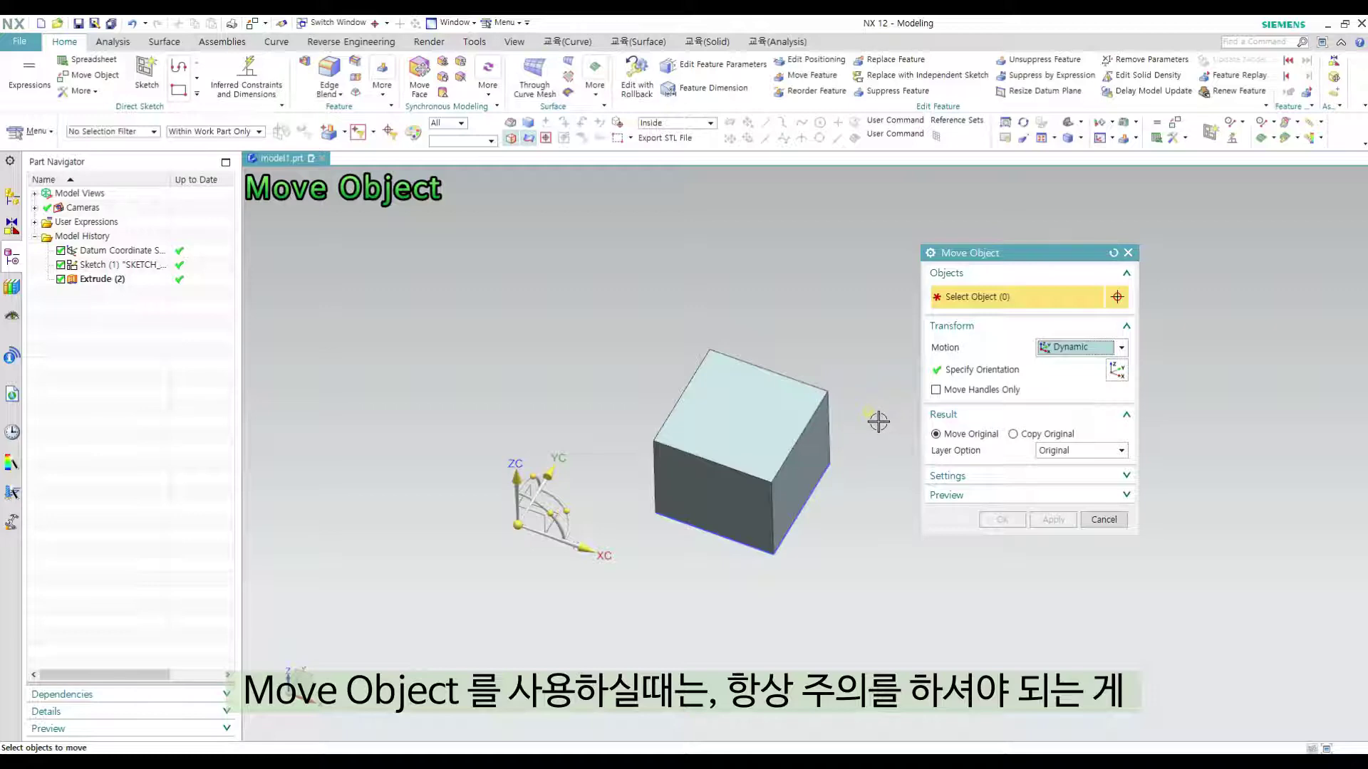
mouse_move(878, 421)
middle_down()
mouse_move(862, 406)
mouse_move(848, 427)
mouse_move(883, 403)
middle_up()
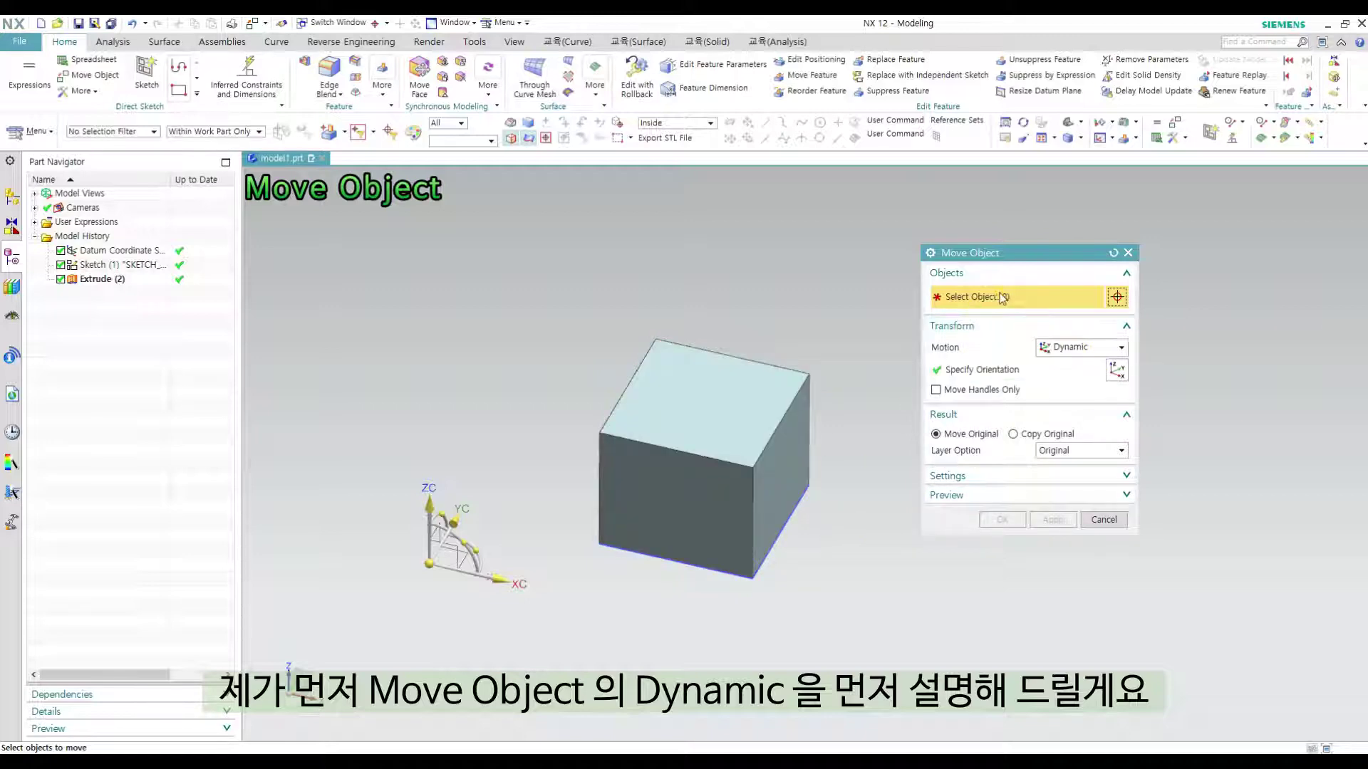
- Select the block and move it freely with the dynamic handles to about X -39.8, Y 85.4, Z 22.5
click(726, 418)
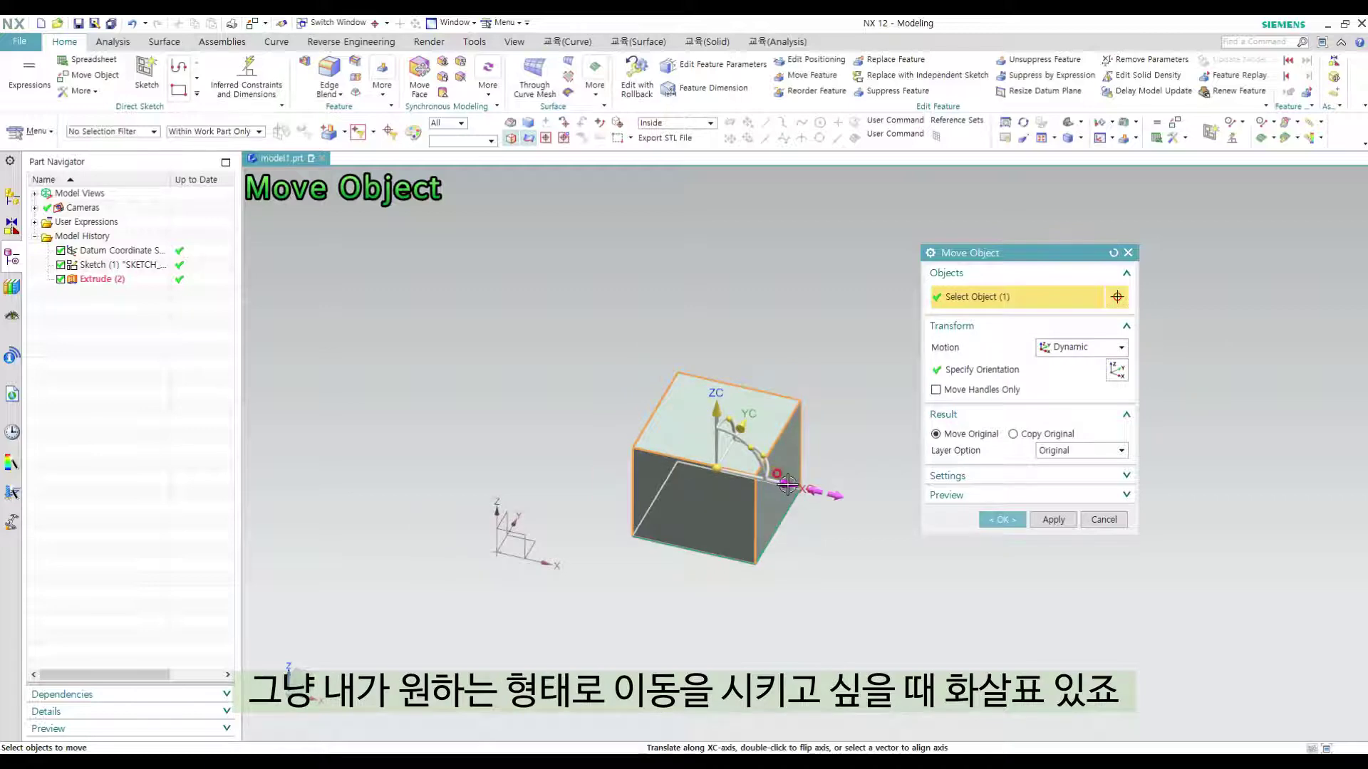
drag(773, 474, 484, 307)
drag(476, 214, 501, 299)
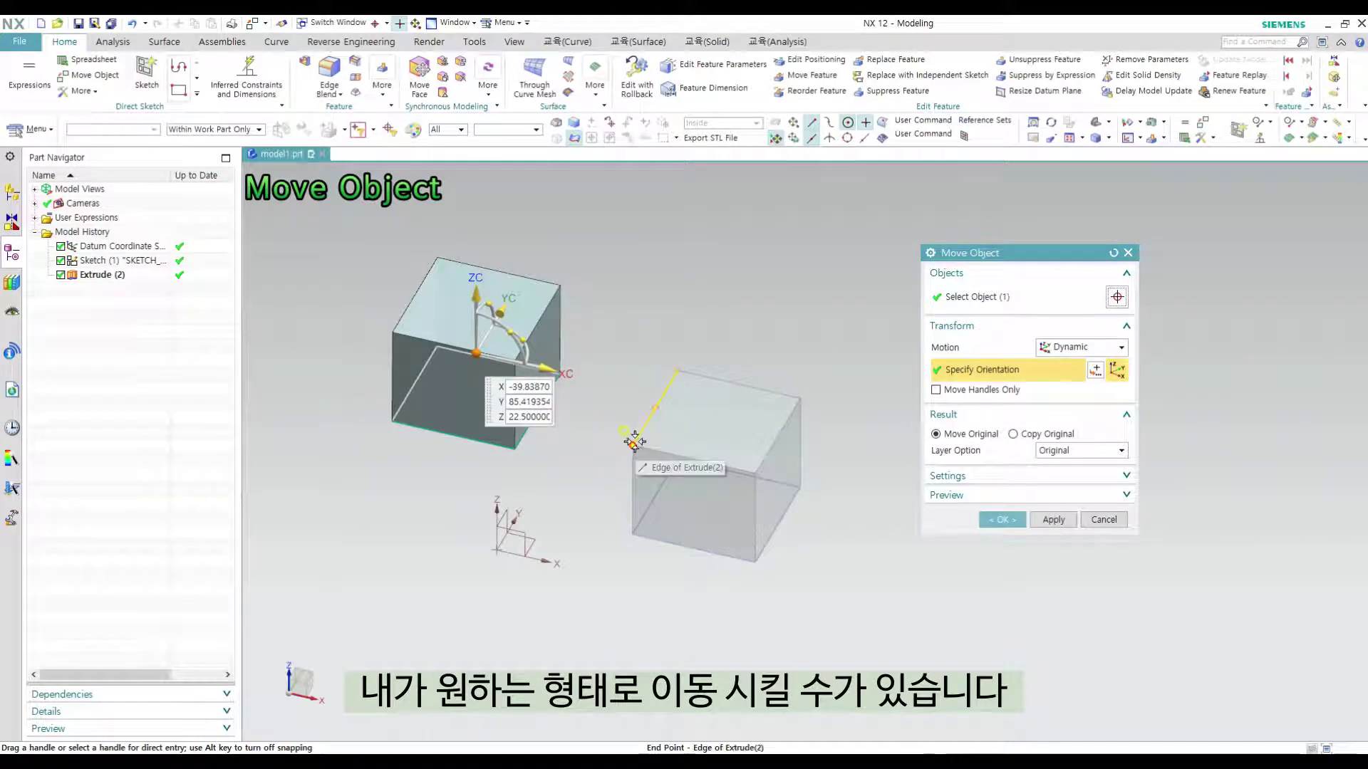
- Shift the block along the positive XC axis in repeated increments of 5 mm
click(552, 369)
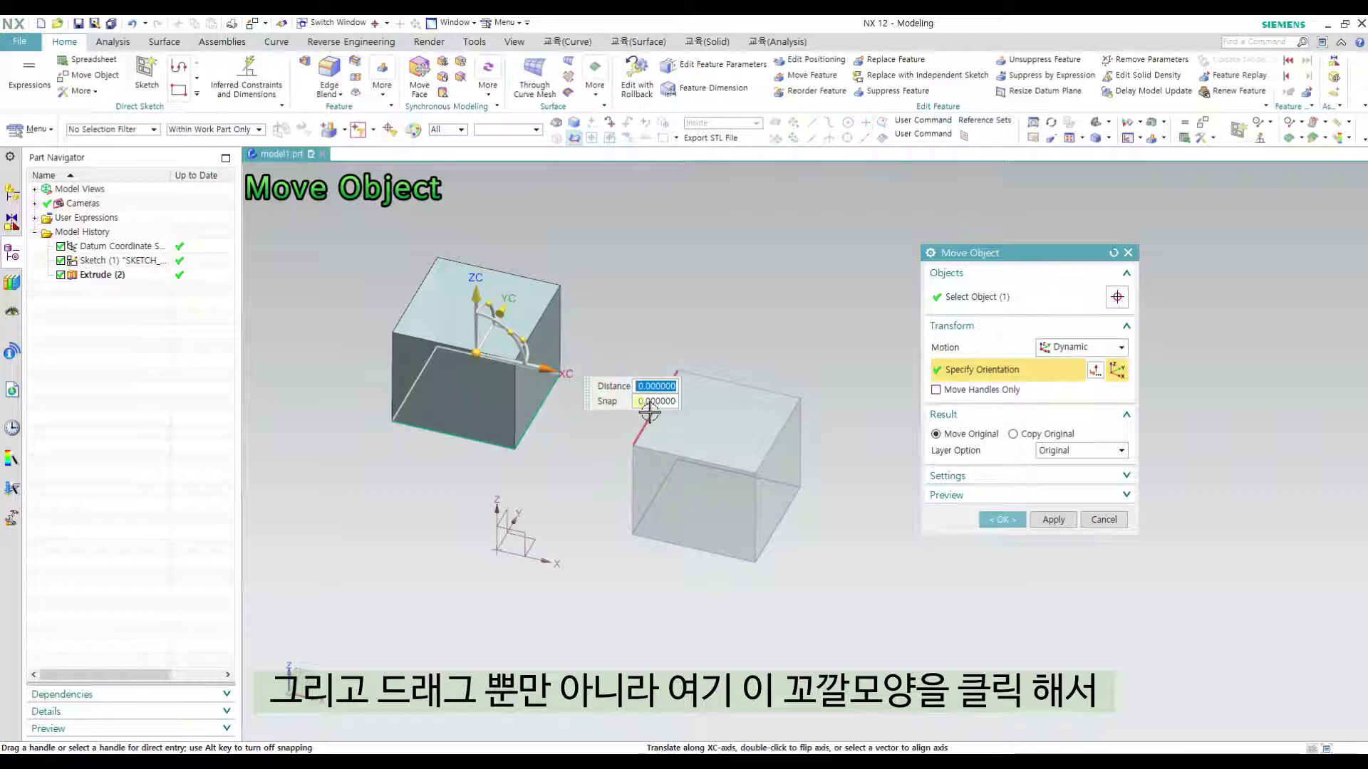
text(5)
key(Return)
key(Return)
key(Return)
key(Return)
key(Return)
key(Return)
key(Return)
key(Return)
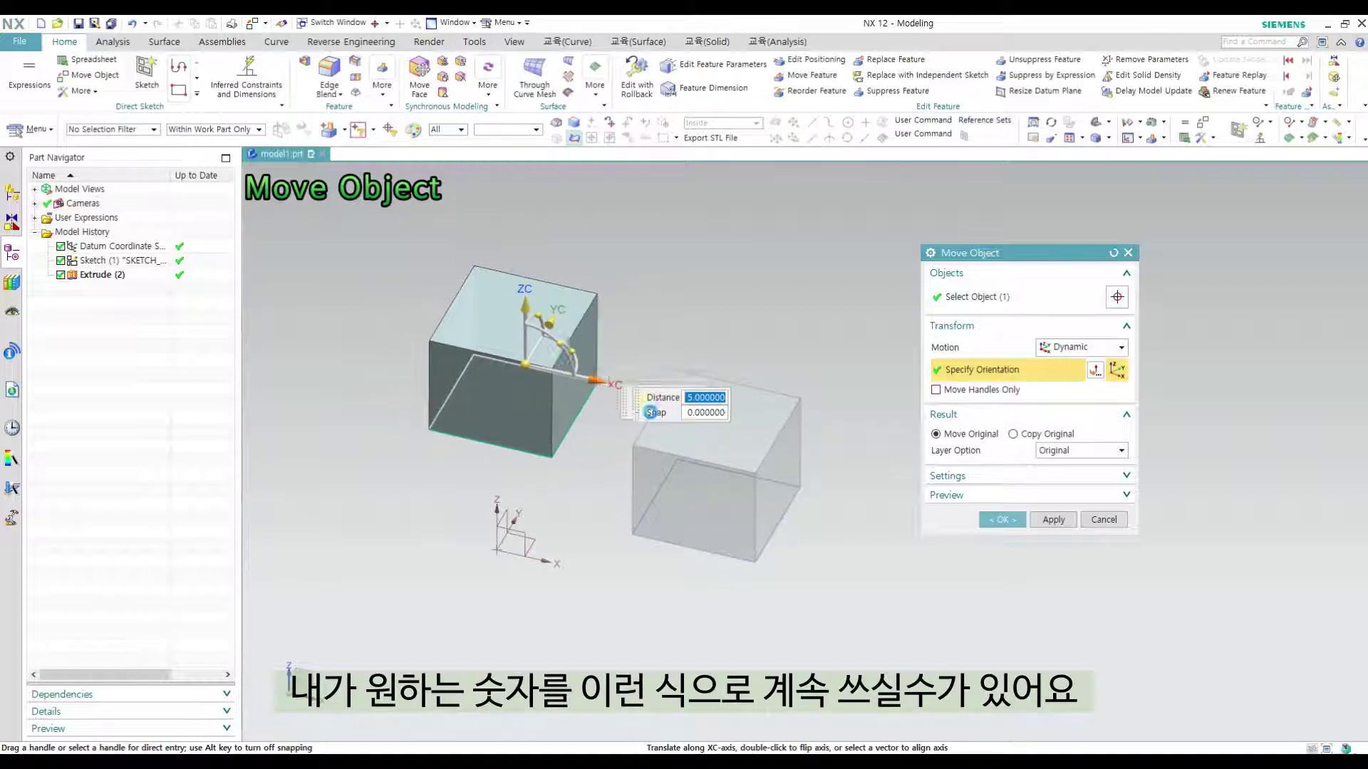
key(Return)
key(Return)
key(Return)
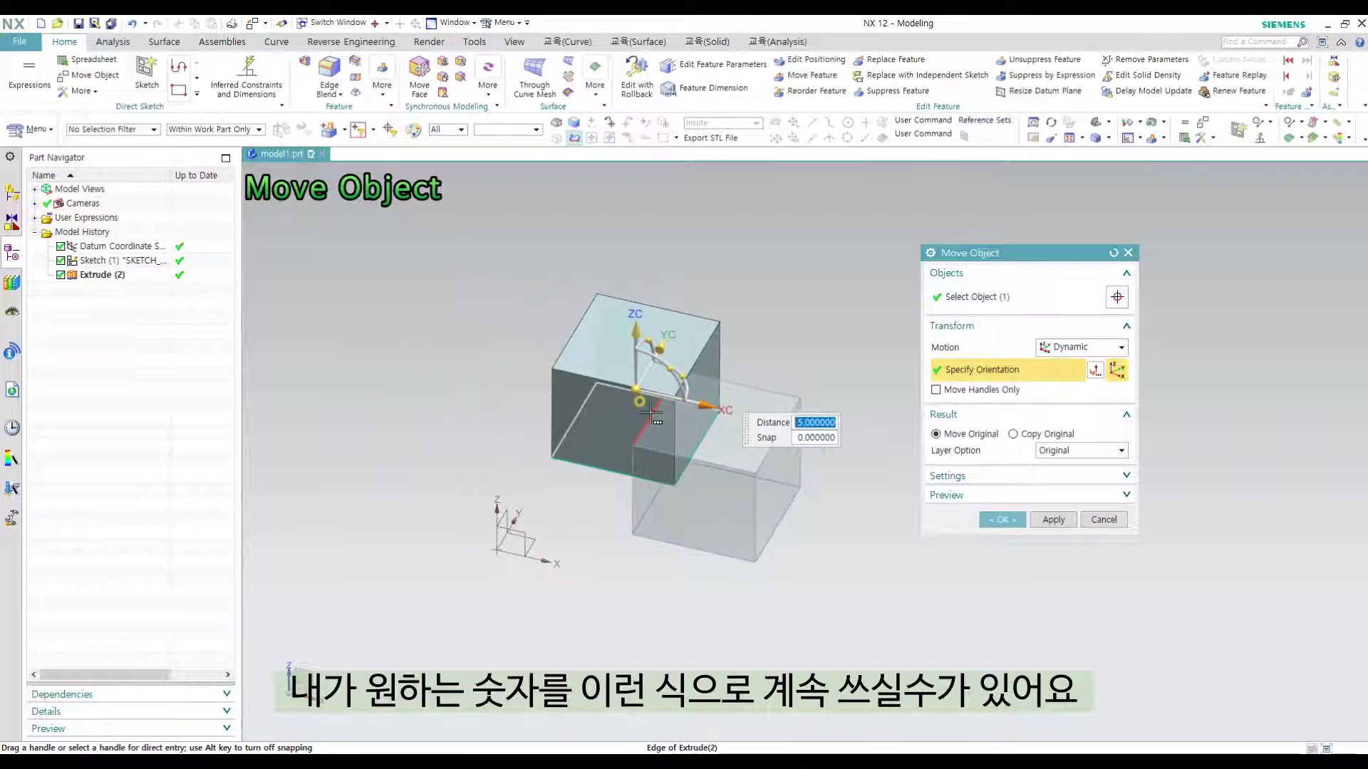
- Shift the block along the positive YC axis in repeated 5 mm increments
click(679, 332)
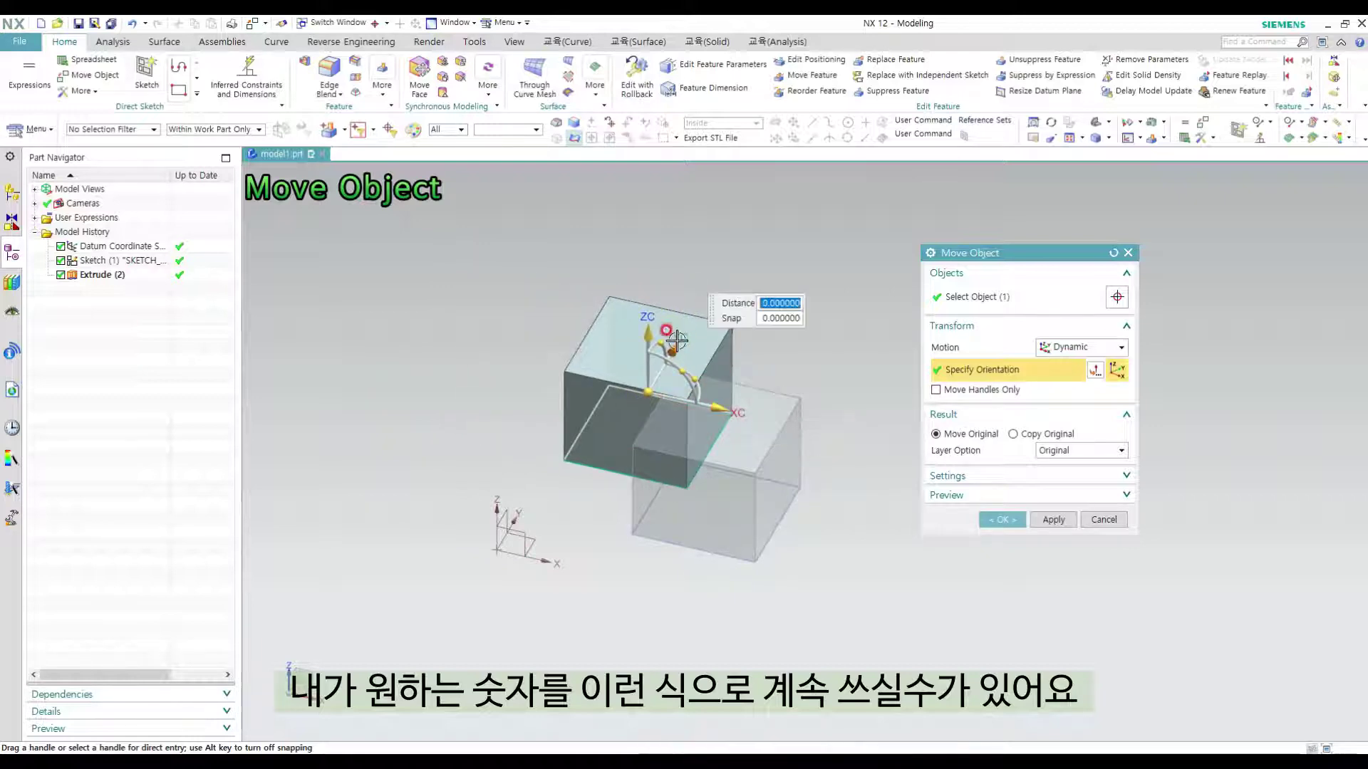
key(Return)
key(Return)
key(Return)
key(Return)
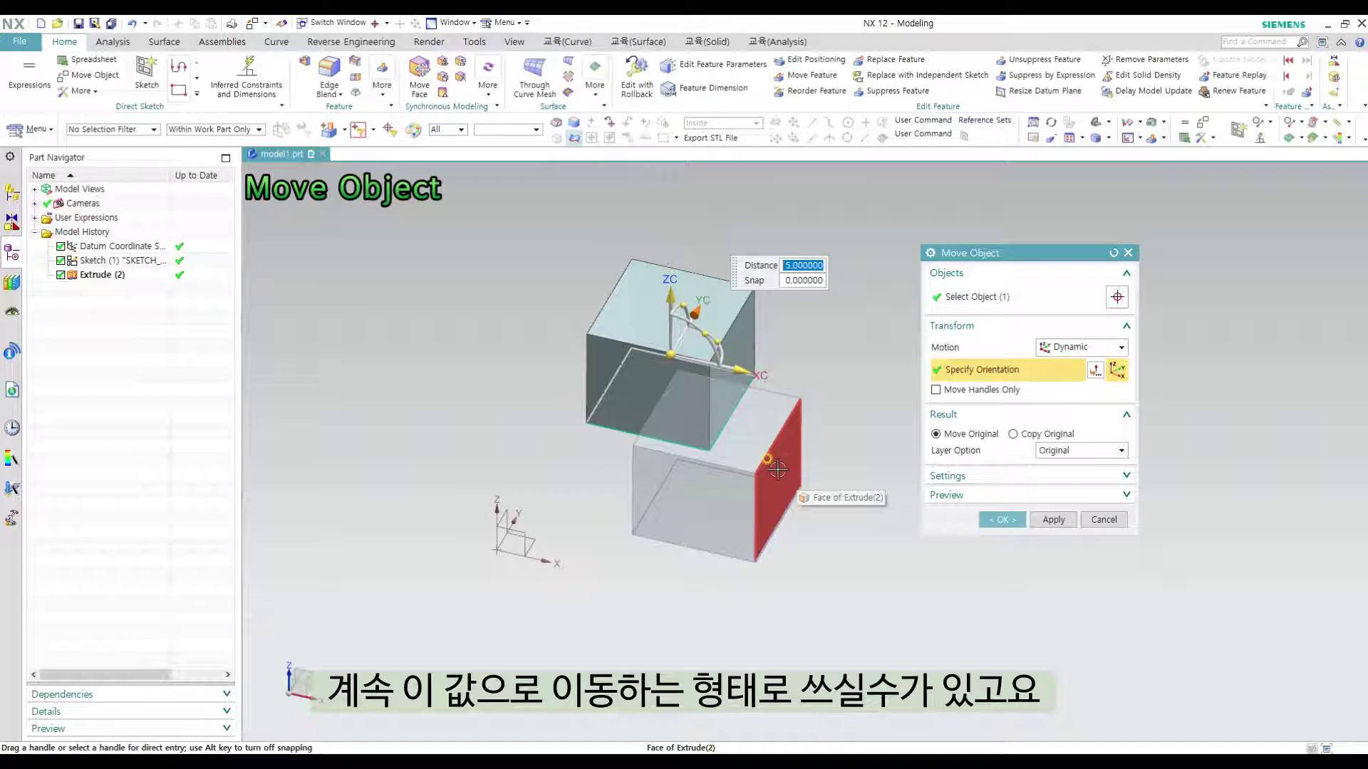
- Rotate the block about the XC axis in repeated 5° increments and accept the move of the original
middle_drag(781, 327, 722, 355)
drag(721, 355, 718, 315)
click(690, 344)
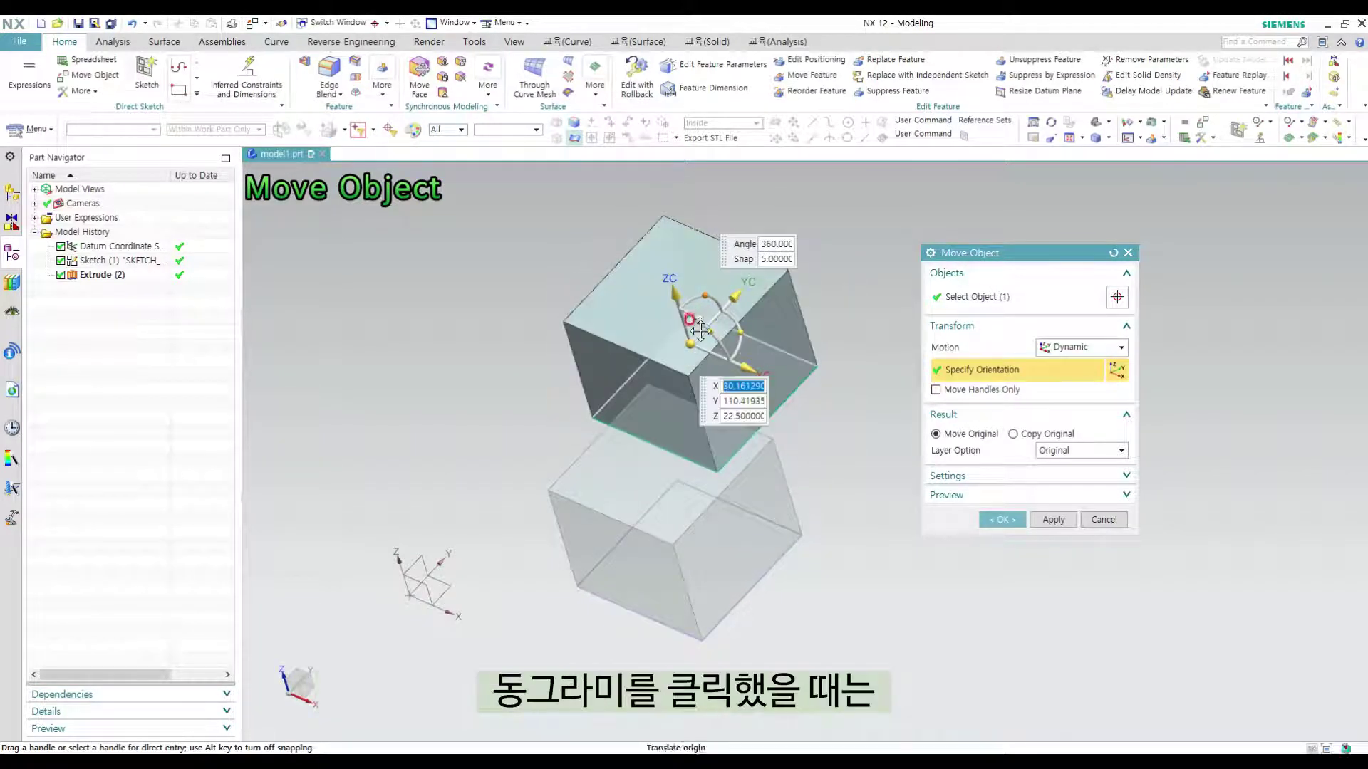
click(733, 300)
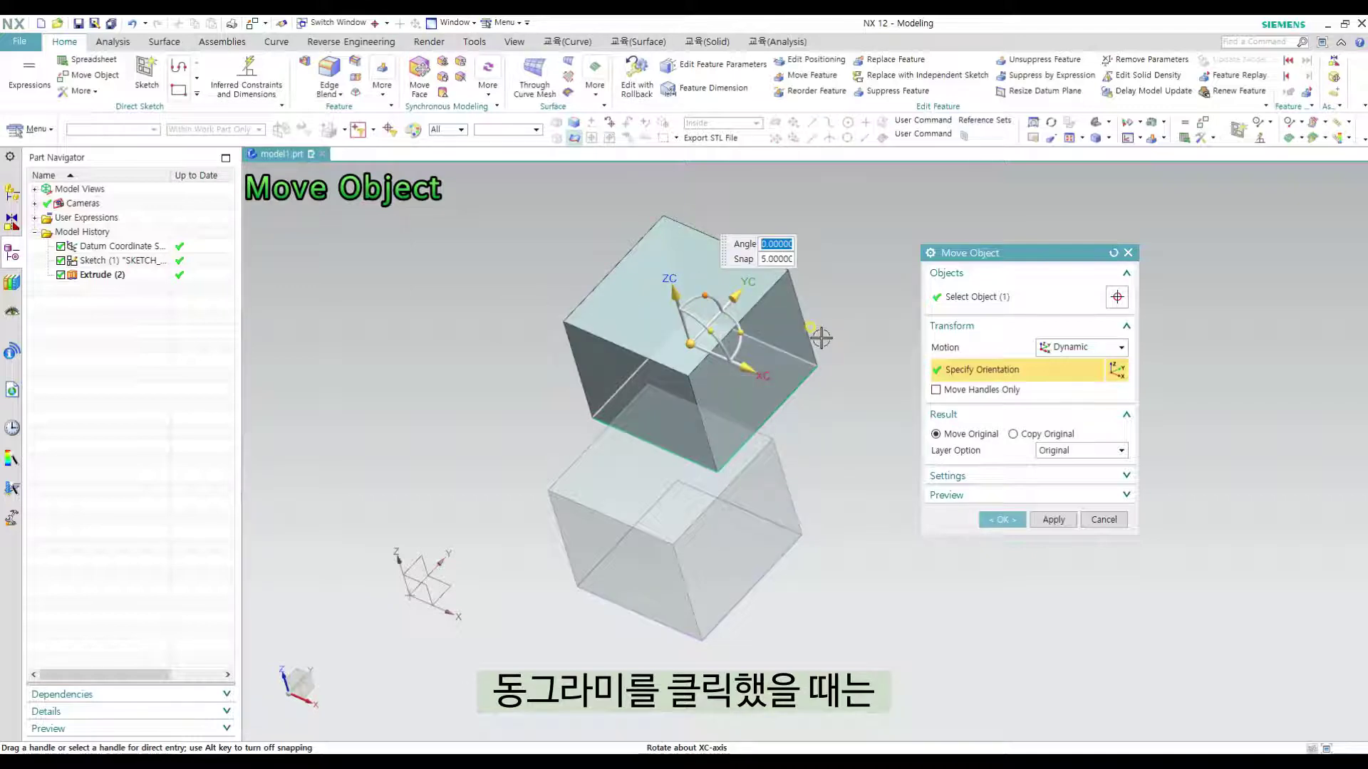
text(5)
key(Return)
key(Return)
key(Return)
key(Return)
key(Return)
key(Return)
key(Return)
key(Return)
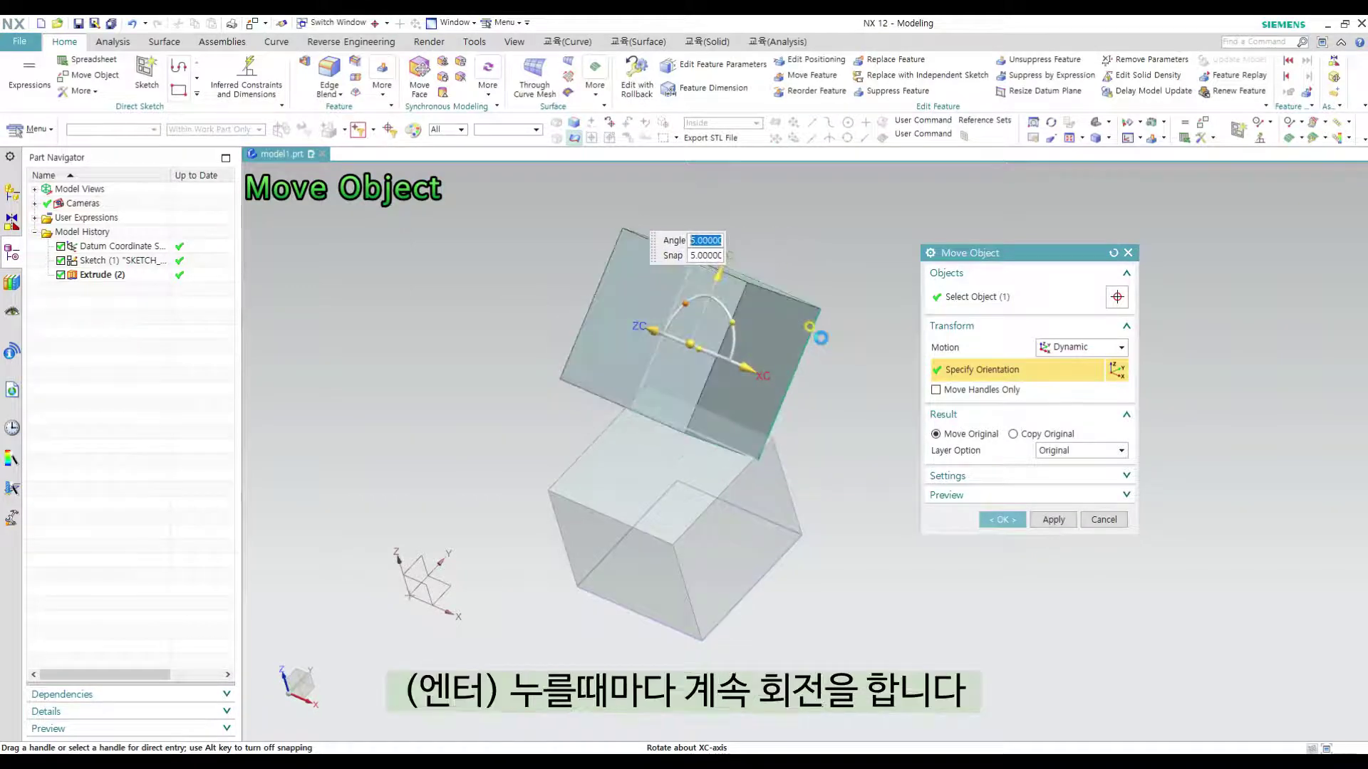
key(Return)
key(Return)
key(Return)
key(Return)
key(Return)
key(Return)
key(Return)
key(Return)
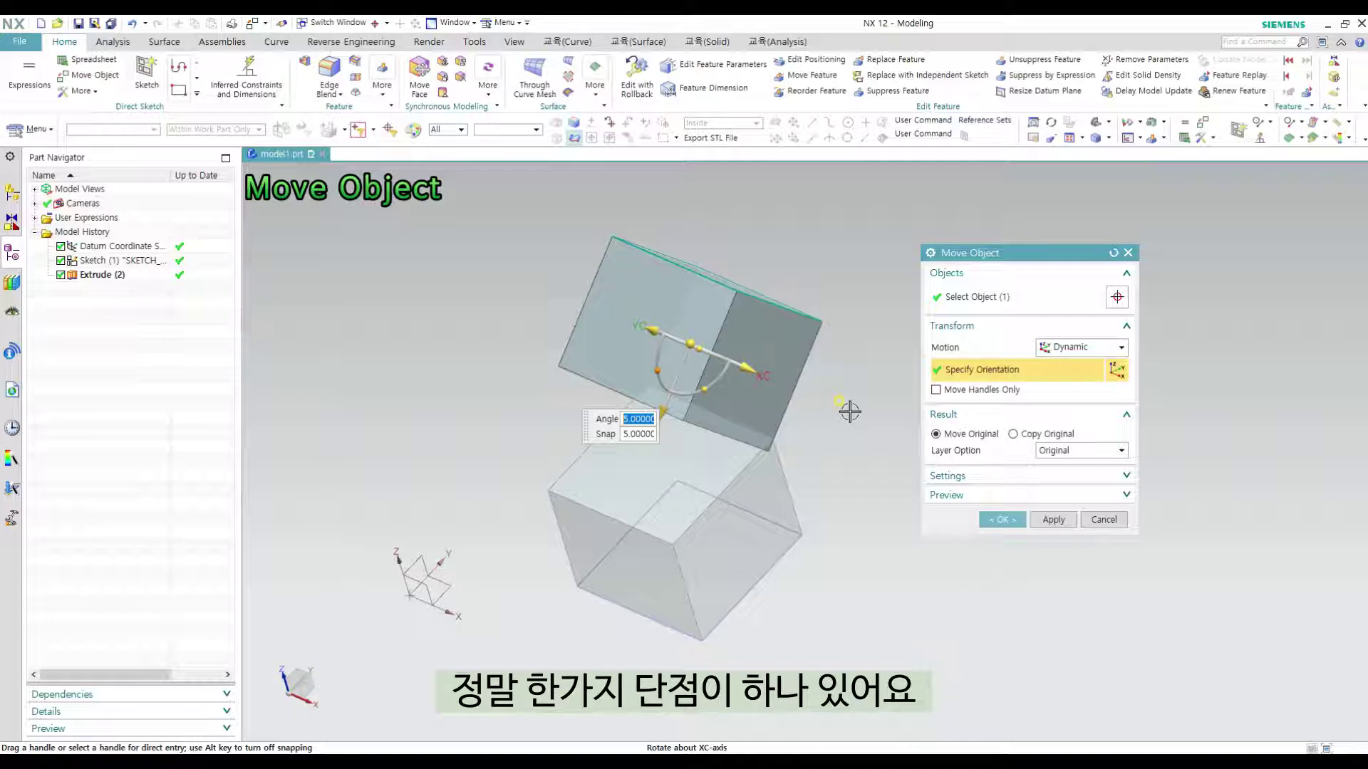
middle_drag(850, 411, 818, 430)
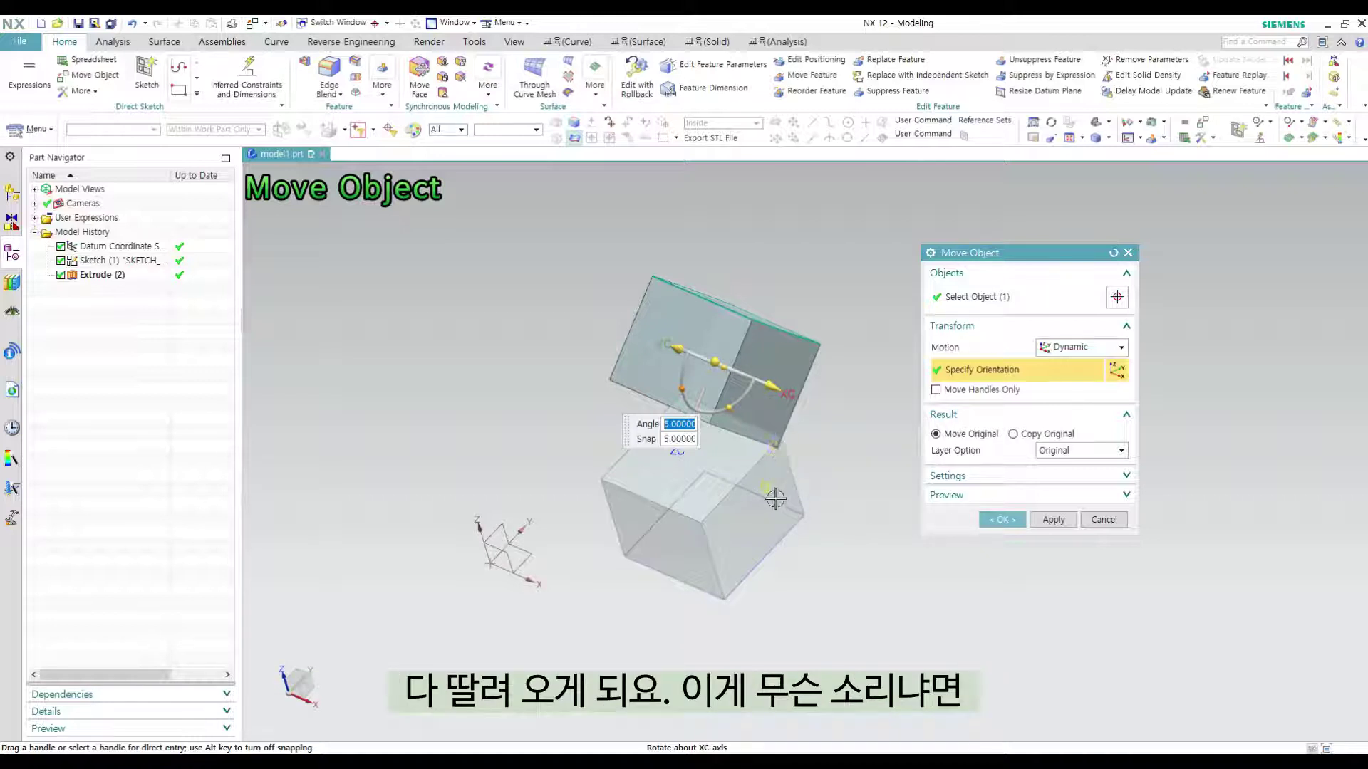
middle_drag(775, 499, 800, 513)
middle_click(800, 513)
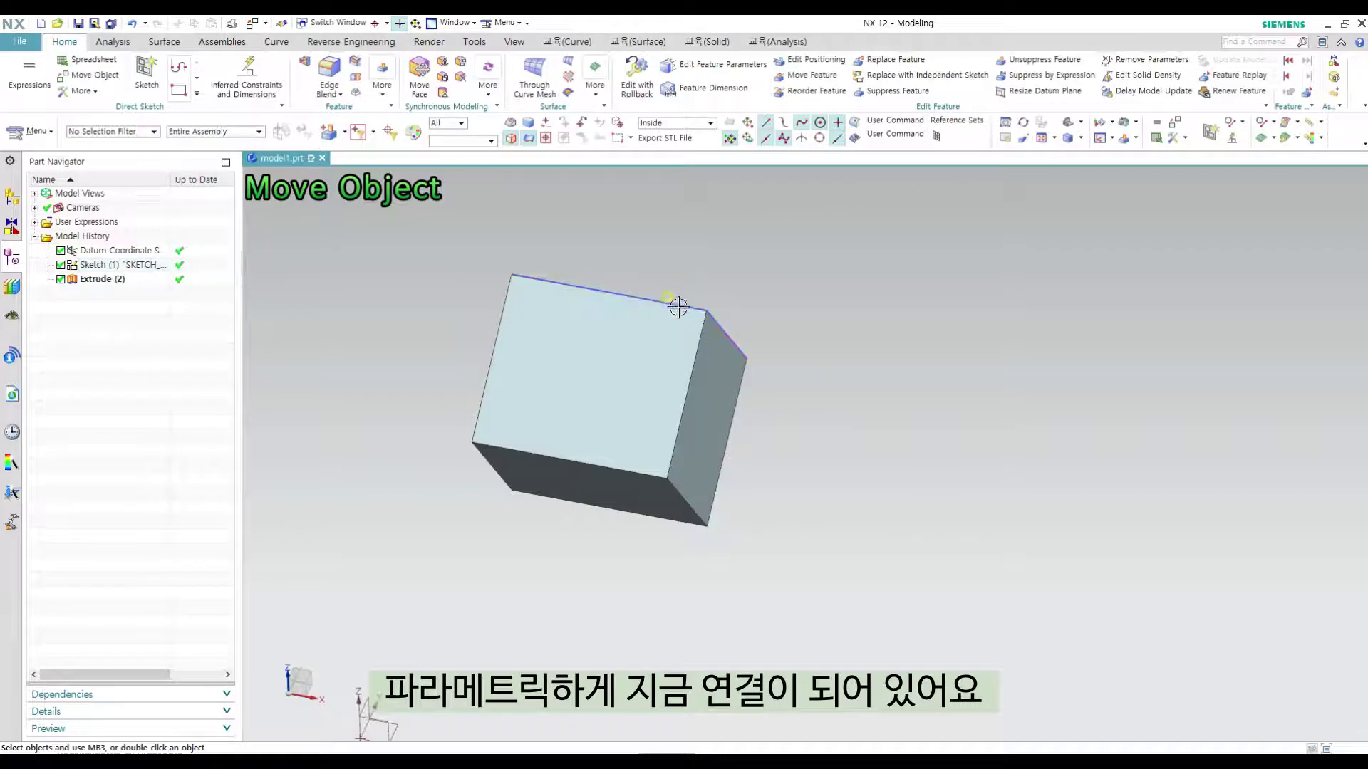
- Examine the moved block together with its attached sketch from several angles and in the top view
scroll(784, 371, down, 2)
middle_drag(800, 391, 699, 357)
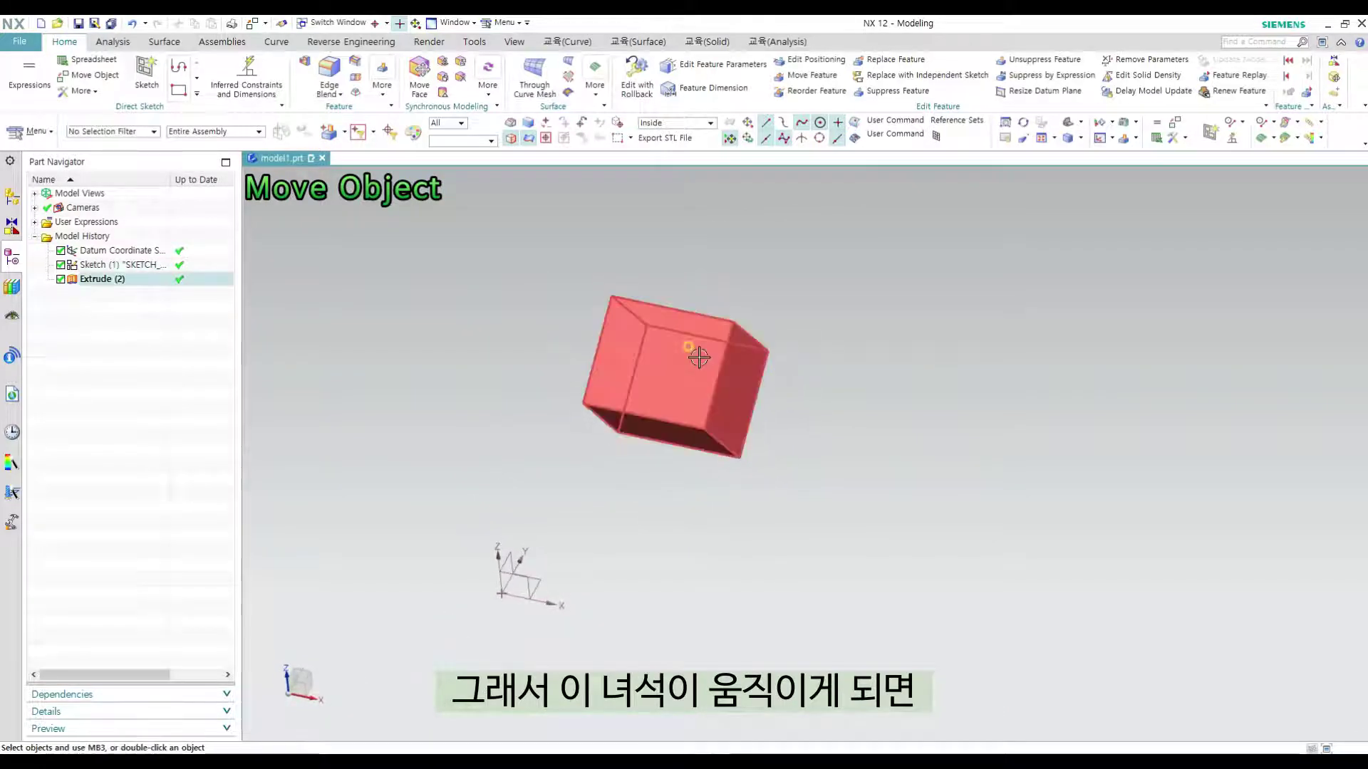
mouse_move(763, 275)
middle_down()
mouse_move(748, 305)
mouse_move(751, 282)
middle_up()
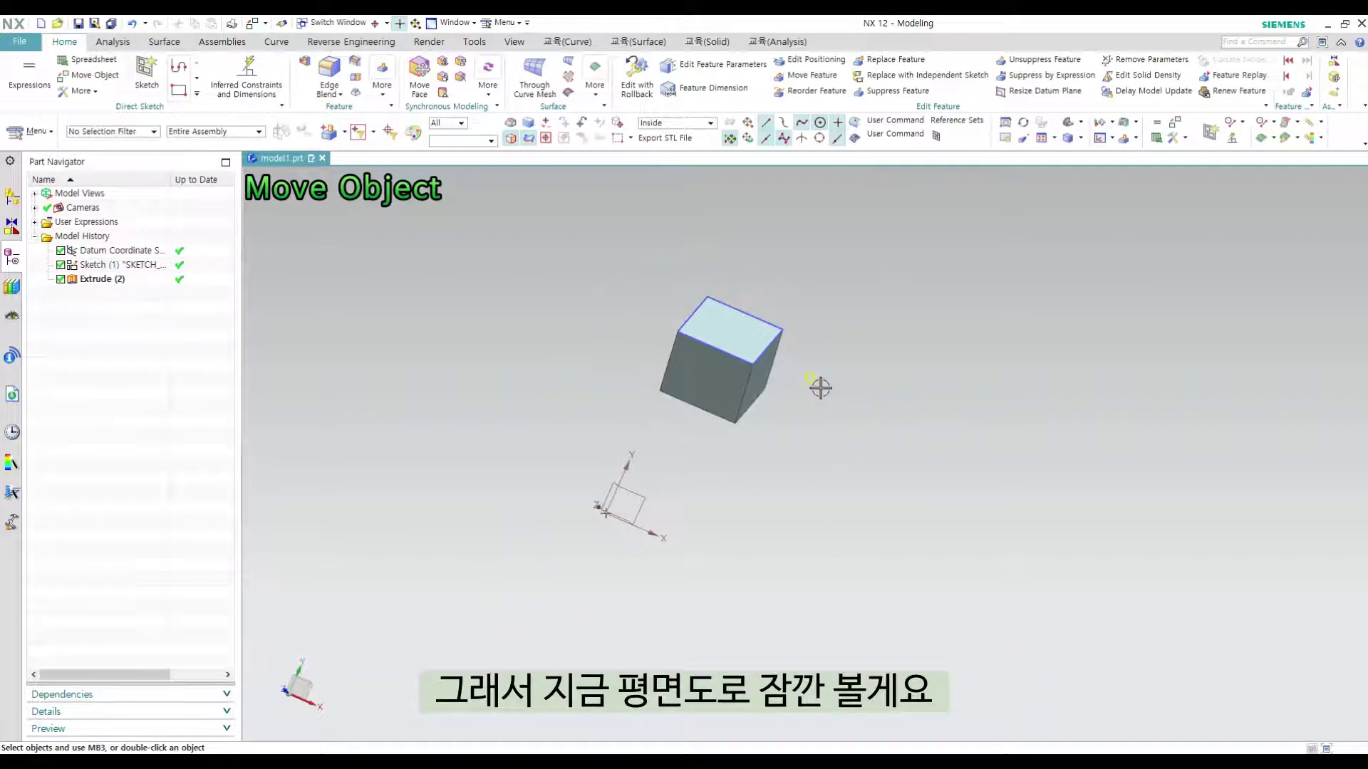
key(ctrl+1)
key(Escape)
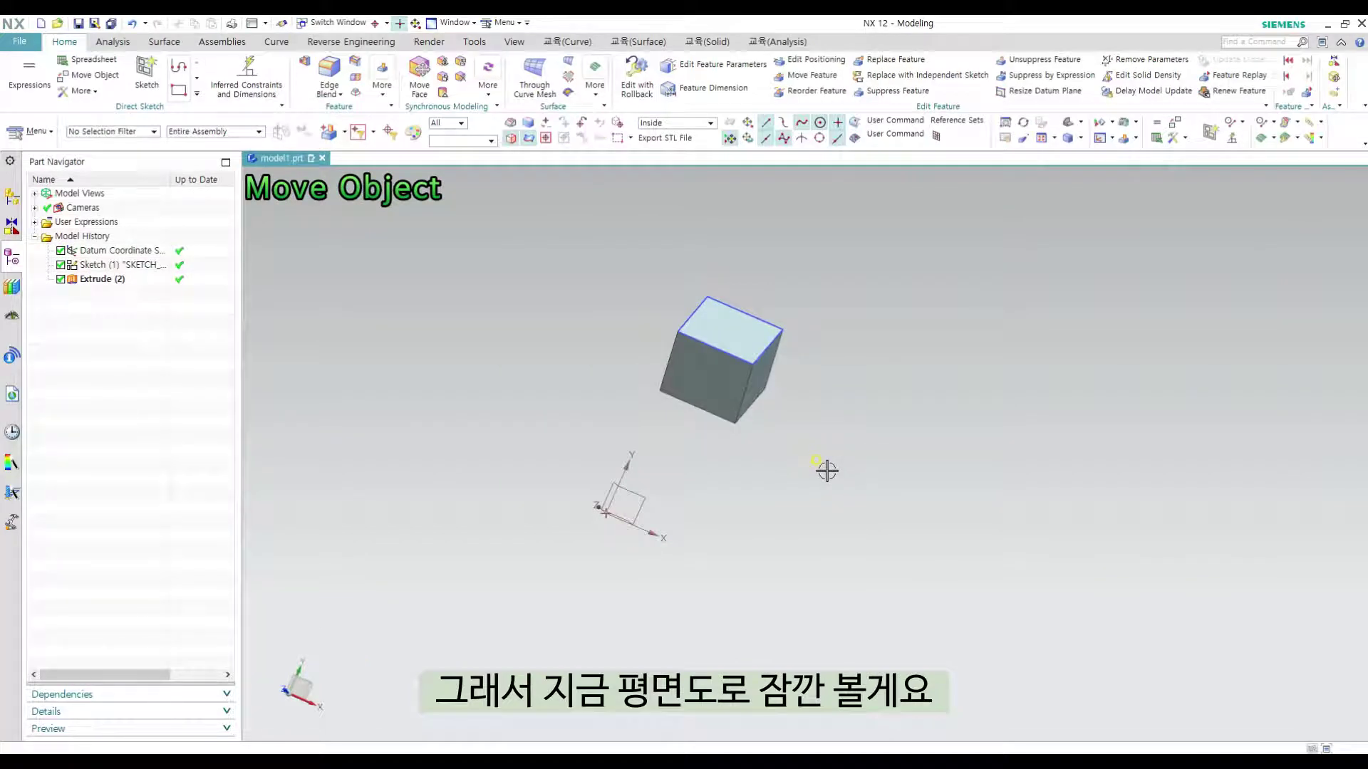
key(ctrl+alt+t)
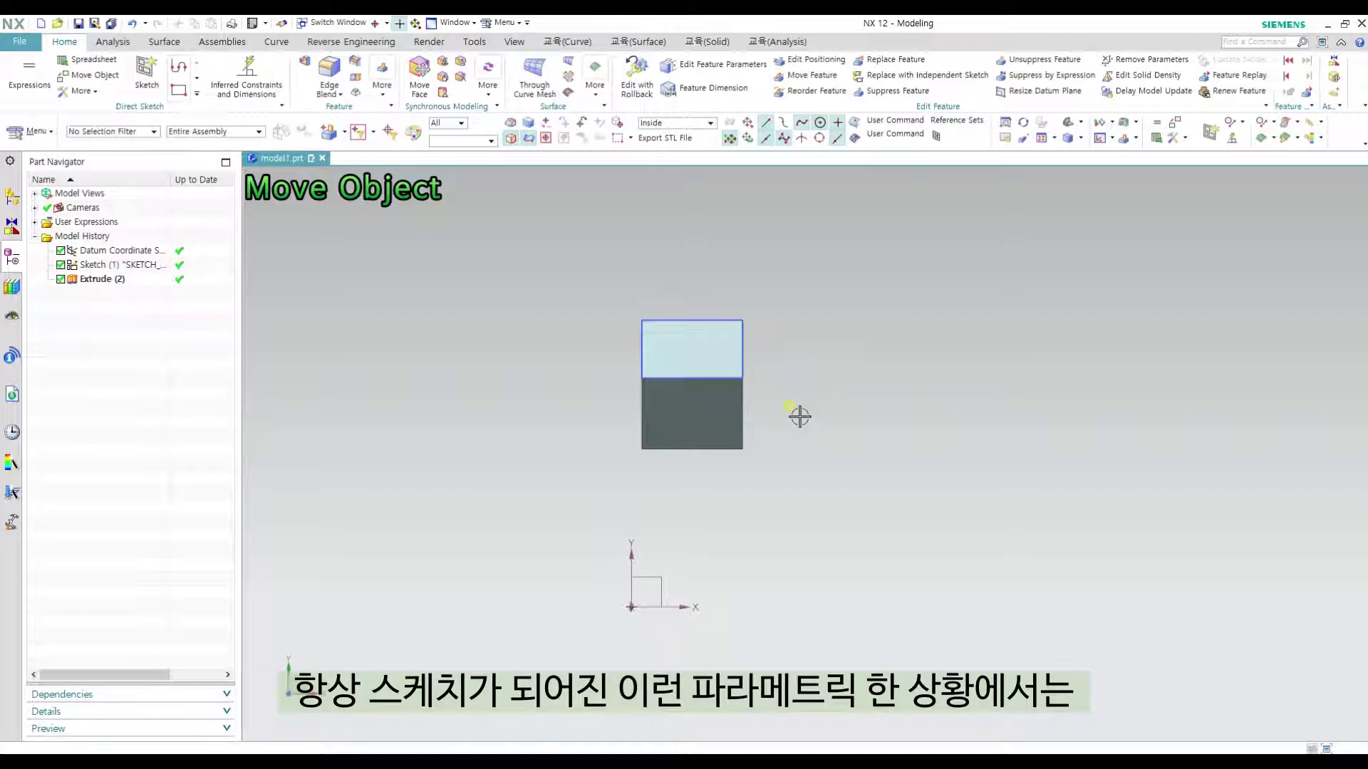
scroll(800, 414, up, 1)
shift+middle_drag(800, 412, 855, 468)
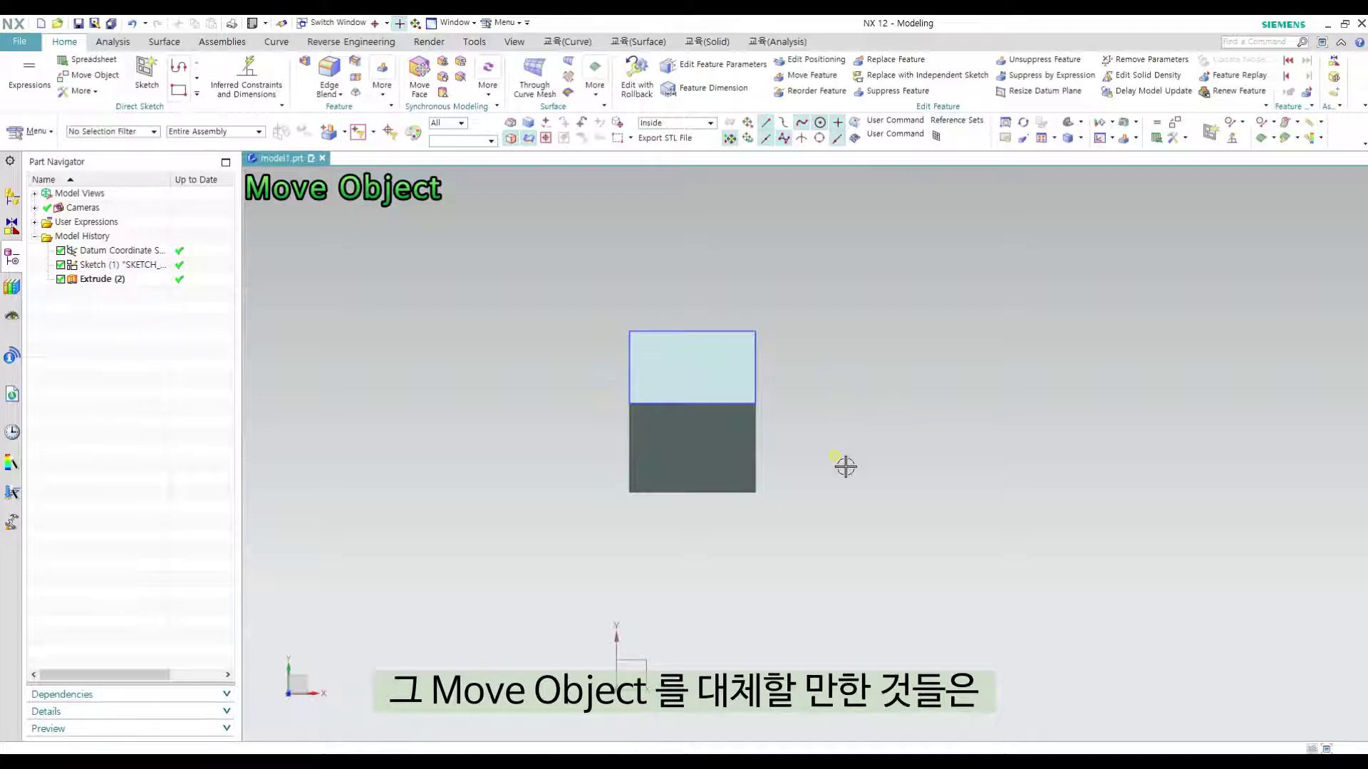
shift+middle_drag(831, 489, 849, 473)
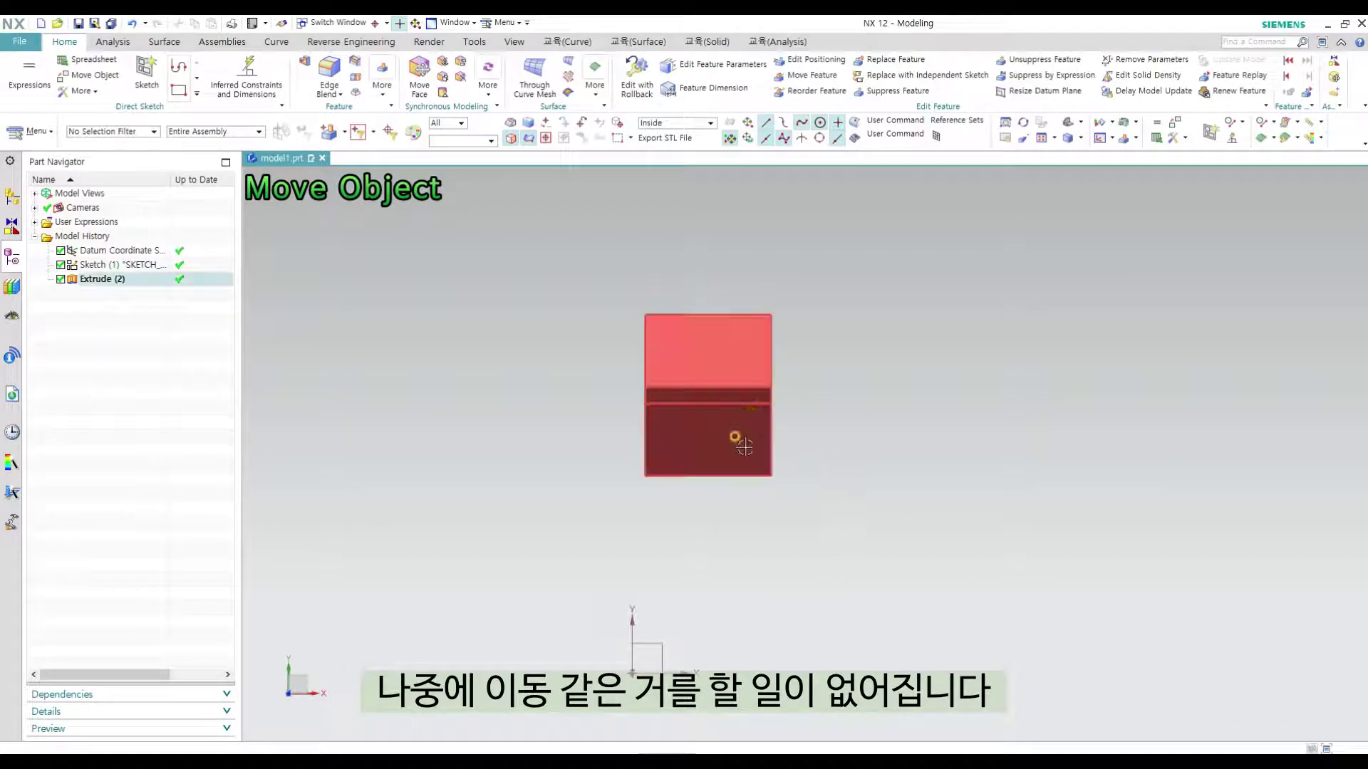
middle_drag(840, 448, 926, 480)
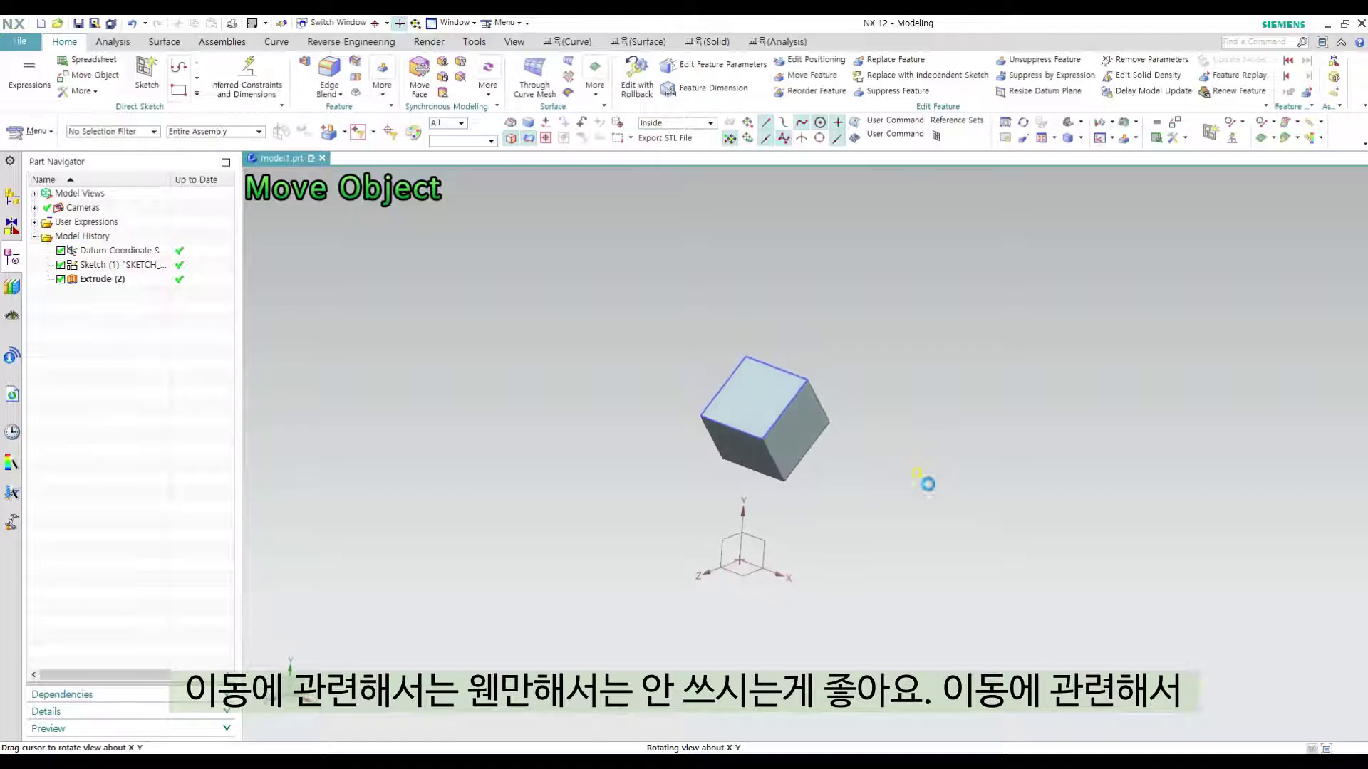
scroll(812, 452, up, 3)
scroll(859, 474, down, 1)
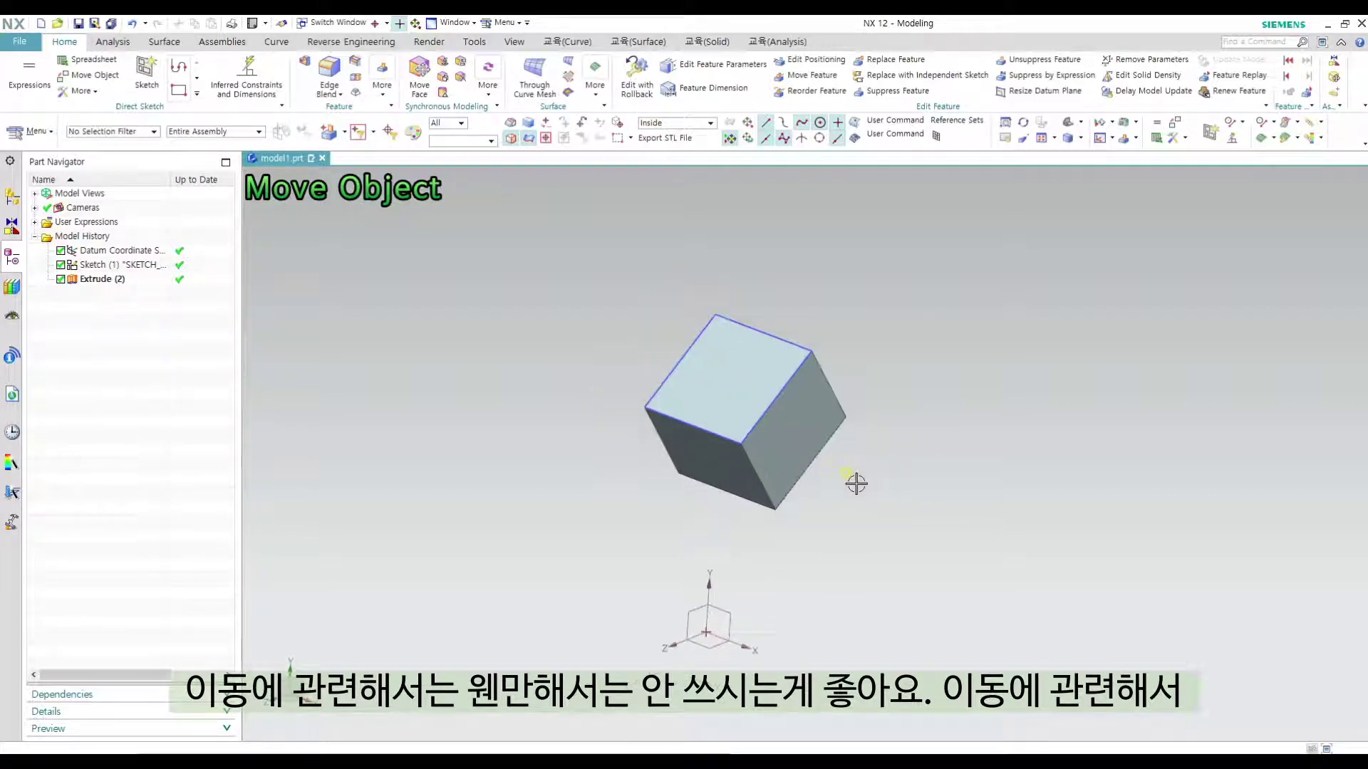
mouse_move(879, 486)
middle_down()
mouse_move(873, 456)
mouse_move(889, 469)
middle_up()
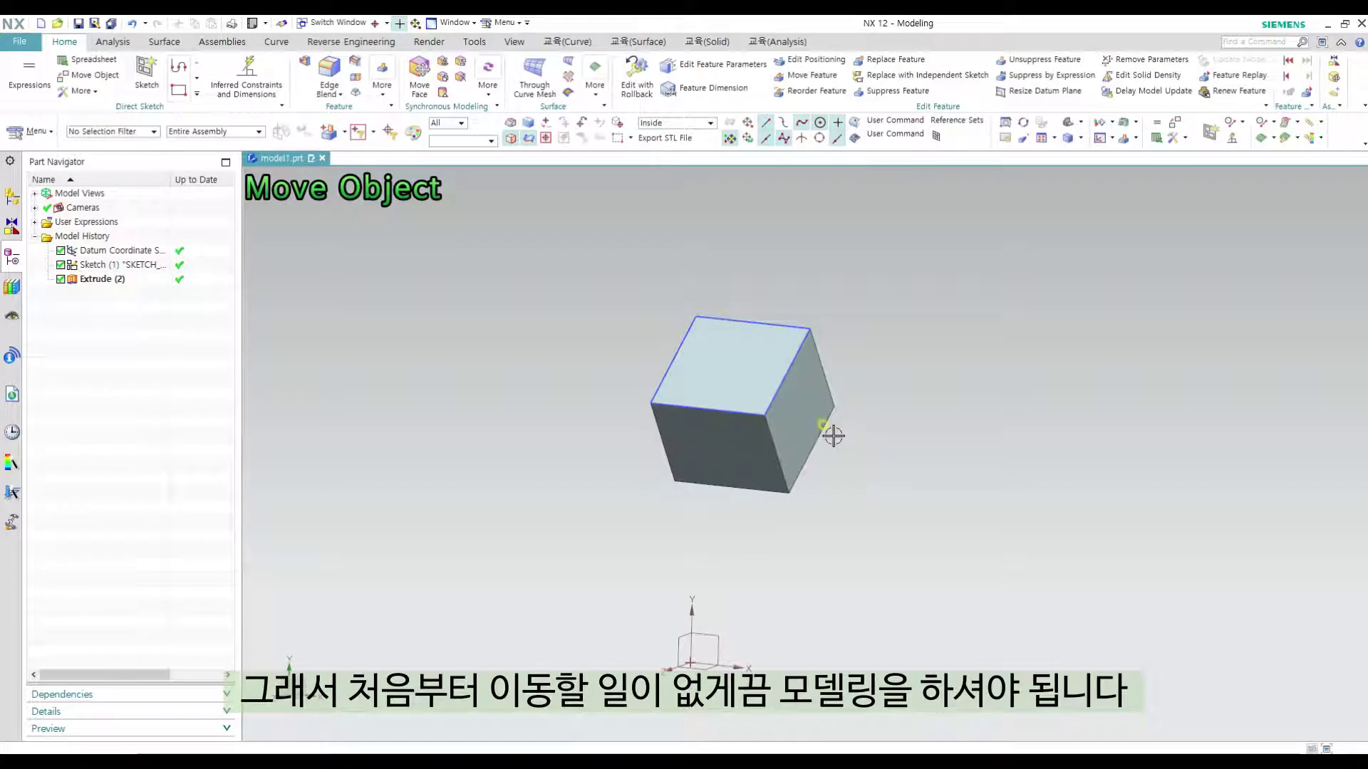
mouse_move(865, 424)
middle_down()
mouse_move(846, 359)
mouse_move(884, 425)
middle_up()
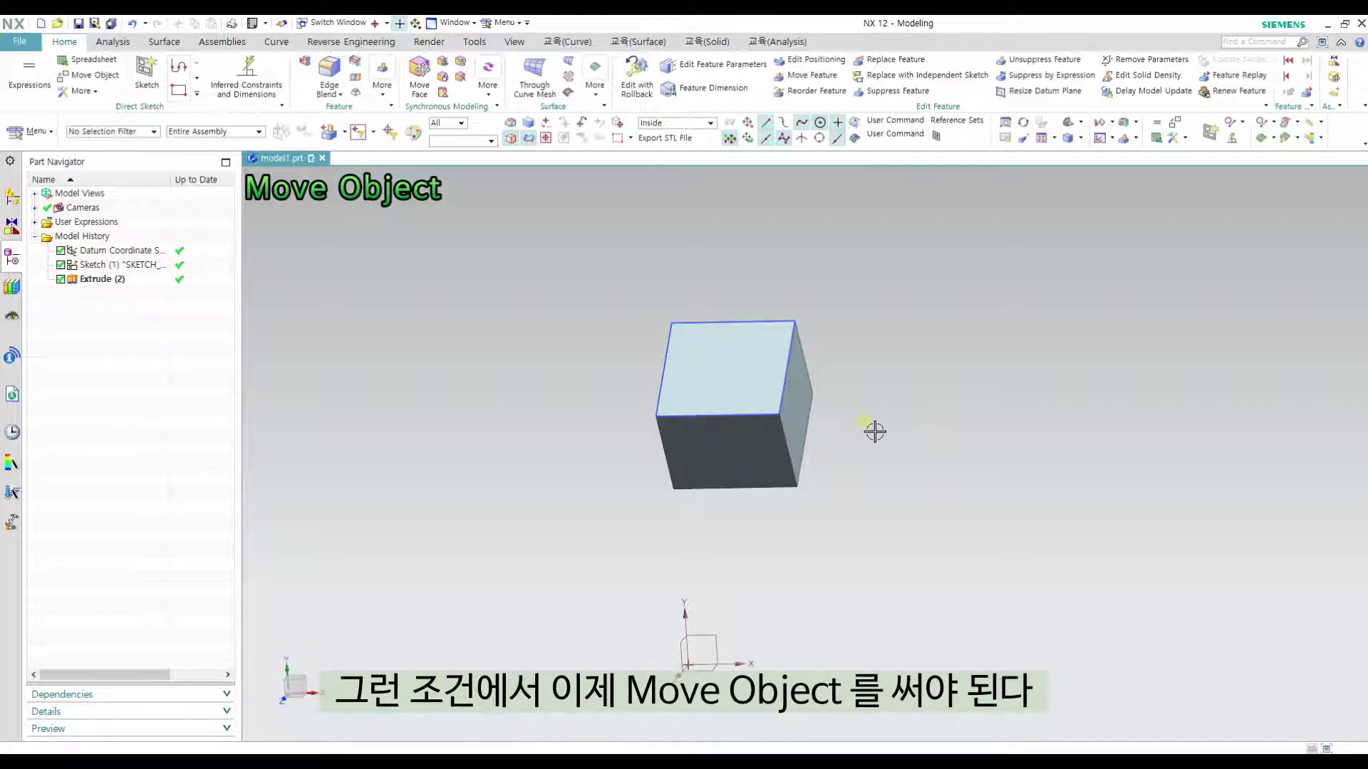
scroll(874, 431, down, 2)
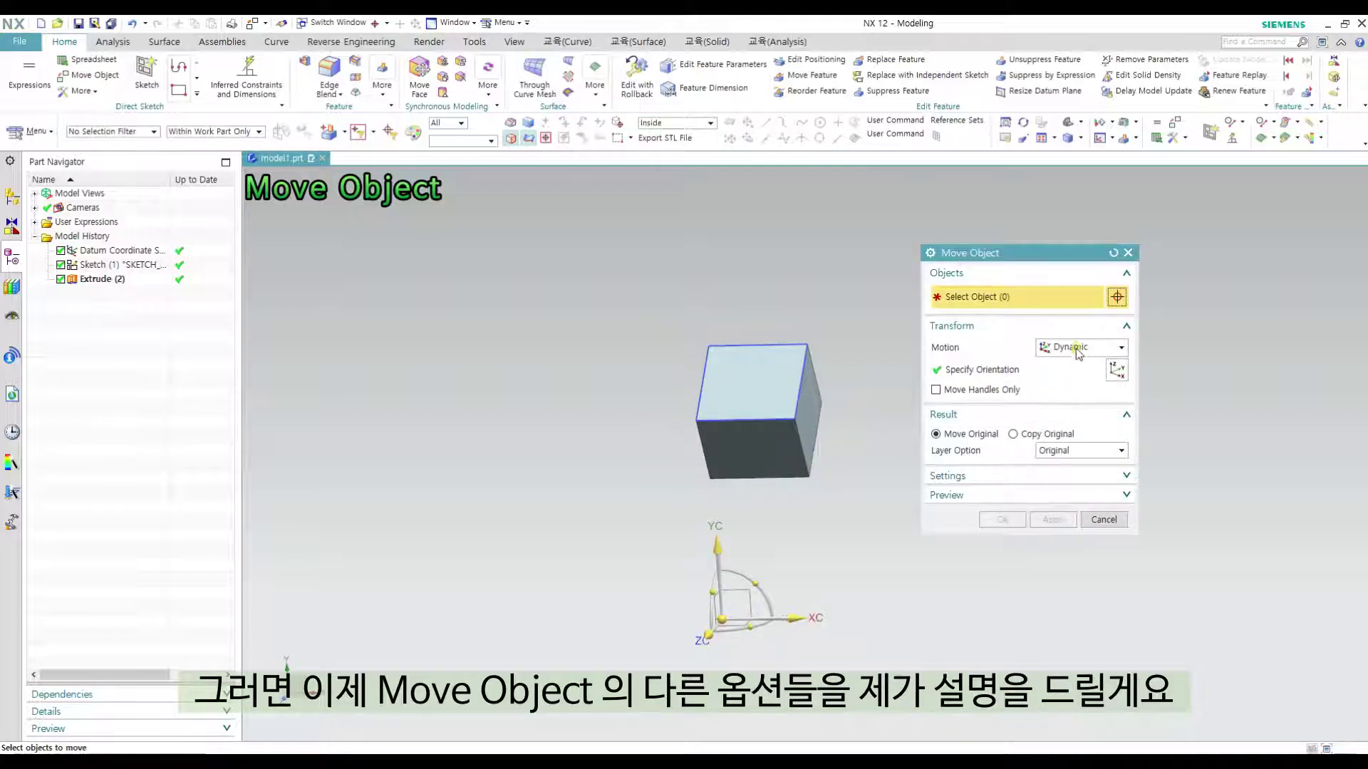
- Set the Move Object motion to Distance and select the block's solid body as the object to move
click(1079, 349)
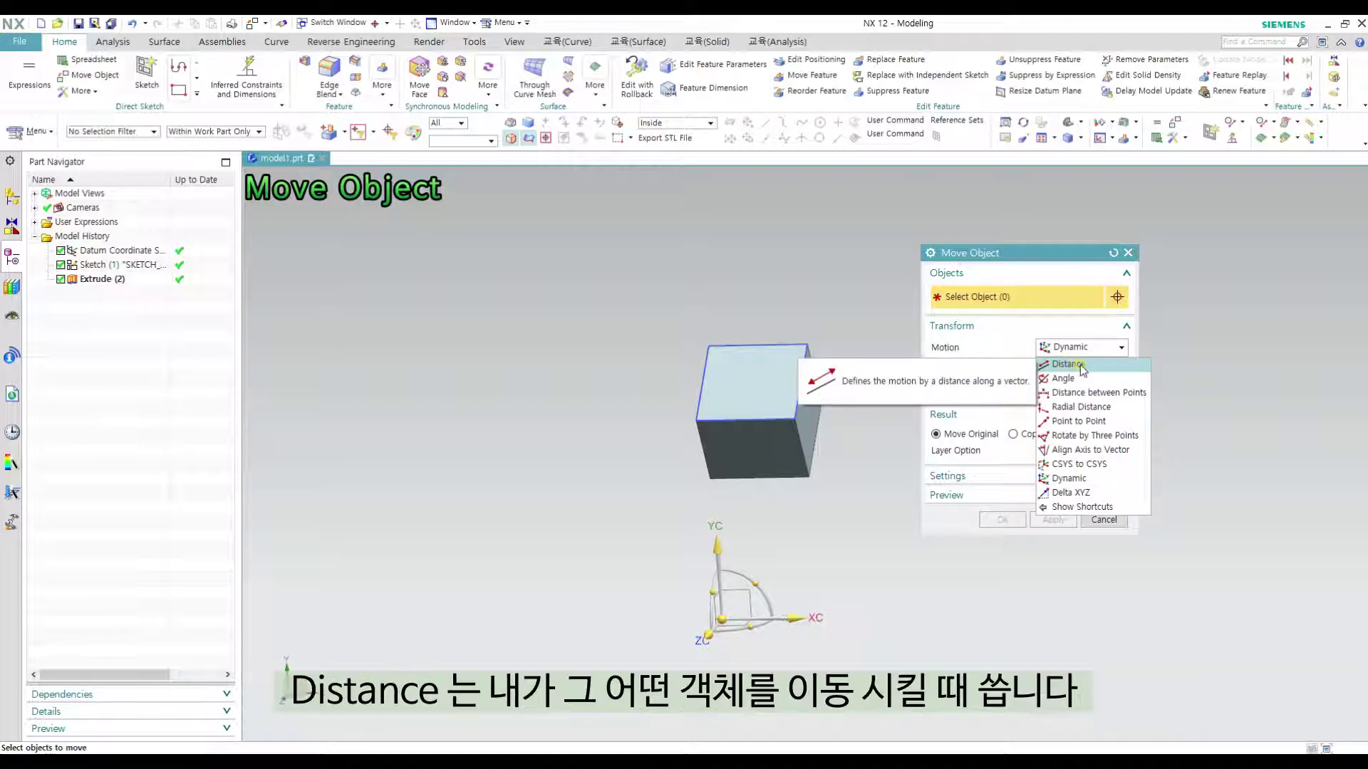
click(1069, 365)
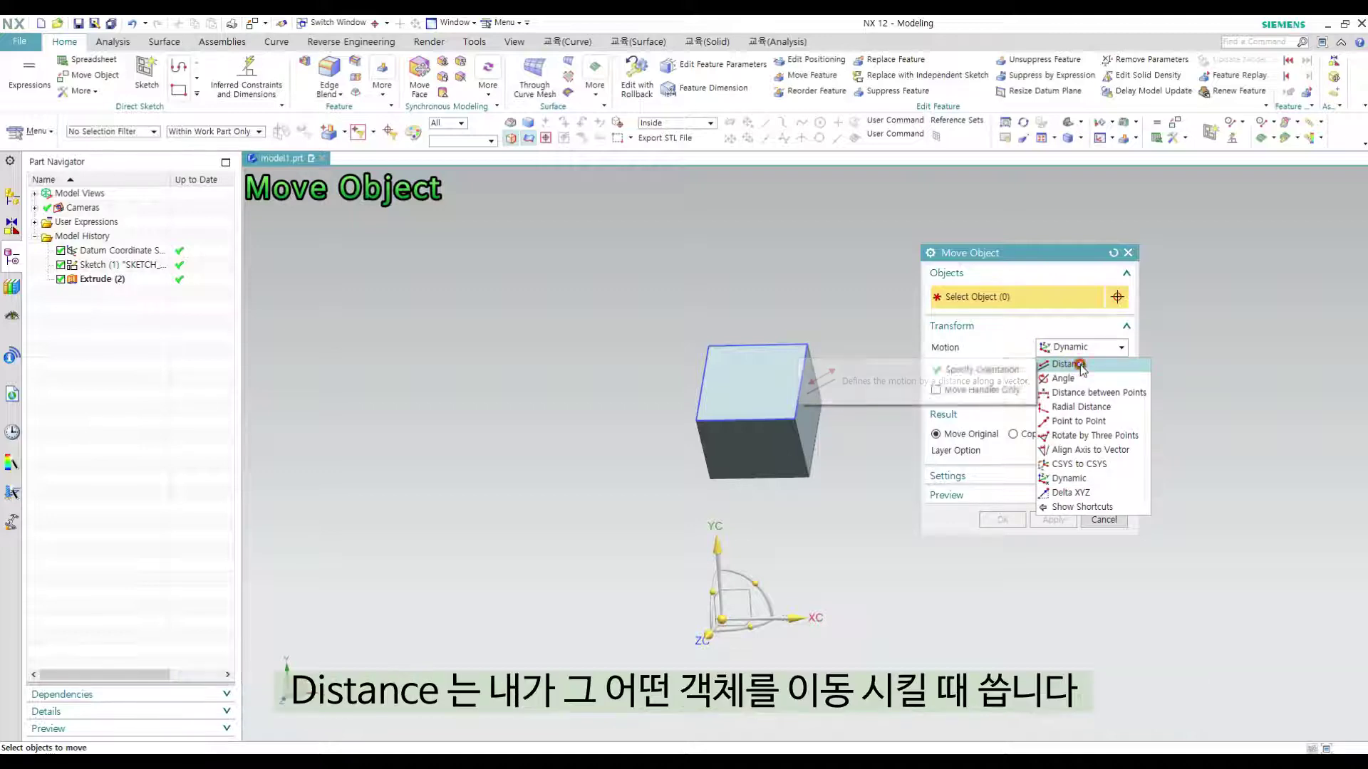
middle_click(857, 464)
click(740, 401)
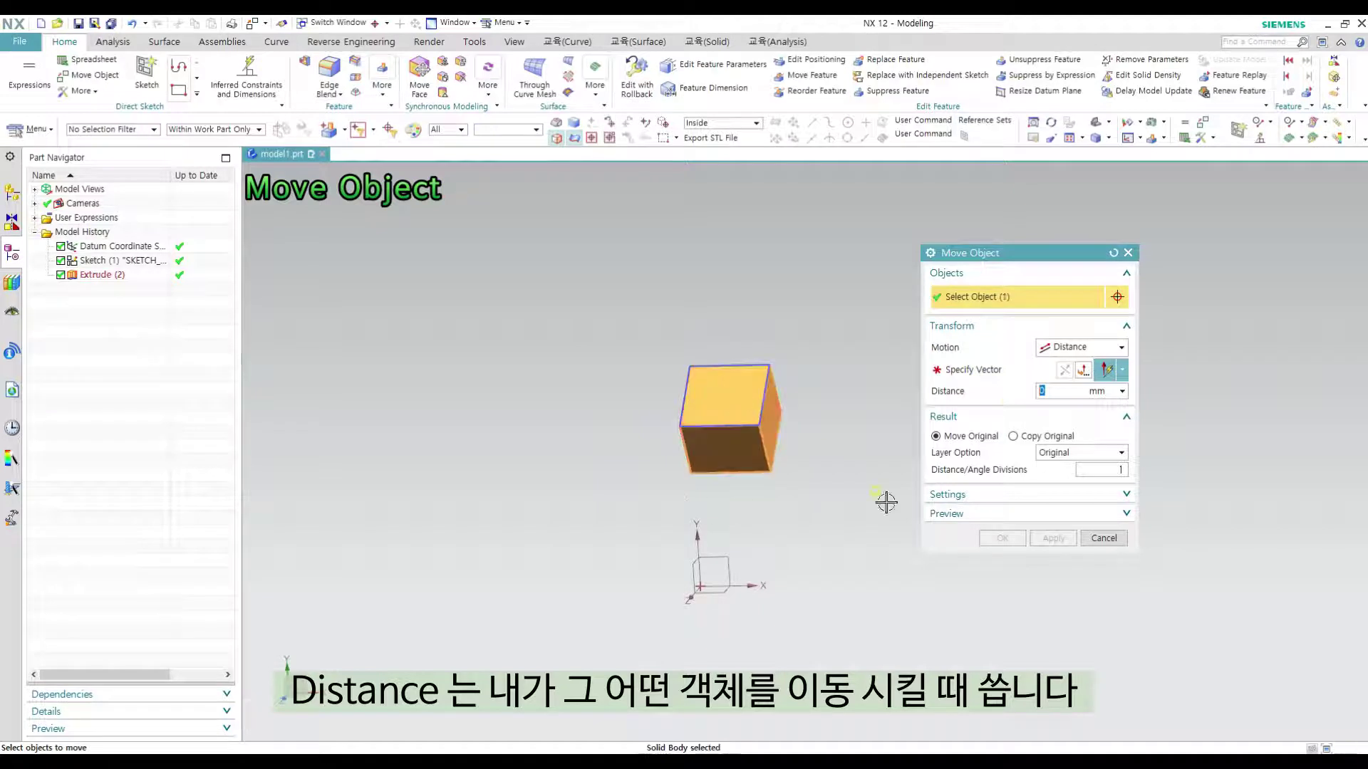
middle_click(1013, 406)
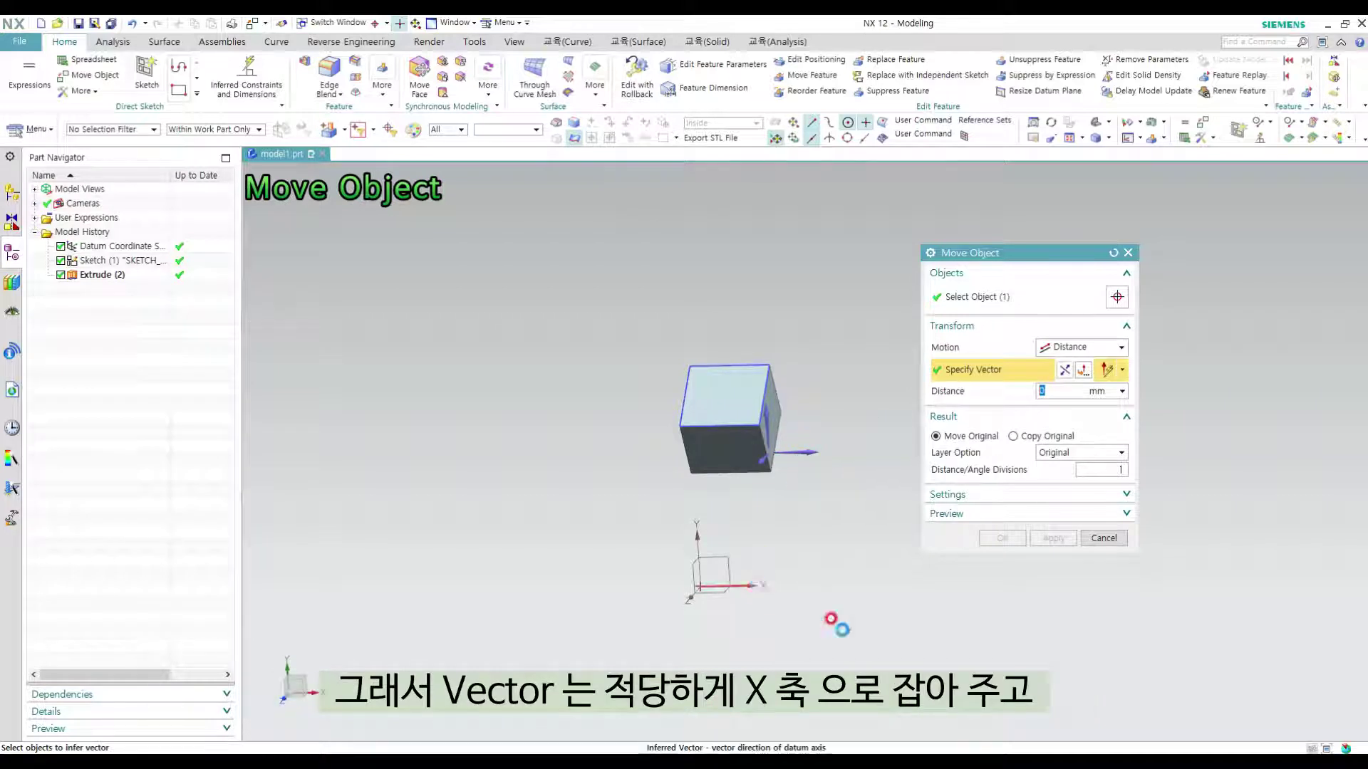
- Specify the datum X axis as the move vector, preview a 50 mm distance, and set the distance to 100 mm
click(752, 586)
text(50)
key(Return)
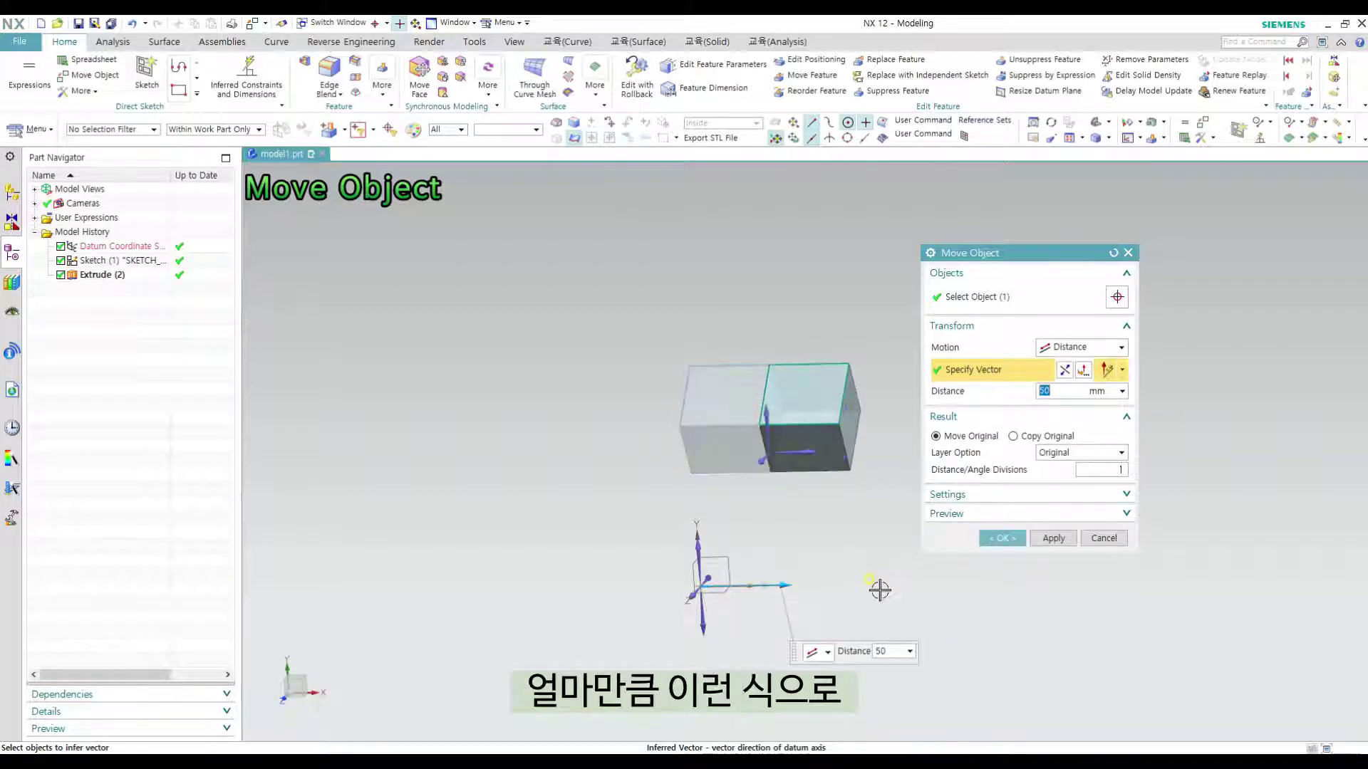
text(100)
key(Return)
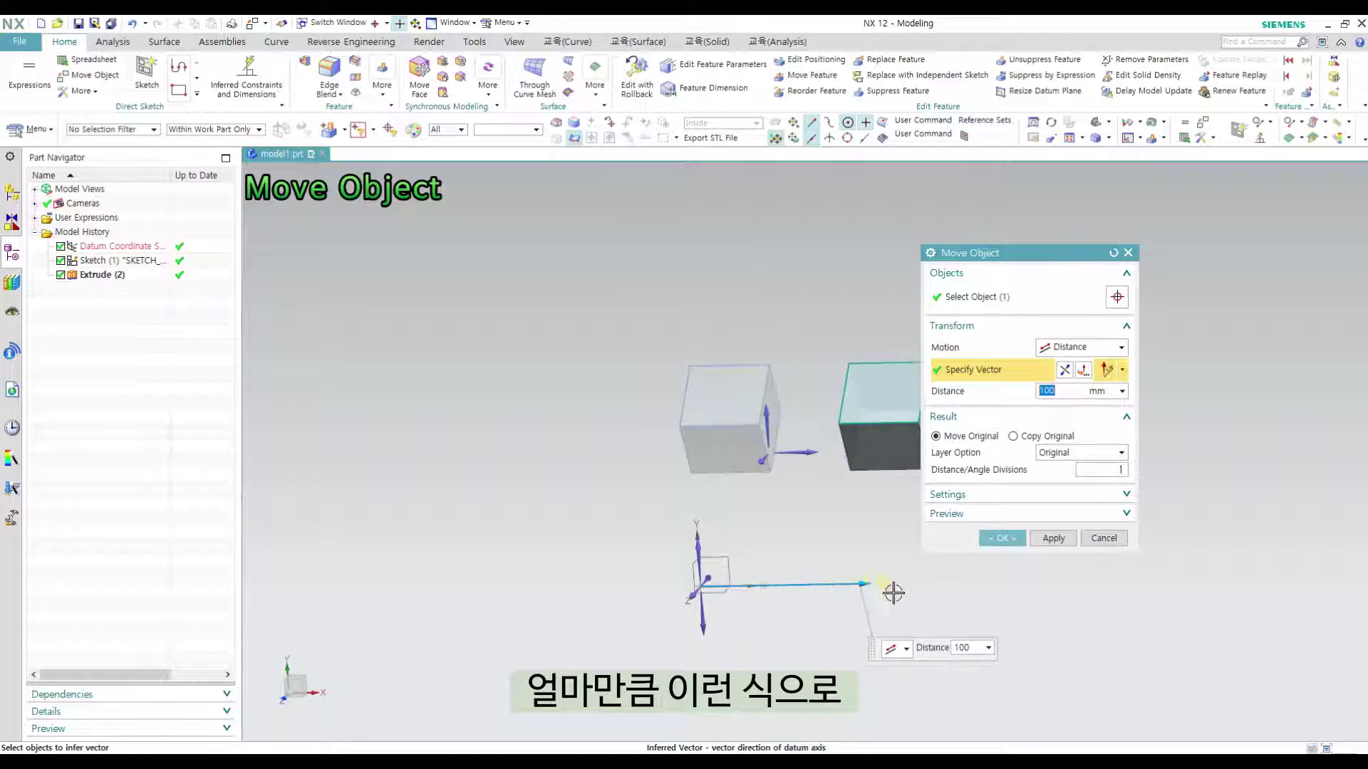
scroll(772, 526, down, 2)
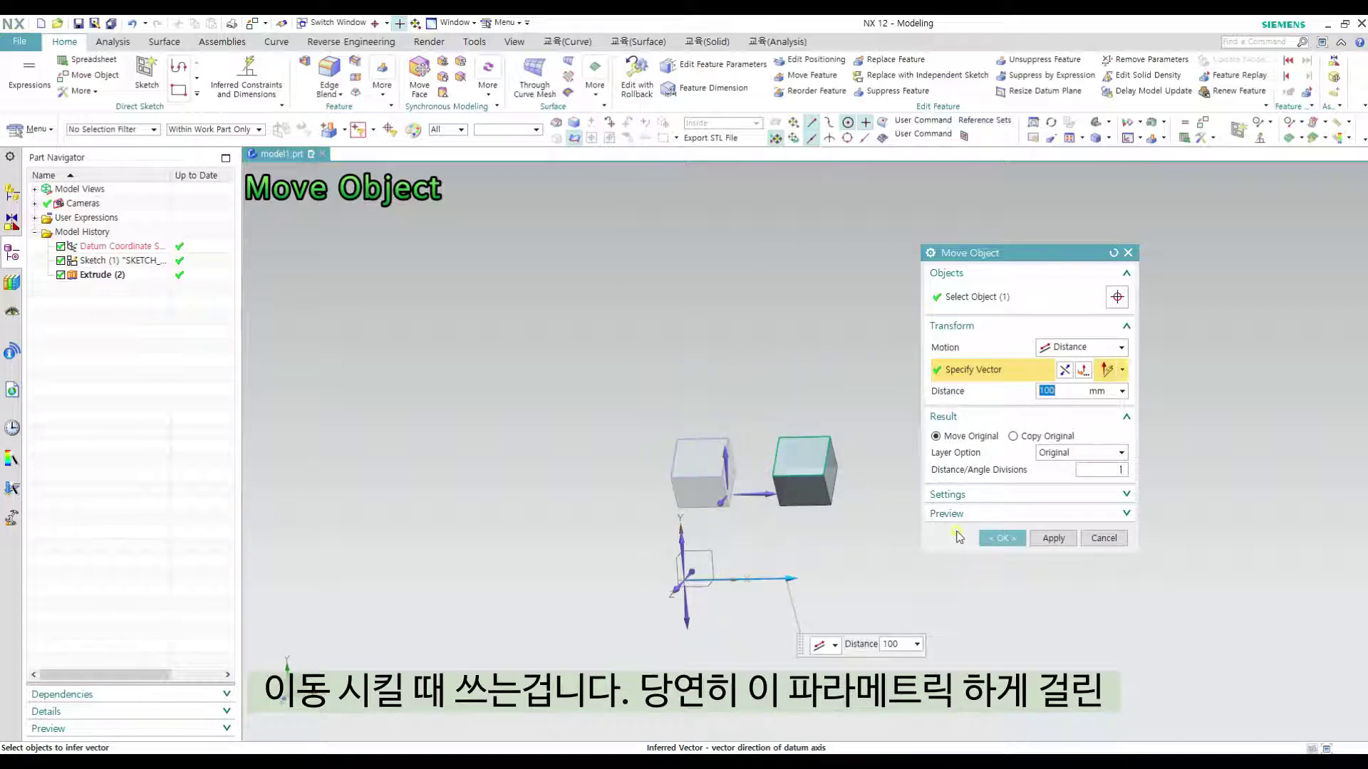
scroll(787, 520, up, 2)
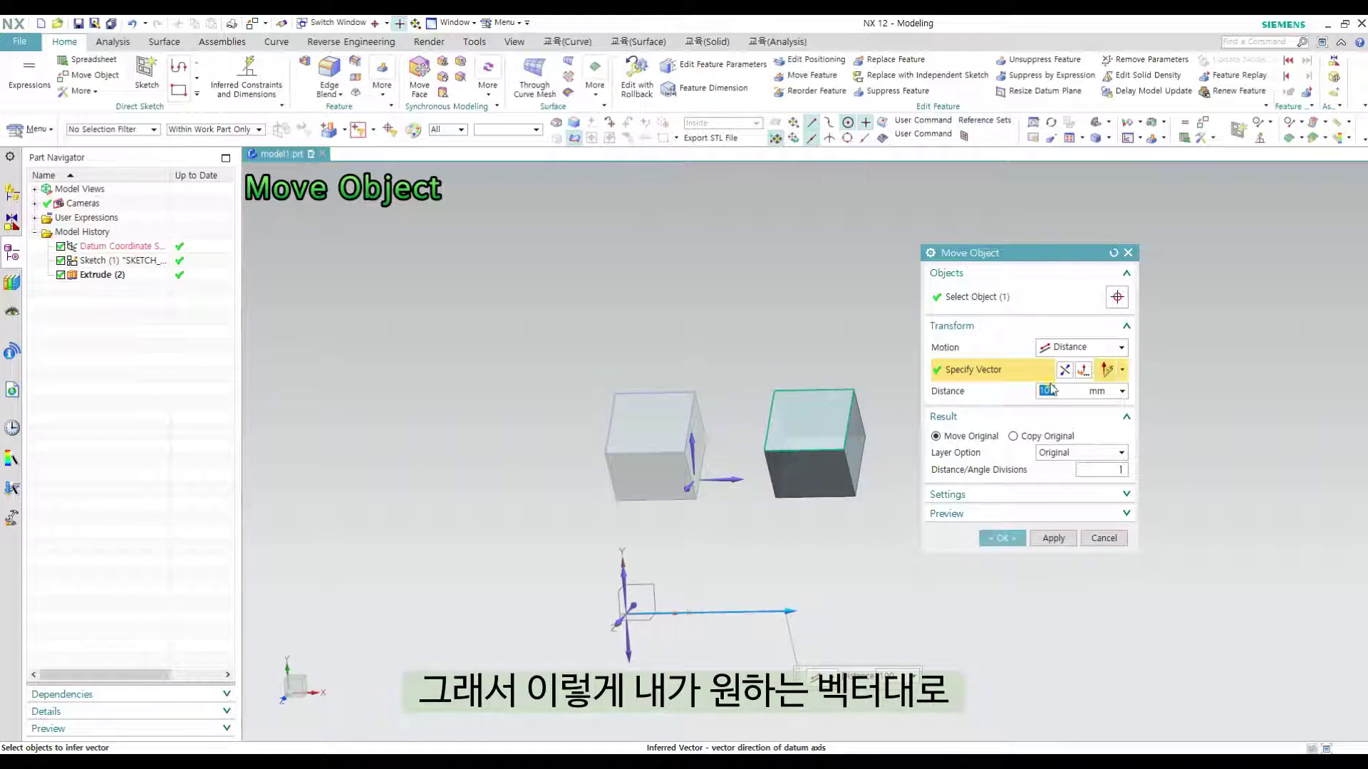
click(1081, 391)
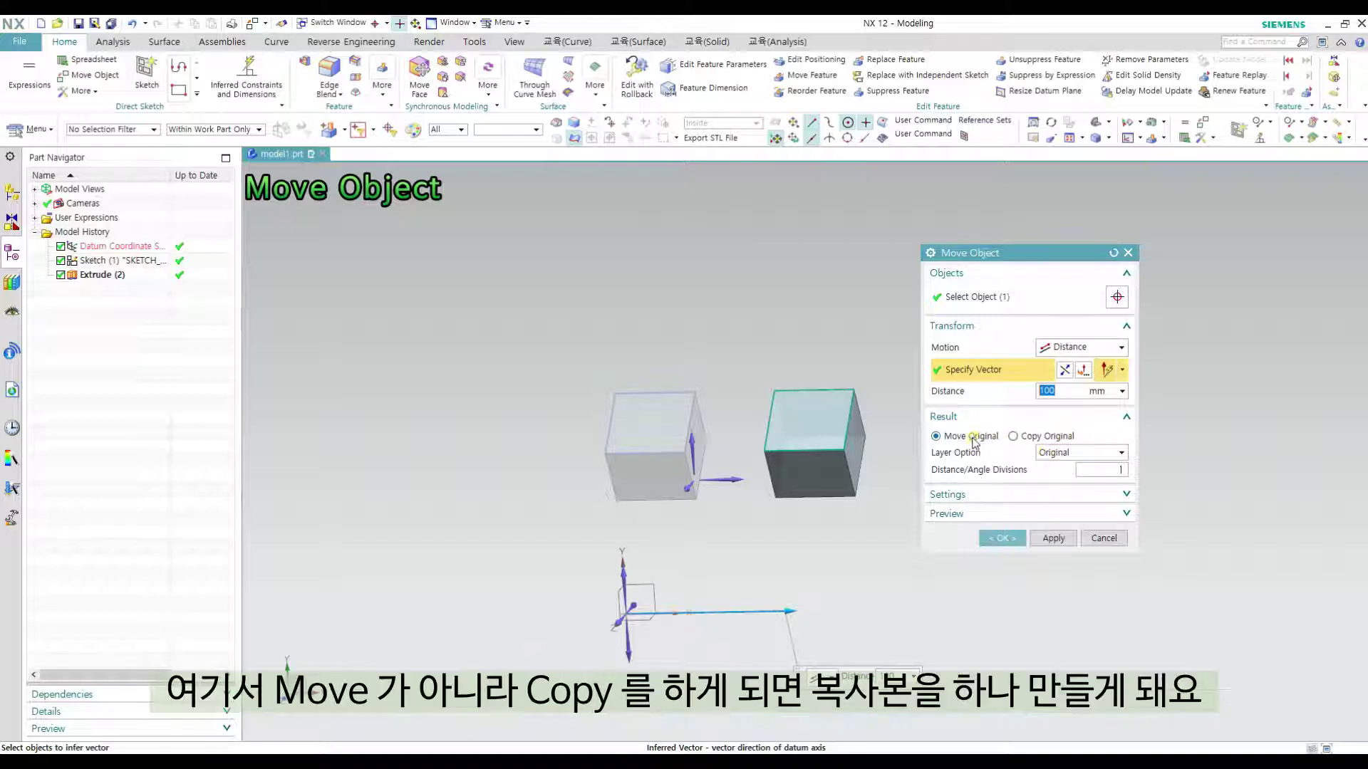
- Switch the result to Copy Original with 3 non-associative copies and accept the operation
click(1030, 437)
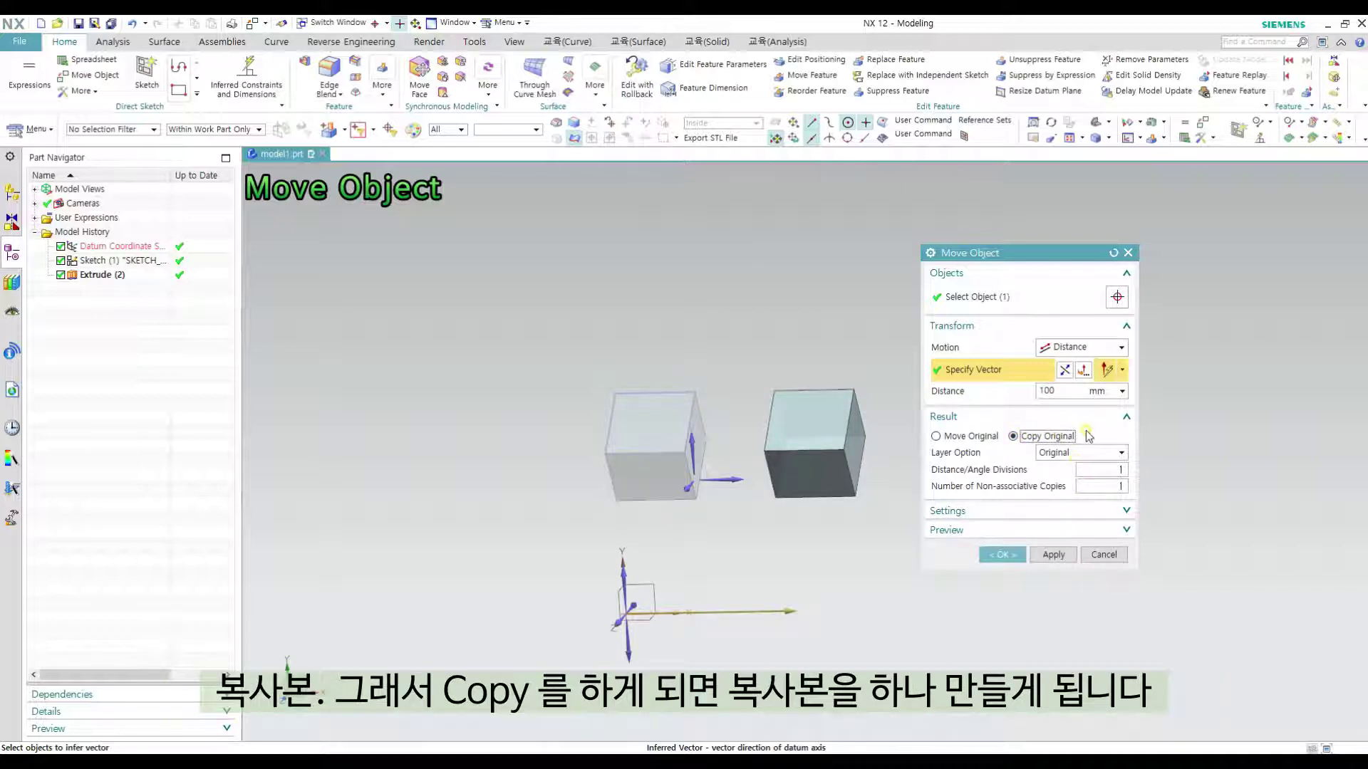
shift+middle_drag(820, 424, 623, 385)
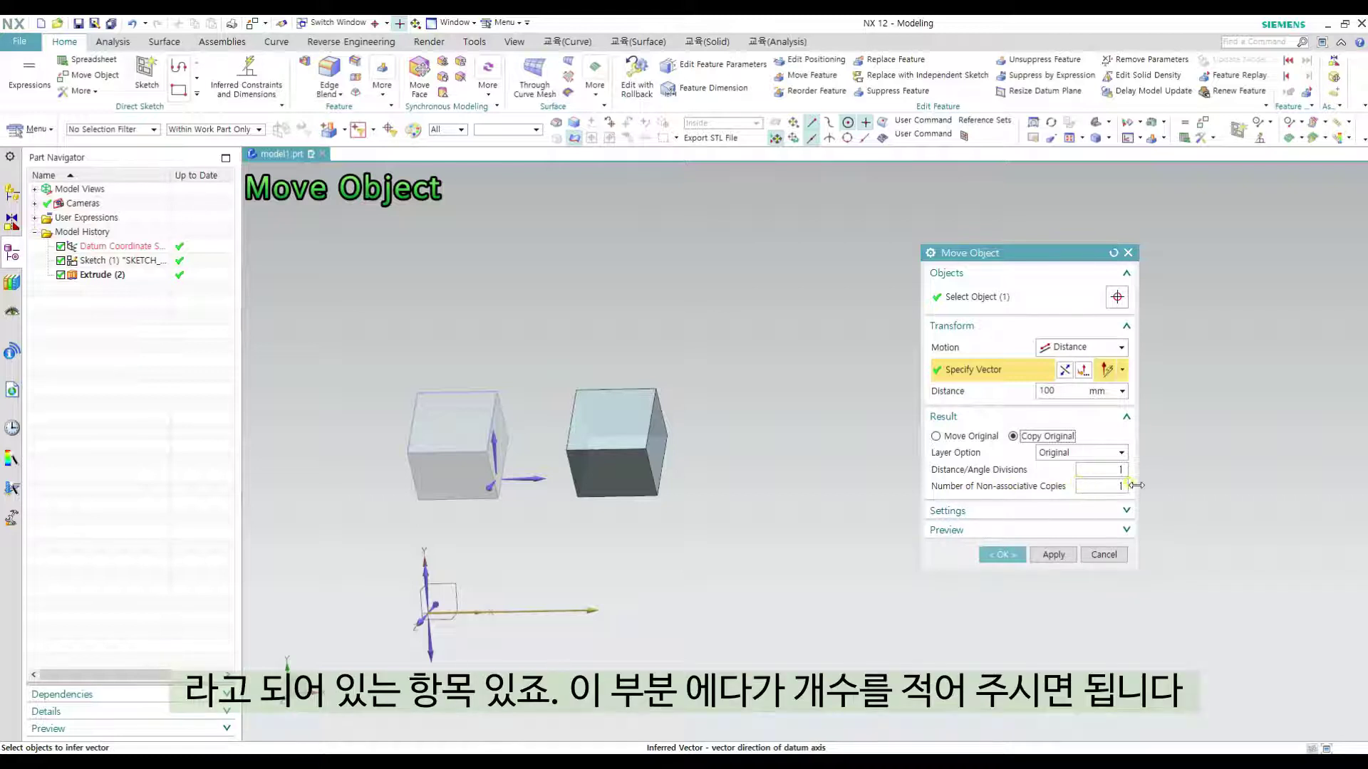
click(1094, 490)
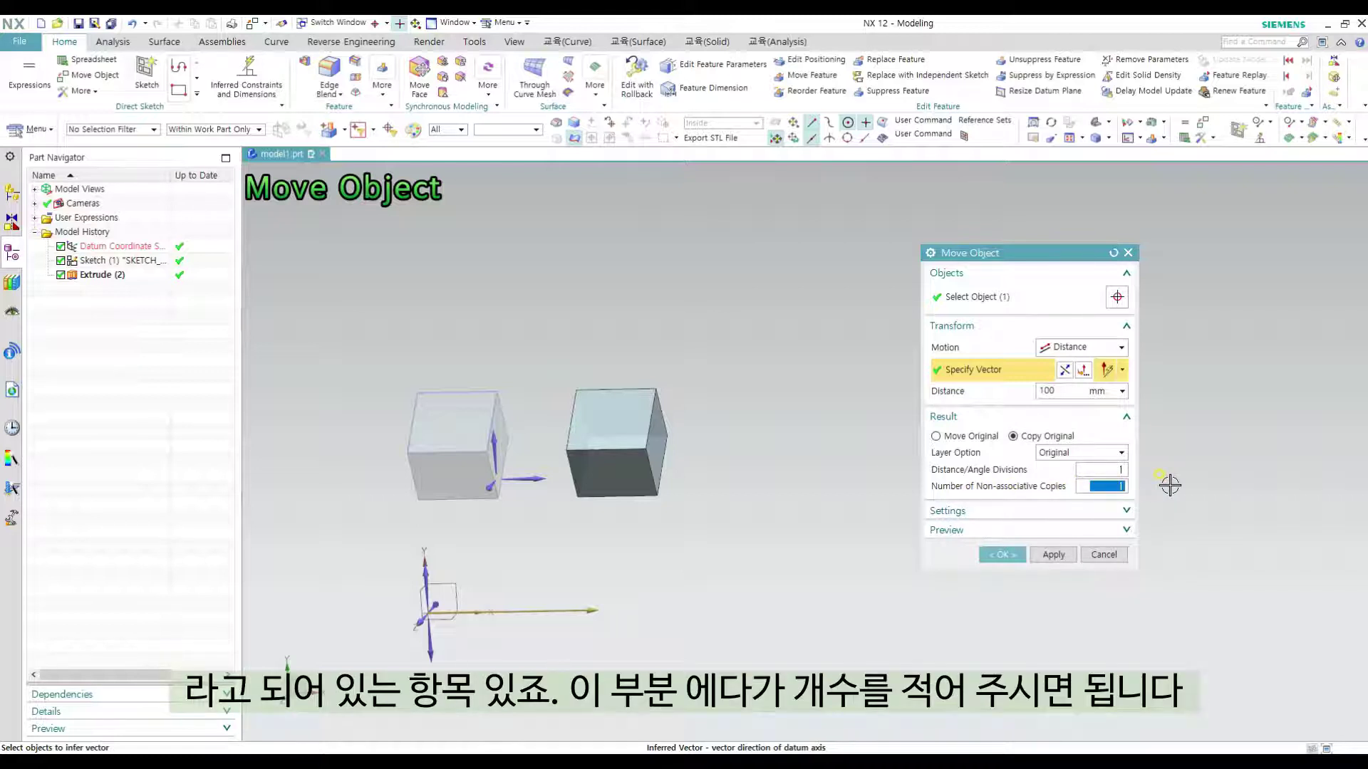
text(3)
key(Return)
scroll(536, 502, down, 2)
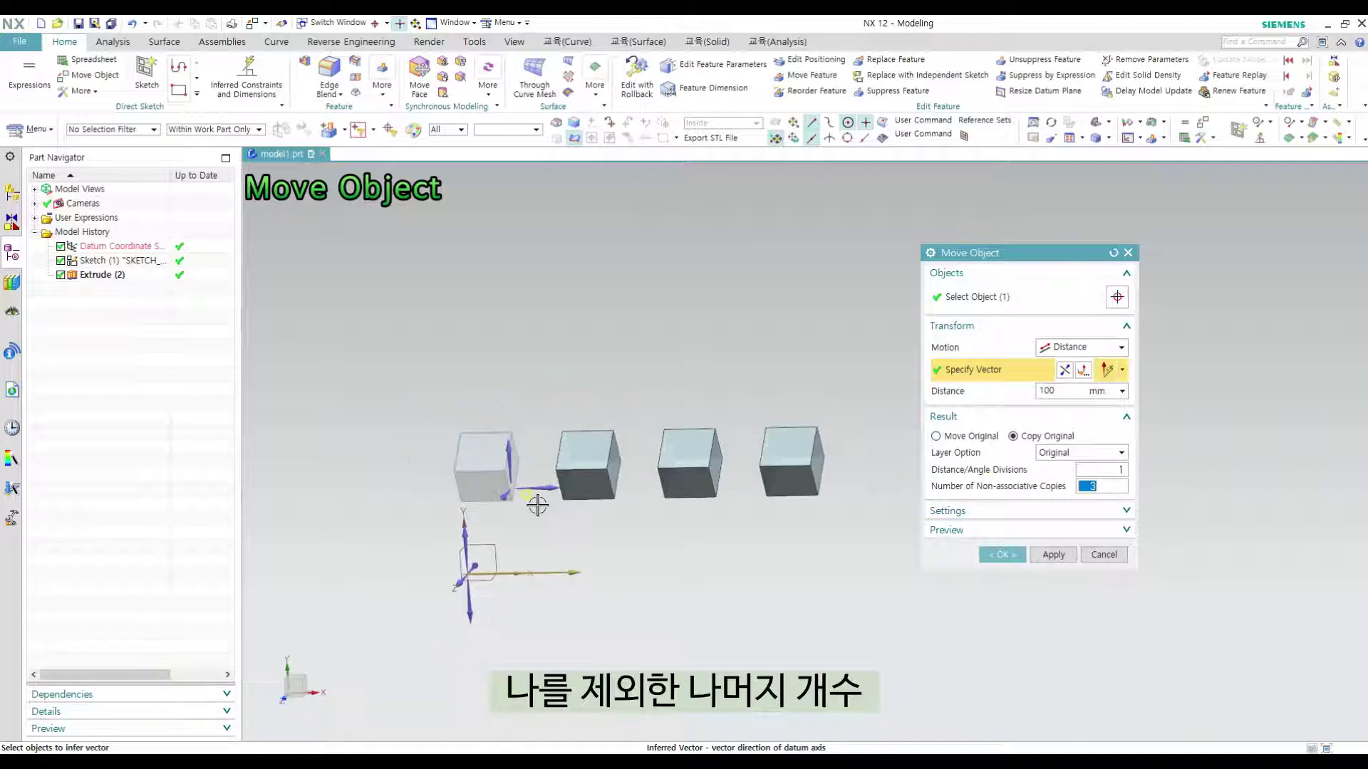
shift+middle_drag(793, 549, 709, 577)
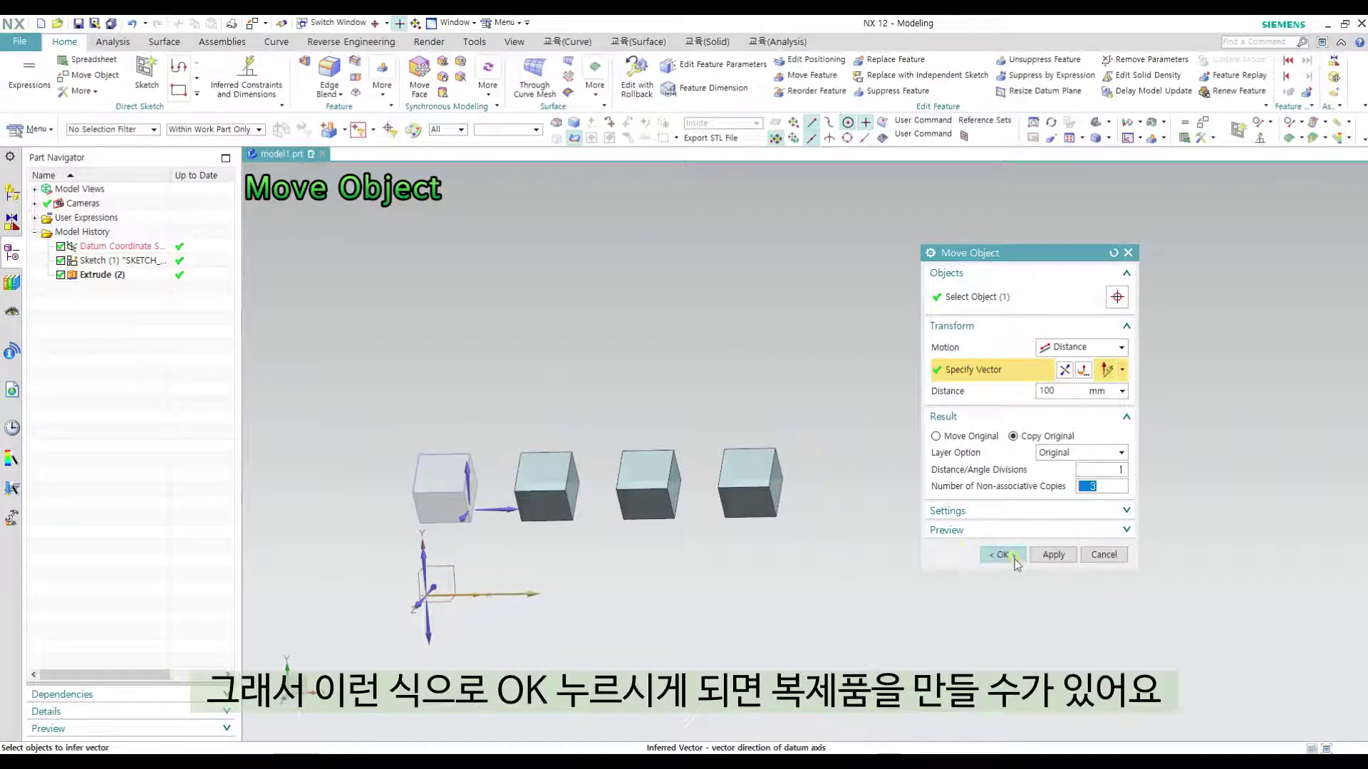
click(1014, 558)
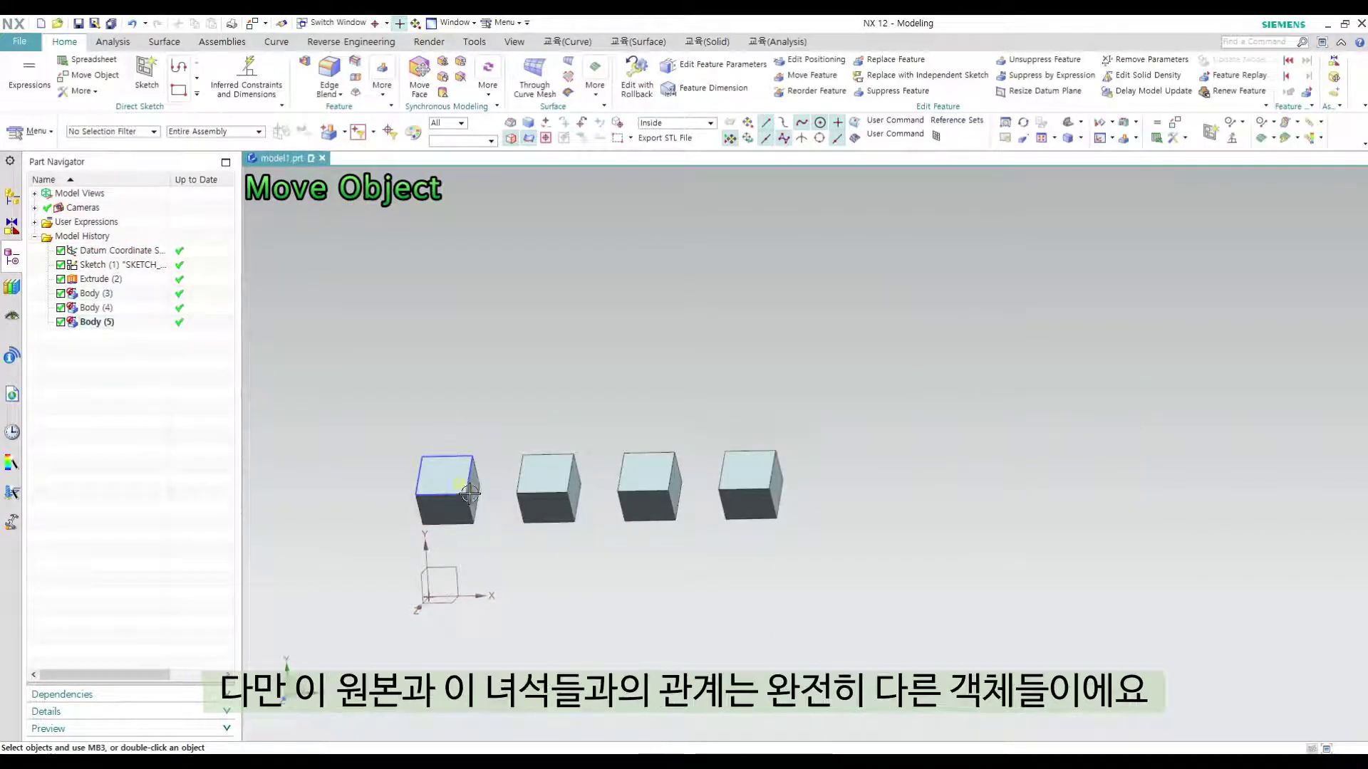
- Edit the original block's sketch, set its horizontal dimension to 20 mm, and finish the sketch
scroll(463, 483, up, 3)
click(461, 481)
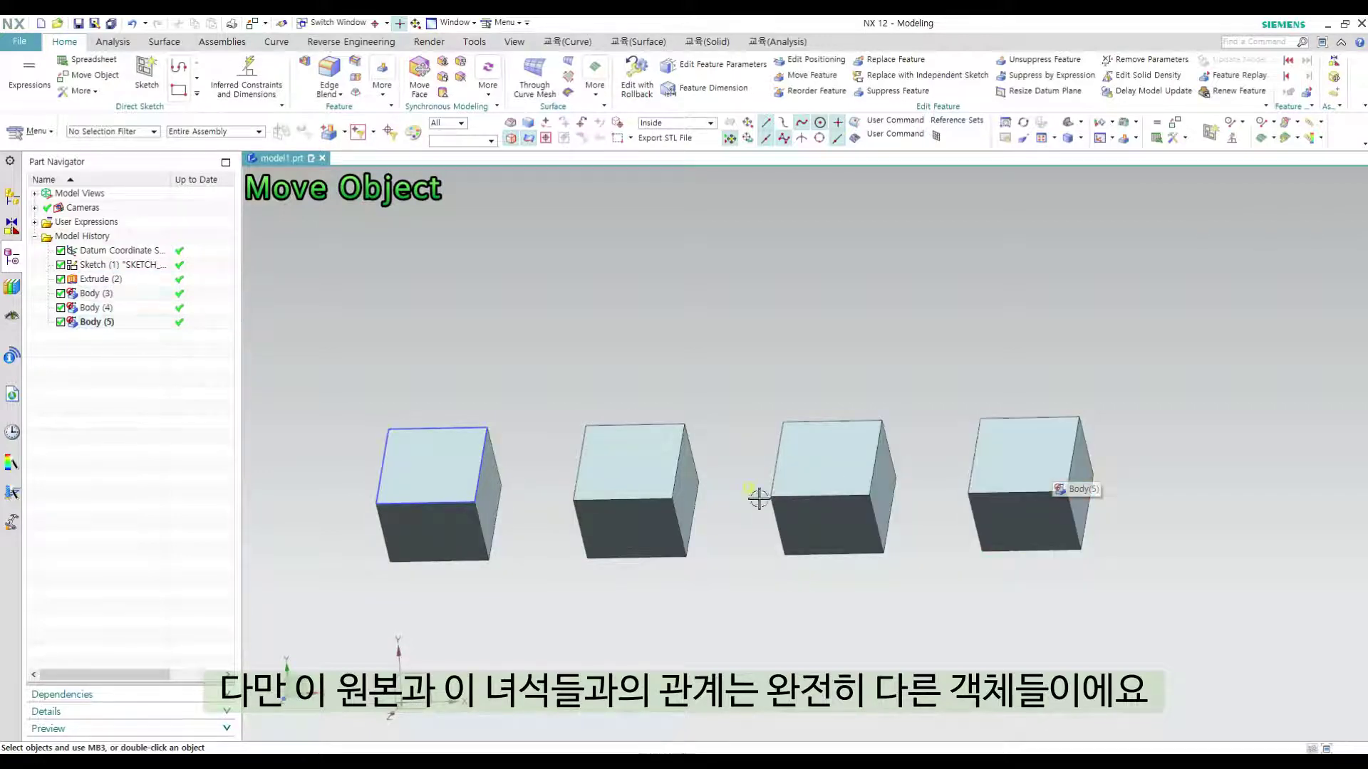
double_click(481, 450)
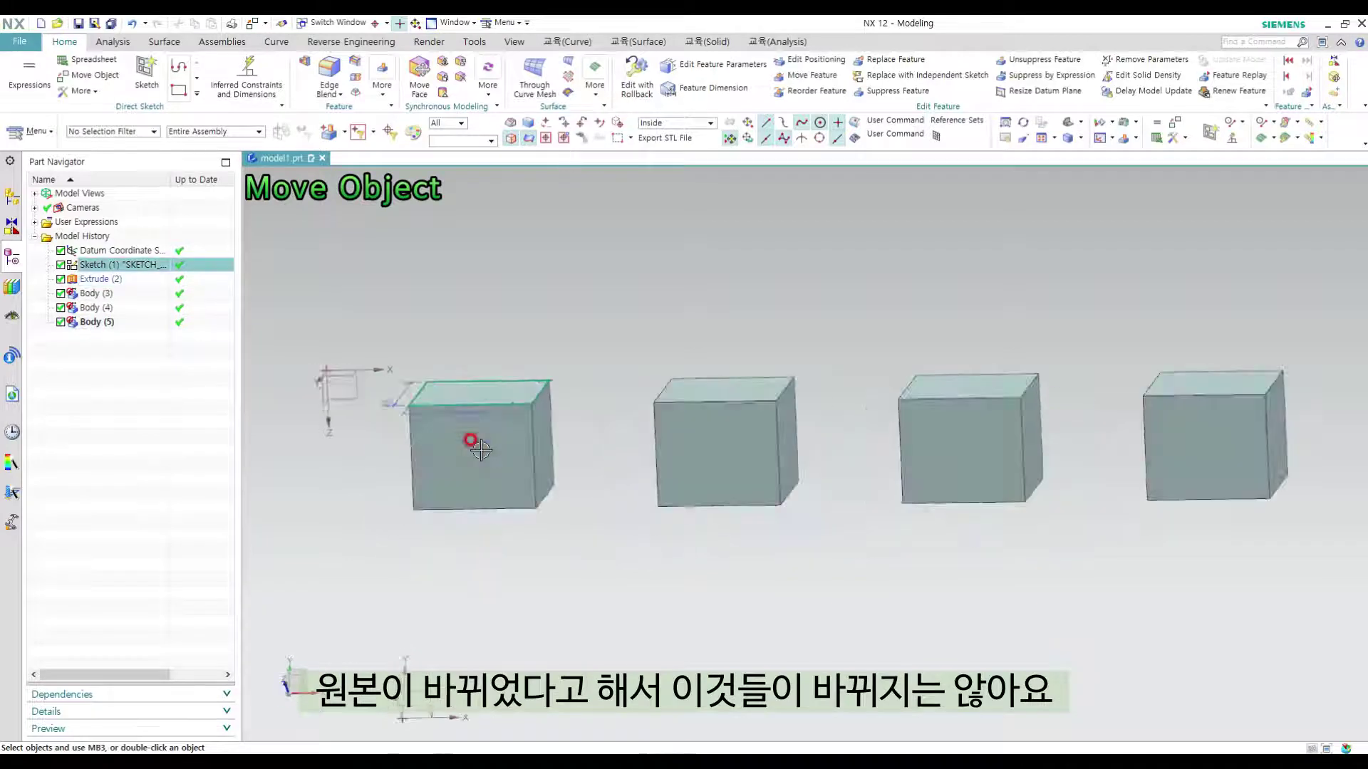
double_click(724, 309)
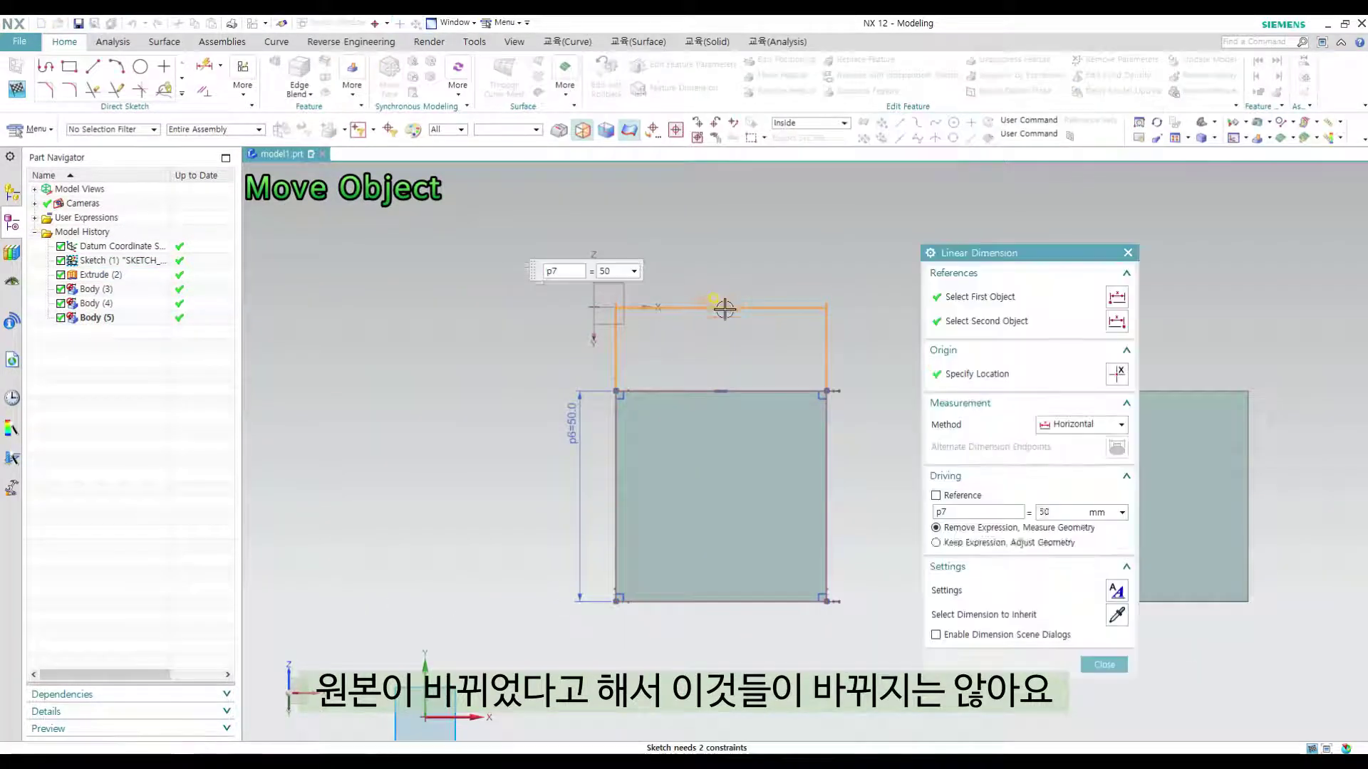
text(20)
key(Return)
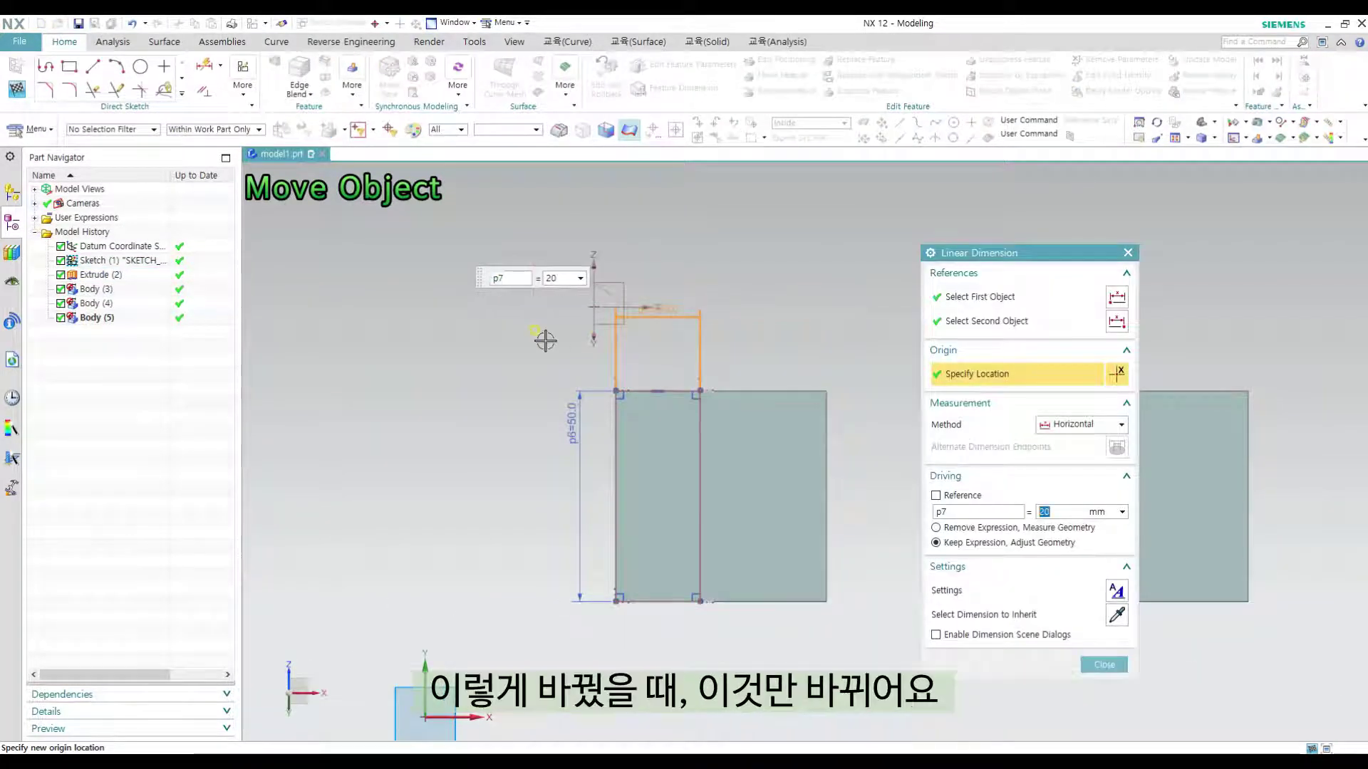
key(ctrl+q)
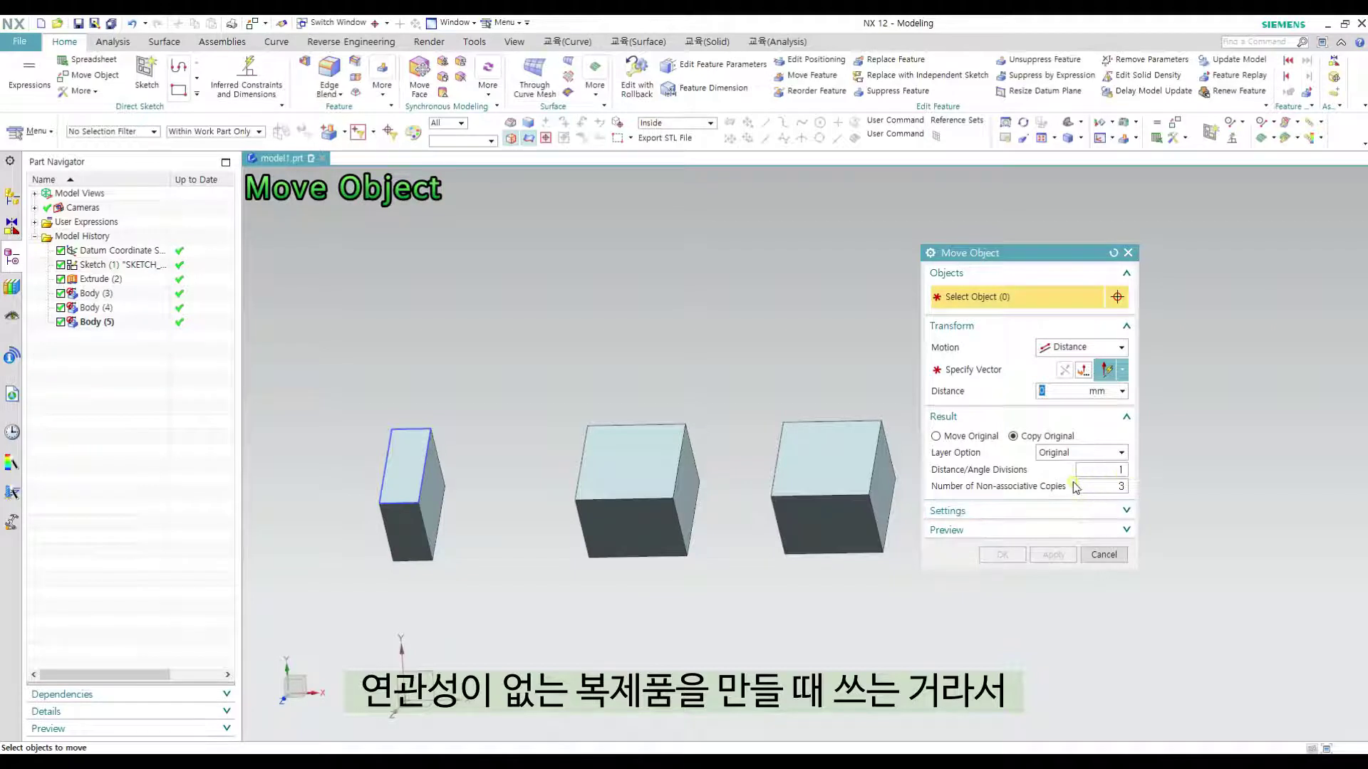
key(Escape)
scroll(763, 525, down, 2)
shift+middle_drag(764, 525, 745, 552)
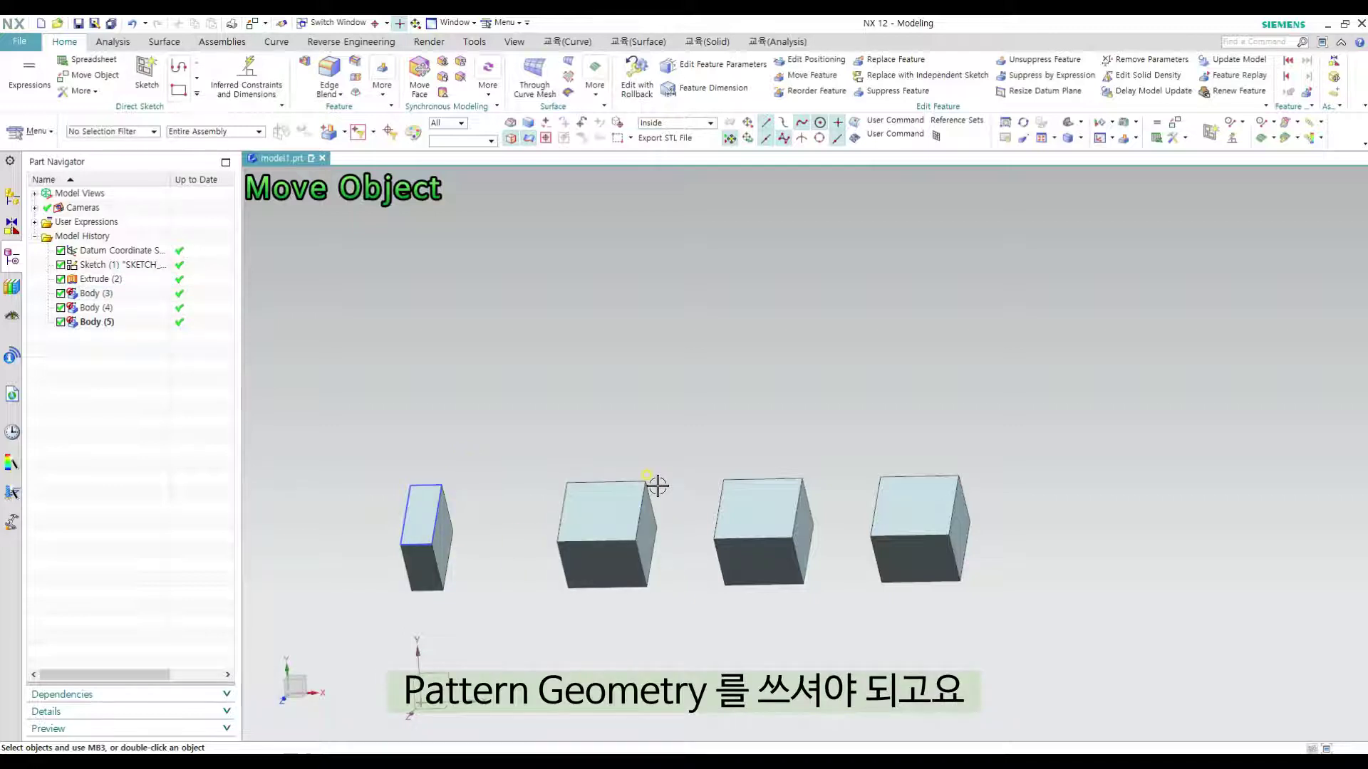
shift+middle_drag(717, 449, 800, 436)
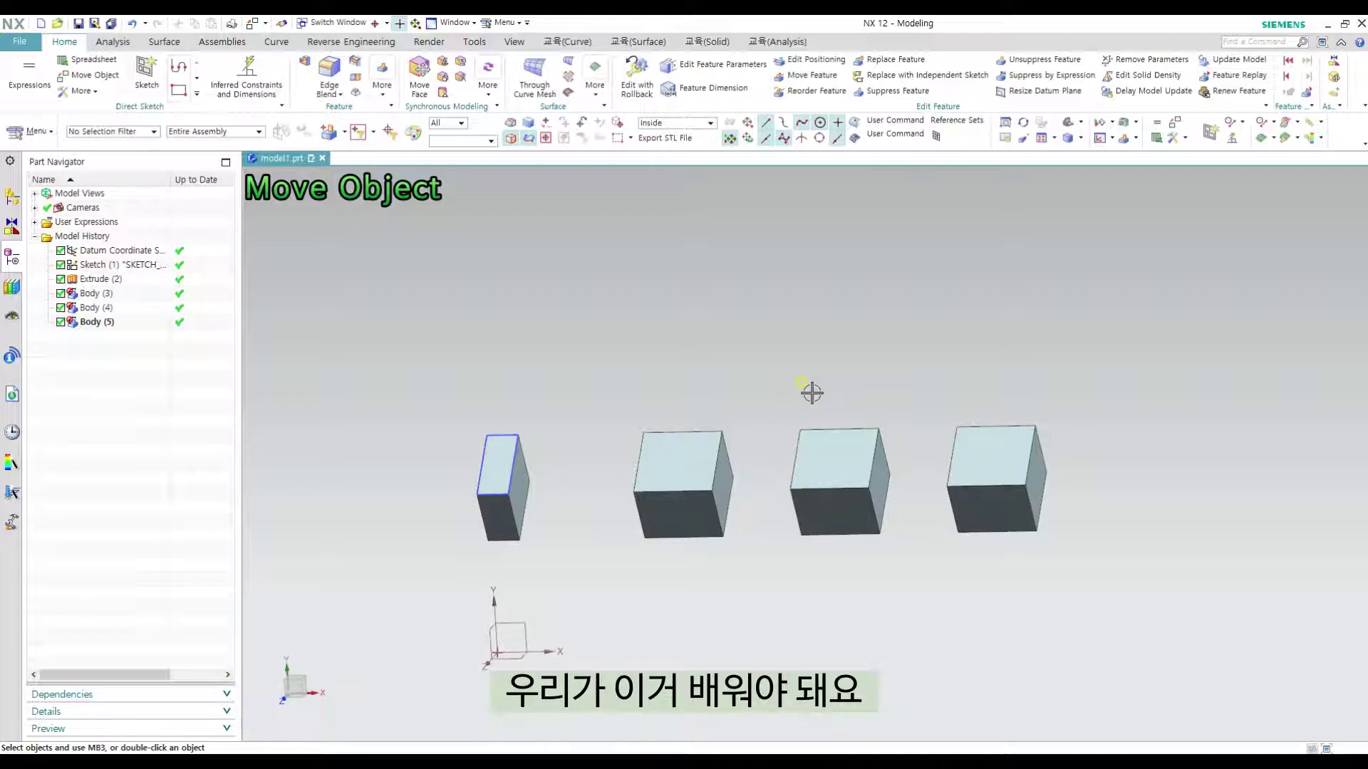
shift+middle_drag(760, 391, 754, 406)
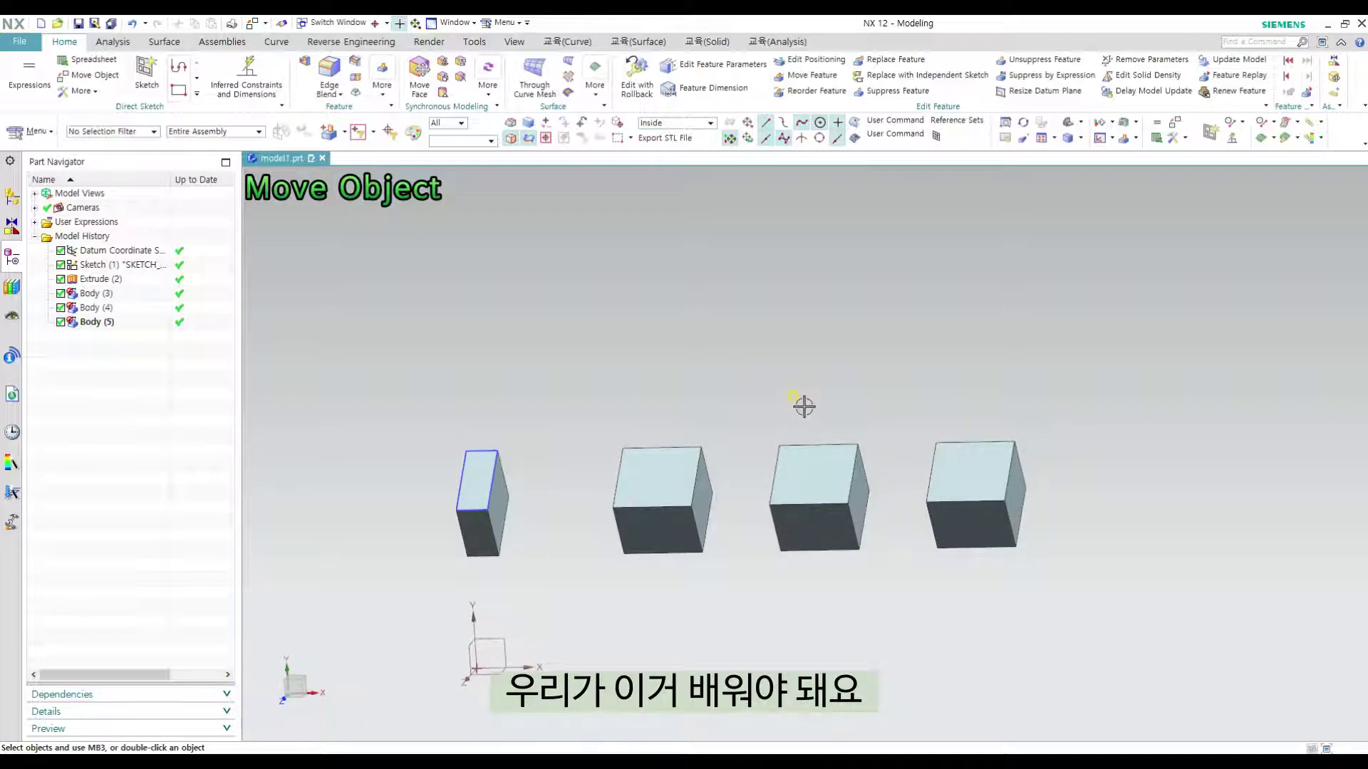
key(ctrl+t)
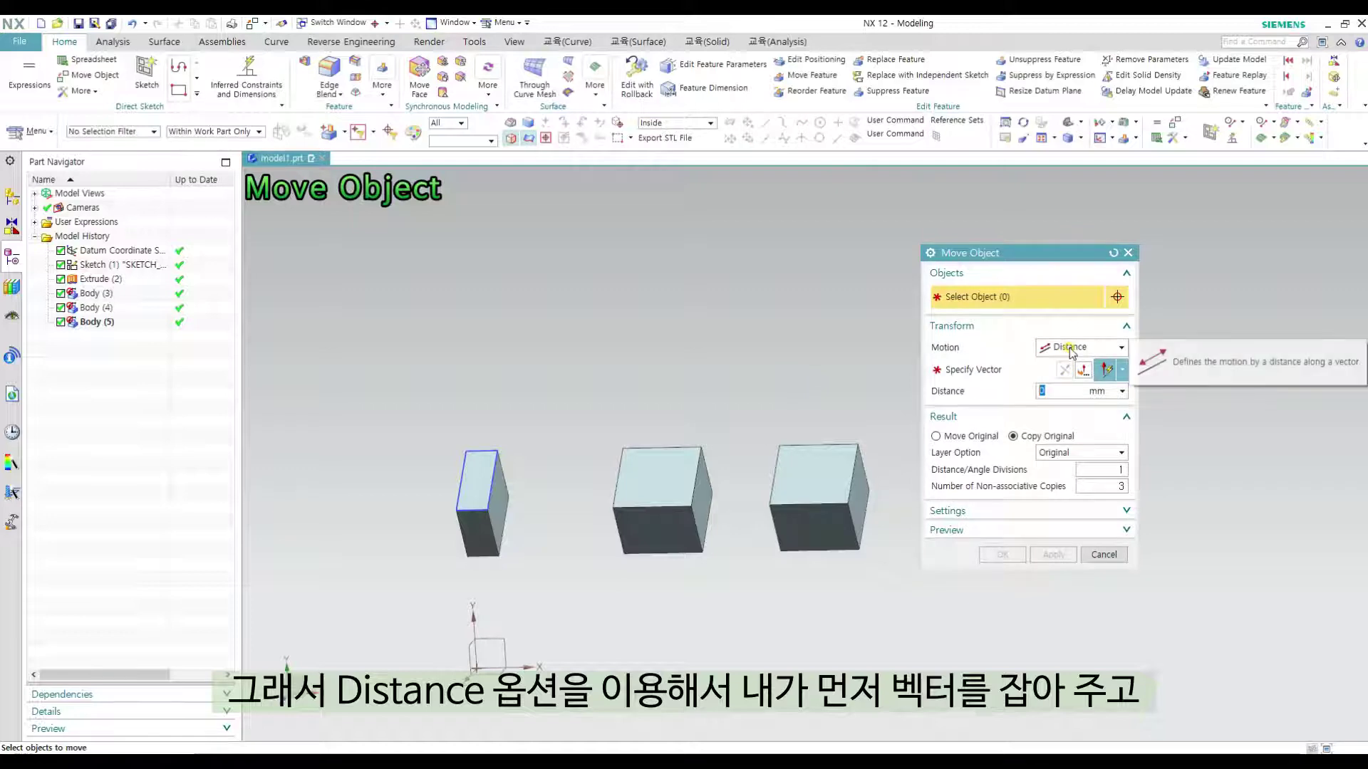
shift+middle_drag(719, 462, 651, 467)
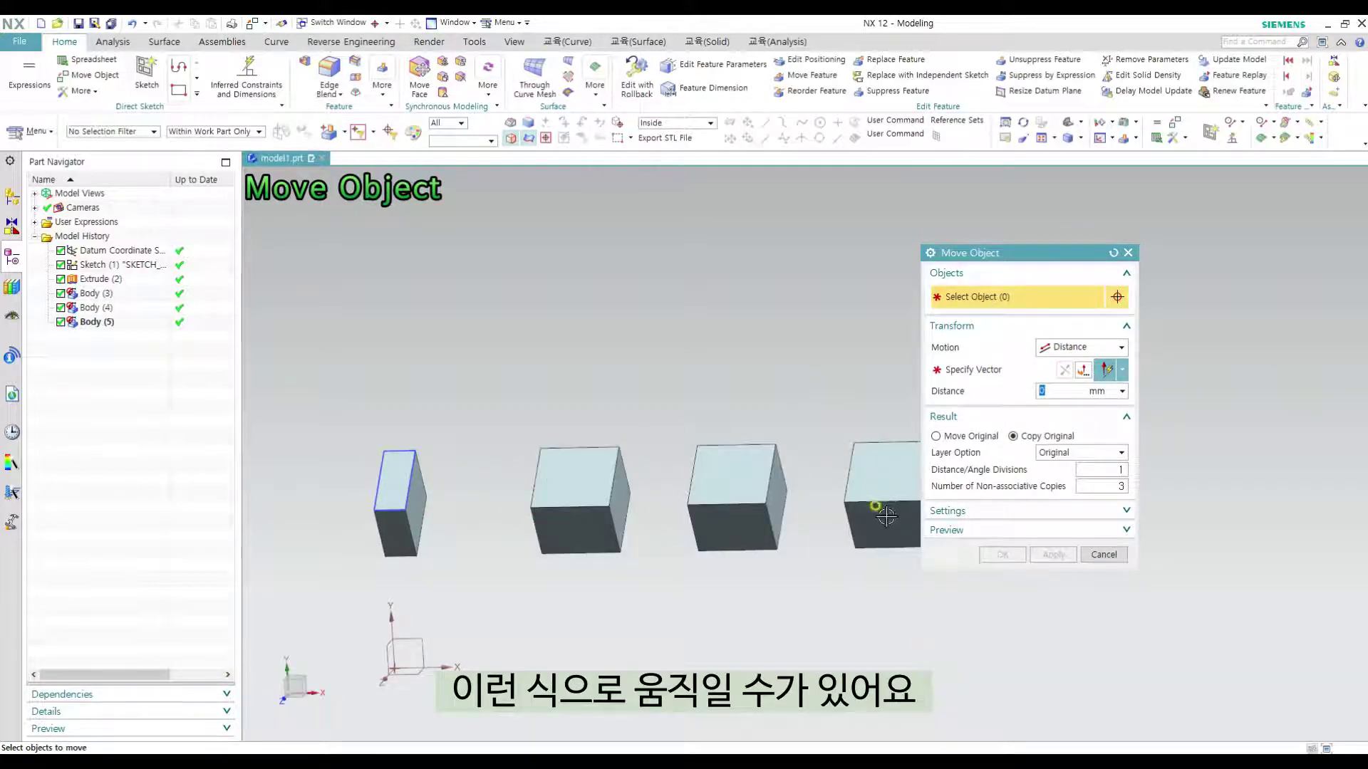
key(Escape)
- Delete the three copied bodies beside the original block
click(583, 499)
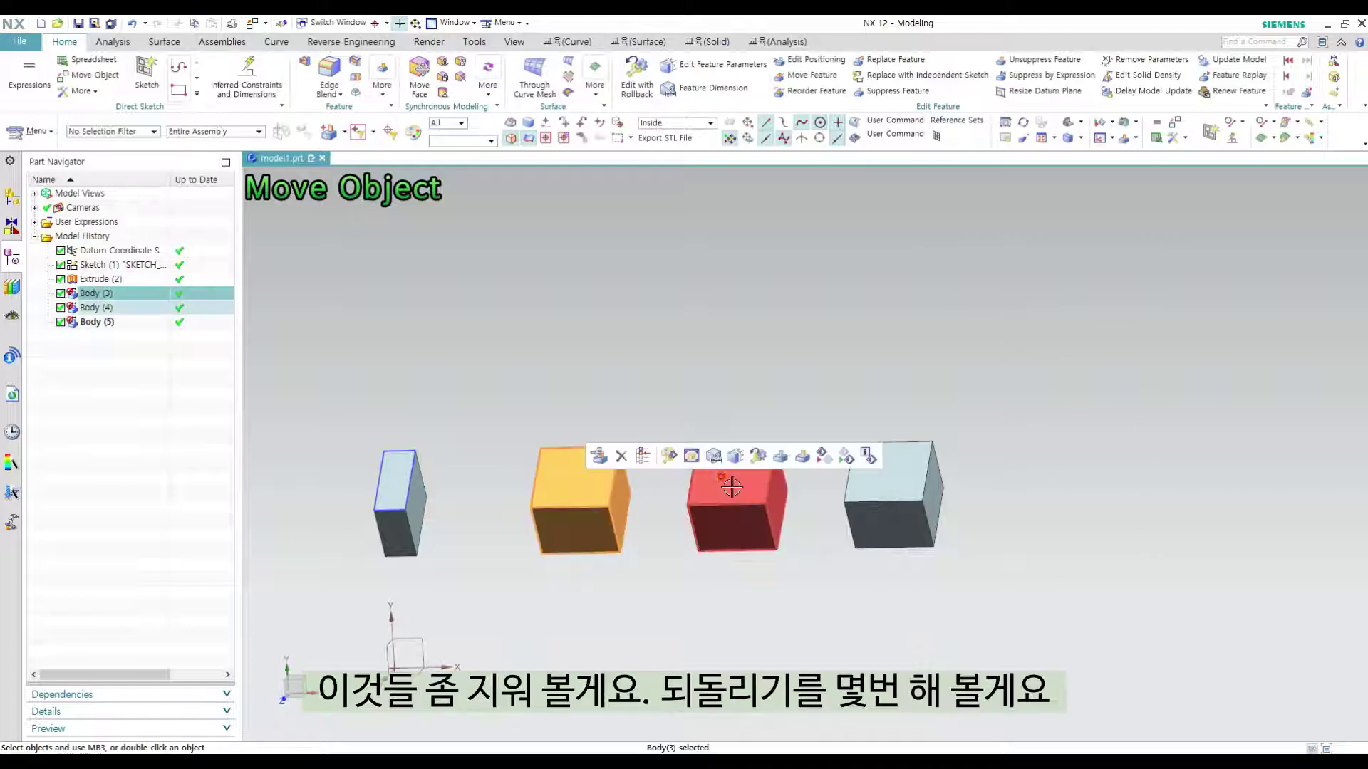
click(732, 488)
click(890, 520)
key(Delete)
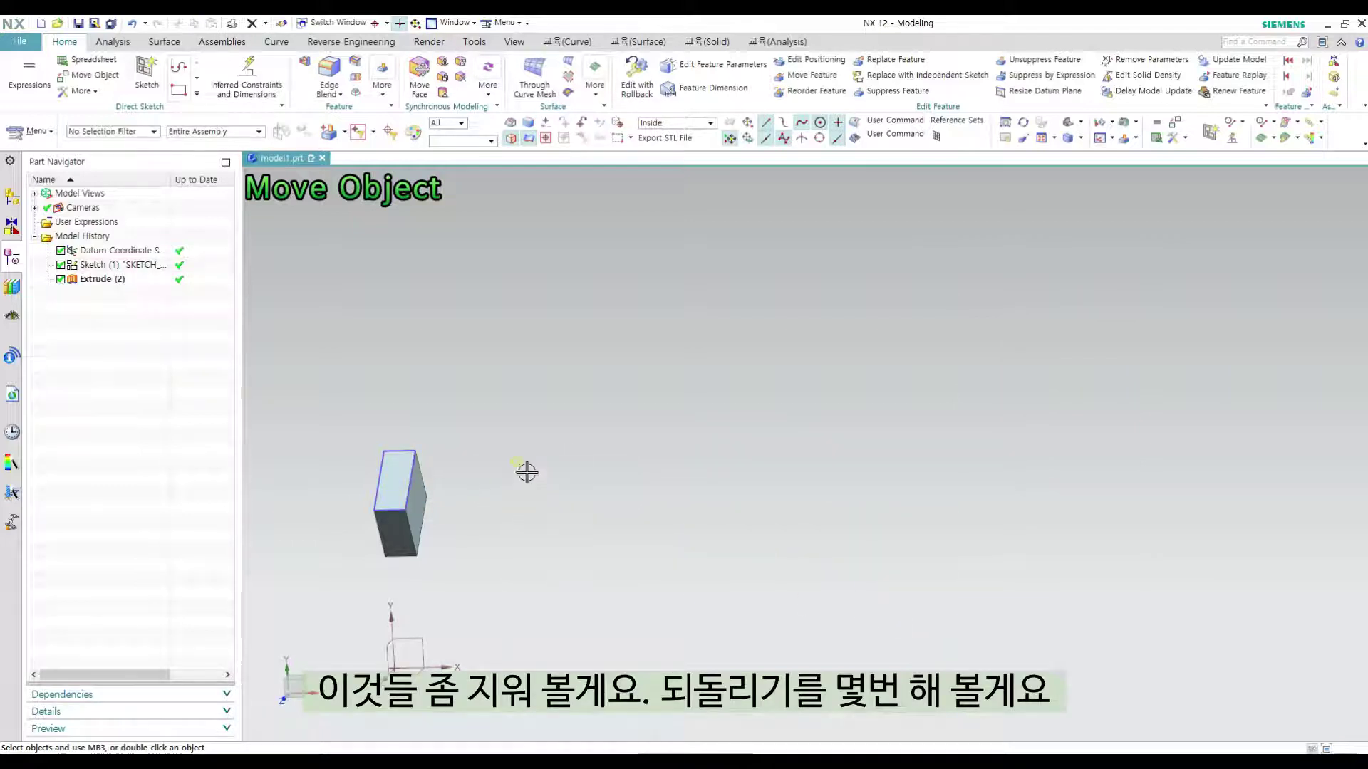
shift+middle_drag(426, 479, 507, 483)
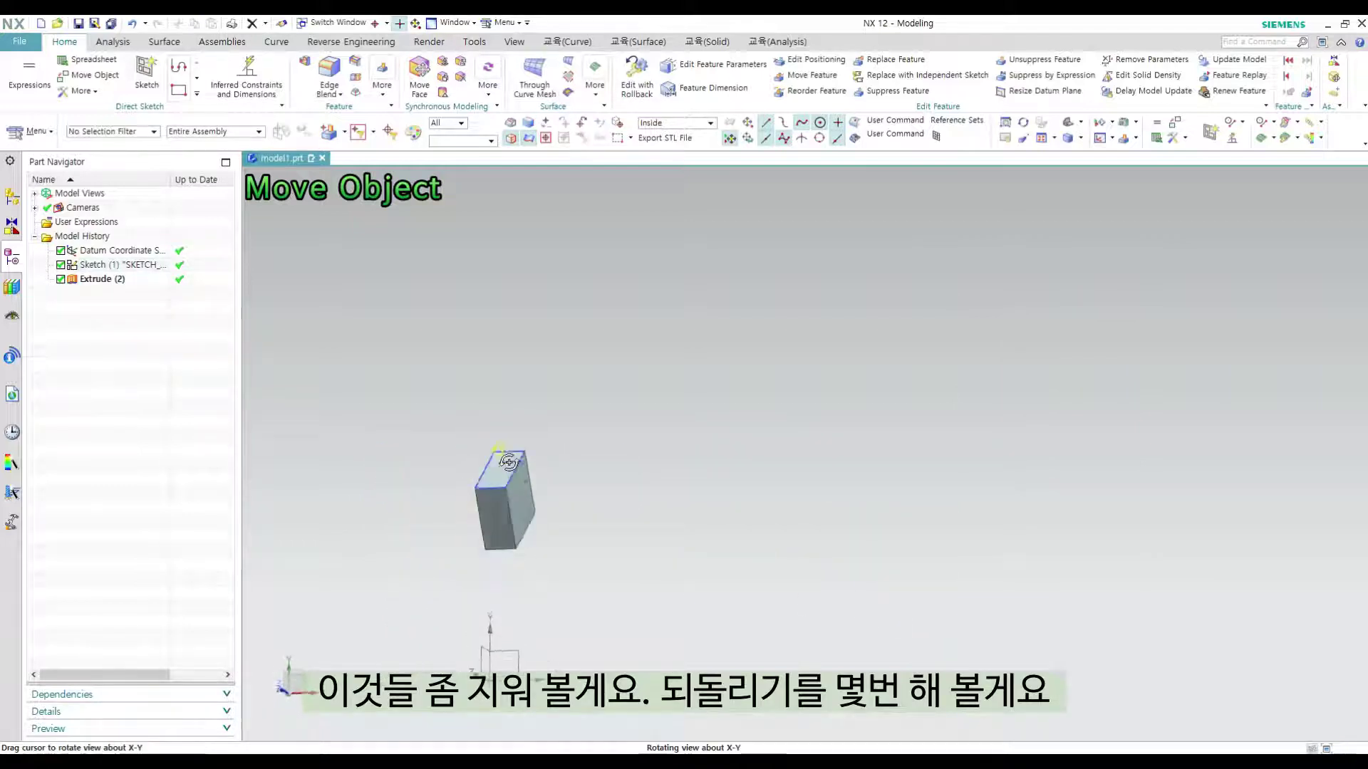
- Undo the deletion of the copies, the sketch dimension edit and the copy operation, back to the single original block
key(ctrl+z)
key(ctrl+z)
key(ctrl+z)
key(ctrl+z)
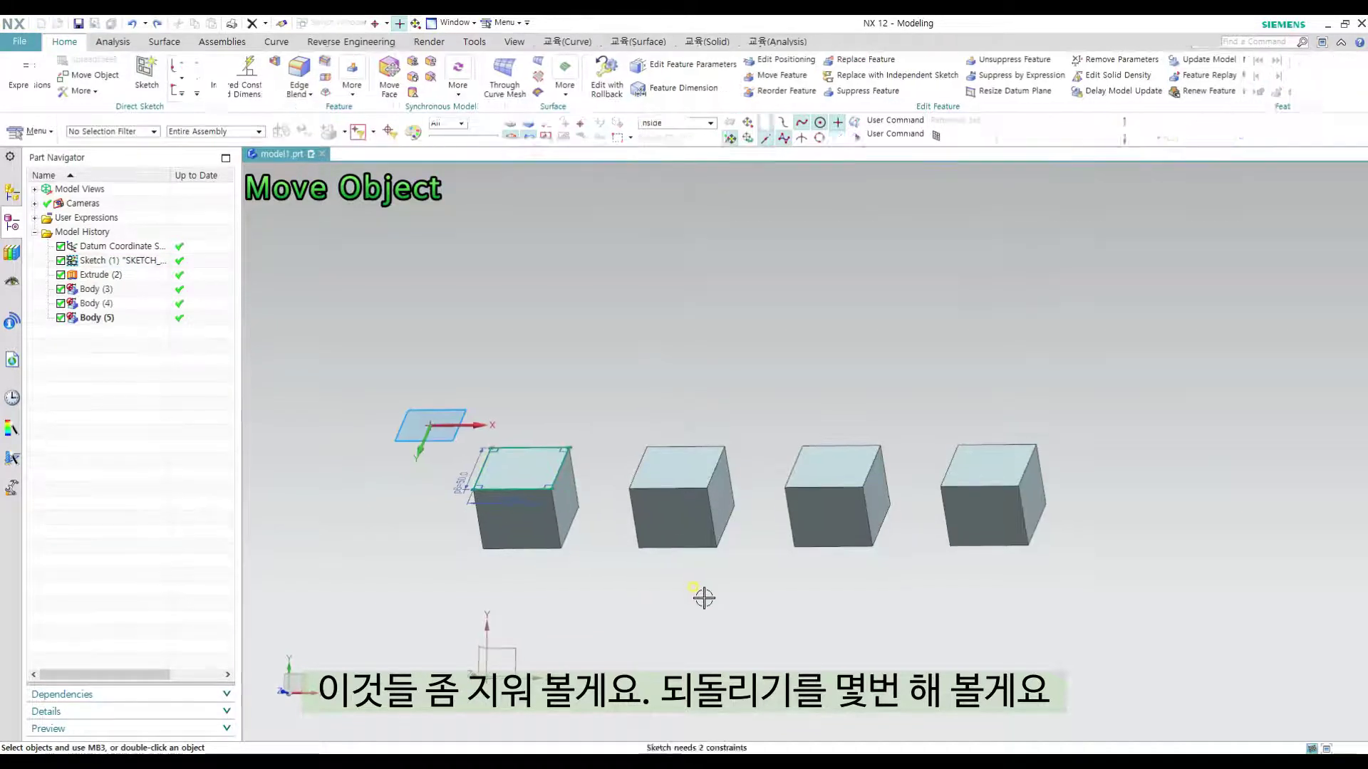
scroll(695, 601, down, 4)
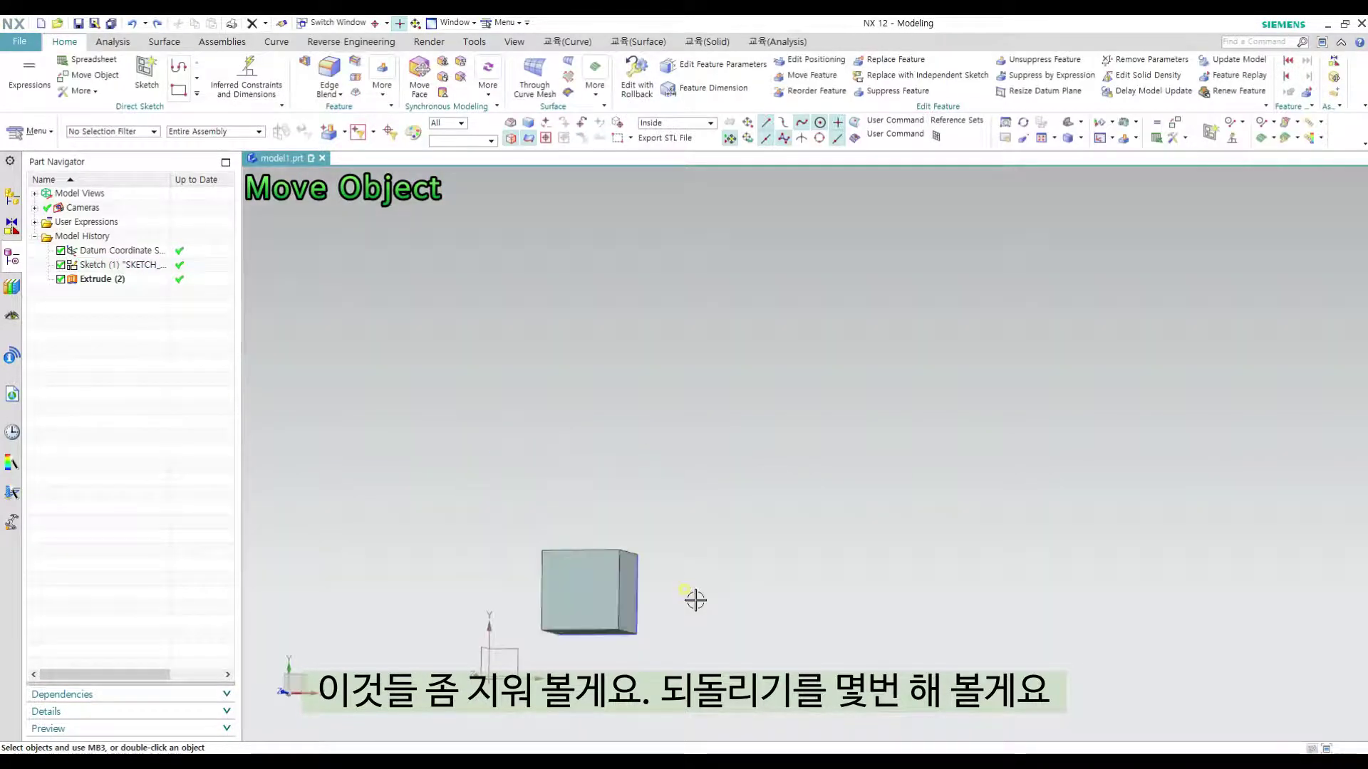
middle_drag(669, 553, 687, 511)
scroll(631, 576, up, 5)
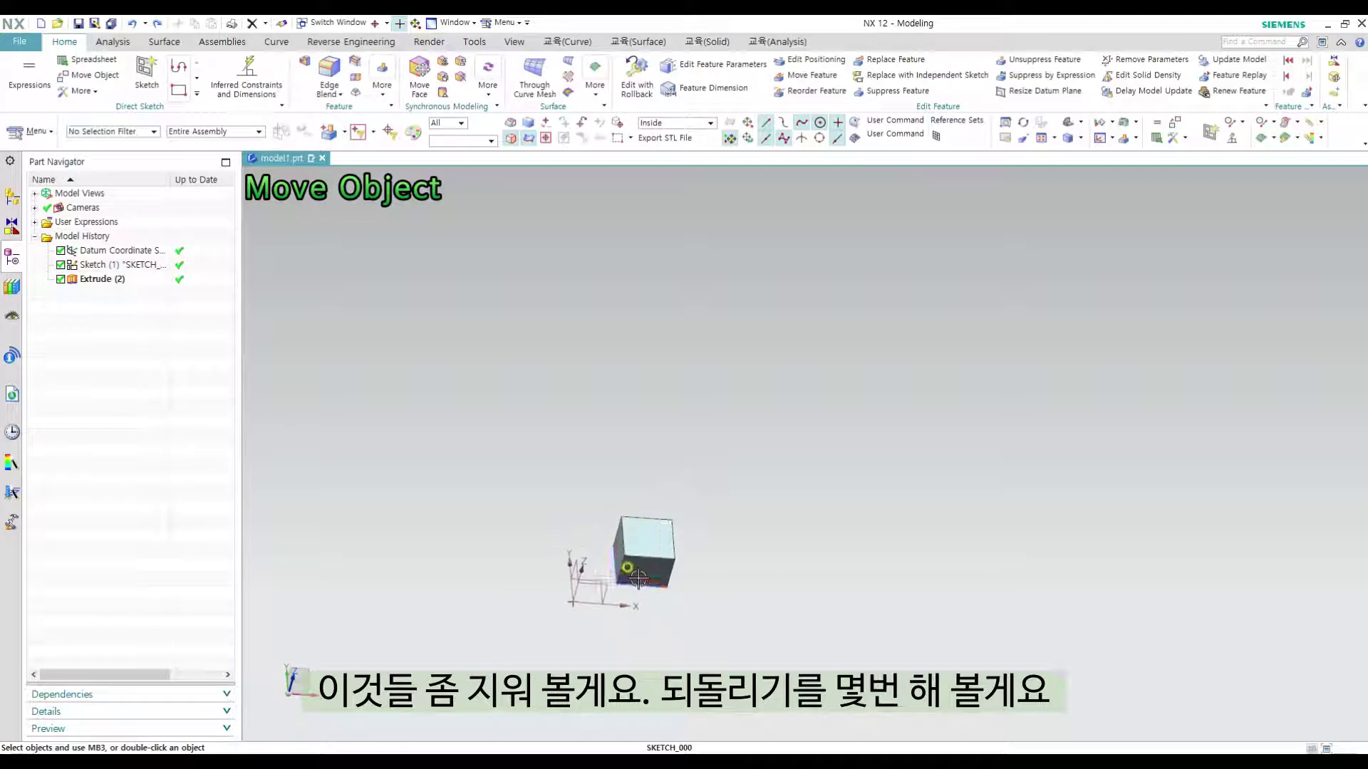
mouse_move(634, 576)
middle_down()
mouse_move(684, 543)
mouse_move(651, 534)
middle_up()
- Start Move Object on the block and preview an Angle motion of 45° about the datum Z axis
key(ctrl+t)
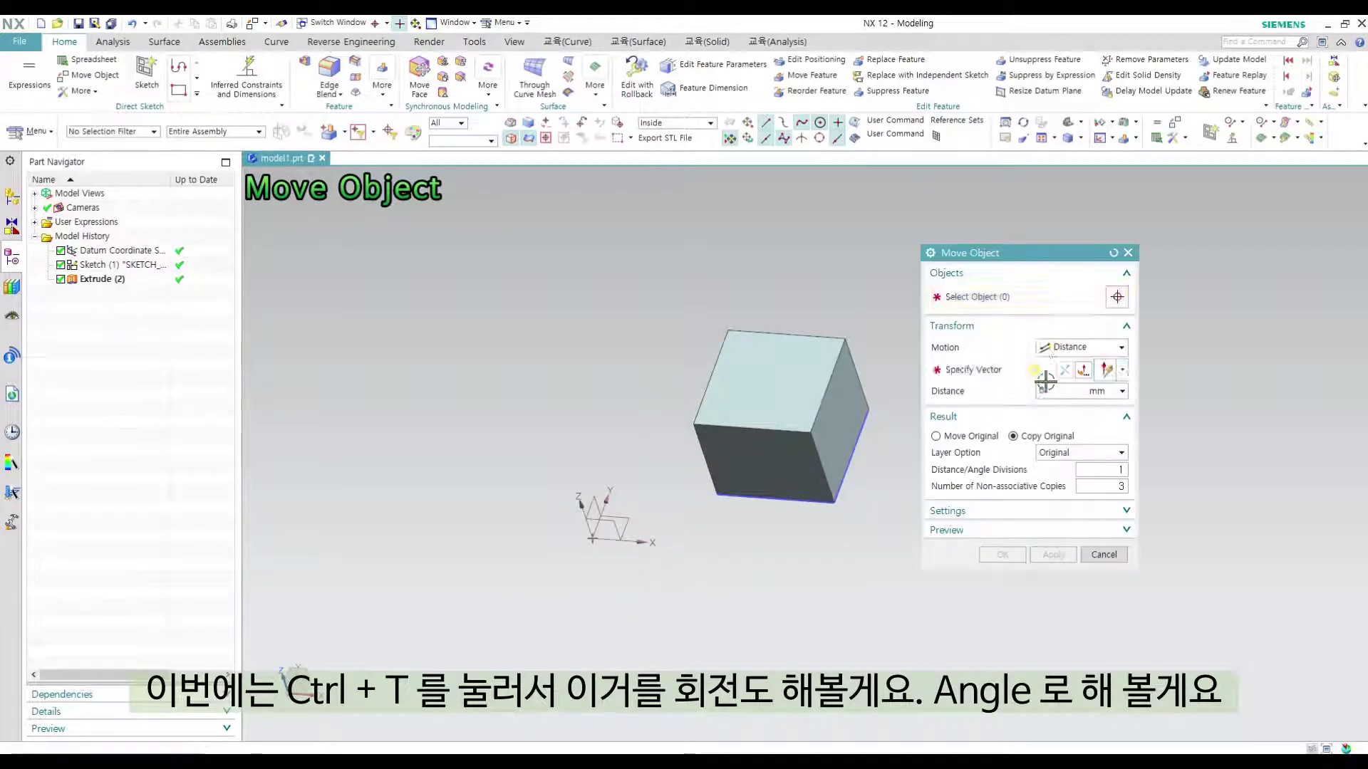
click(766, 376)
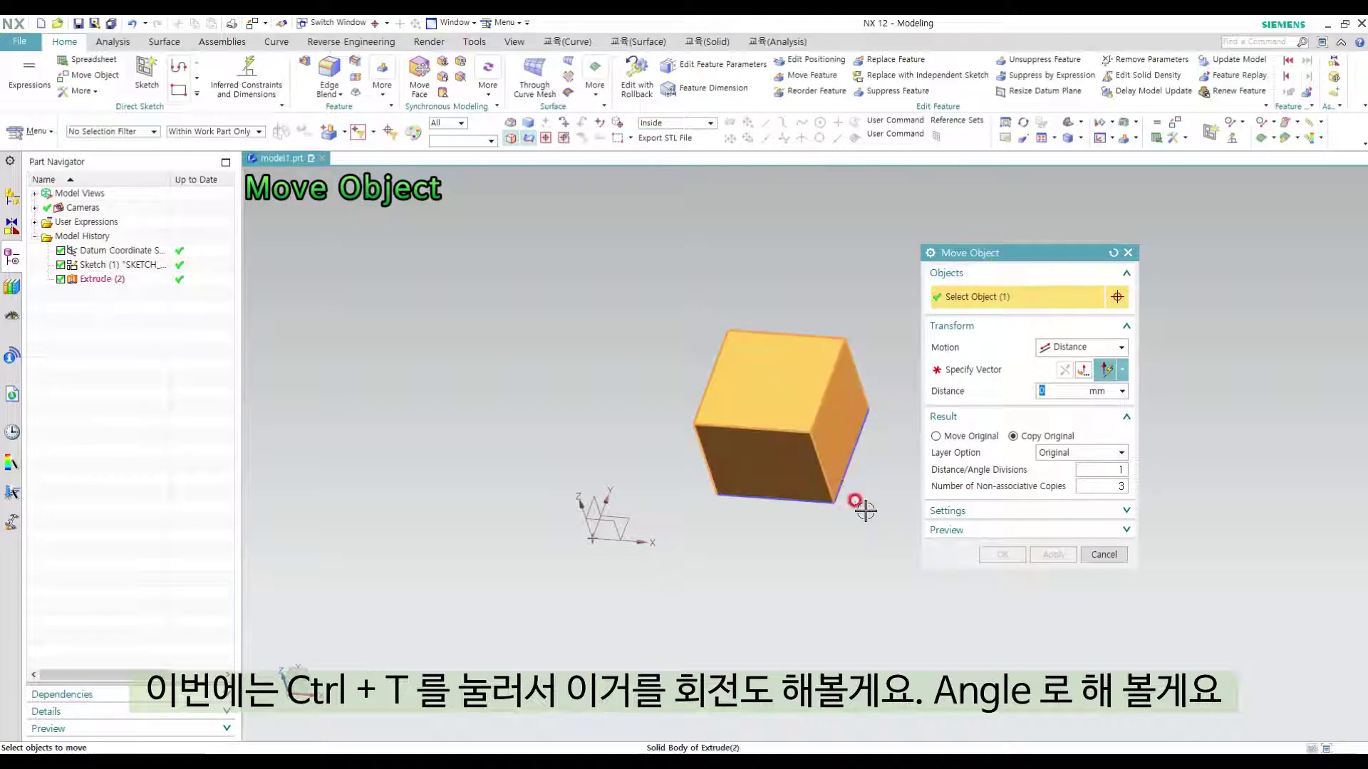
click(1074, 348)
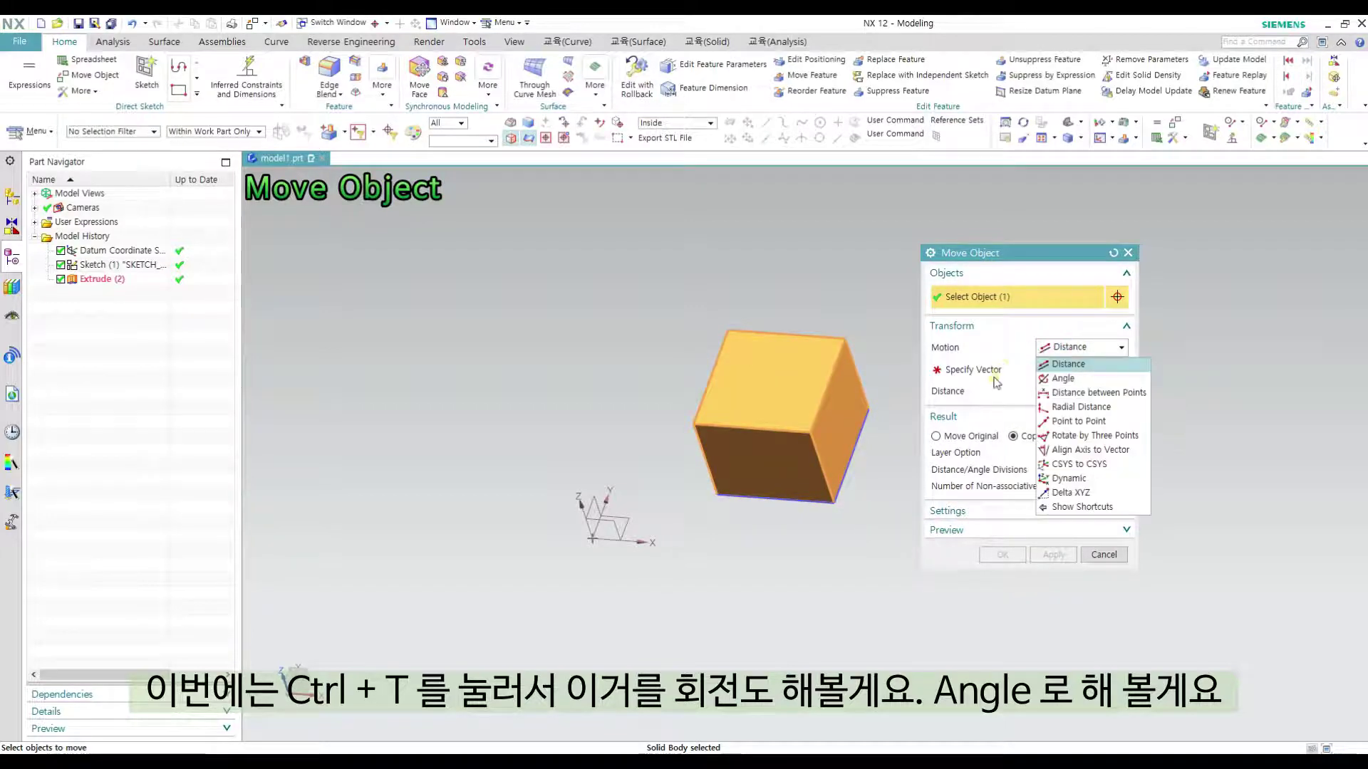
click(1063, 378)
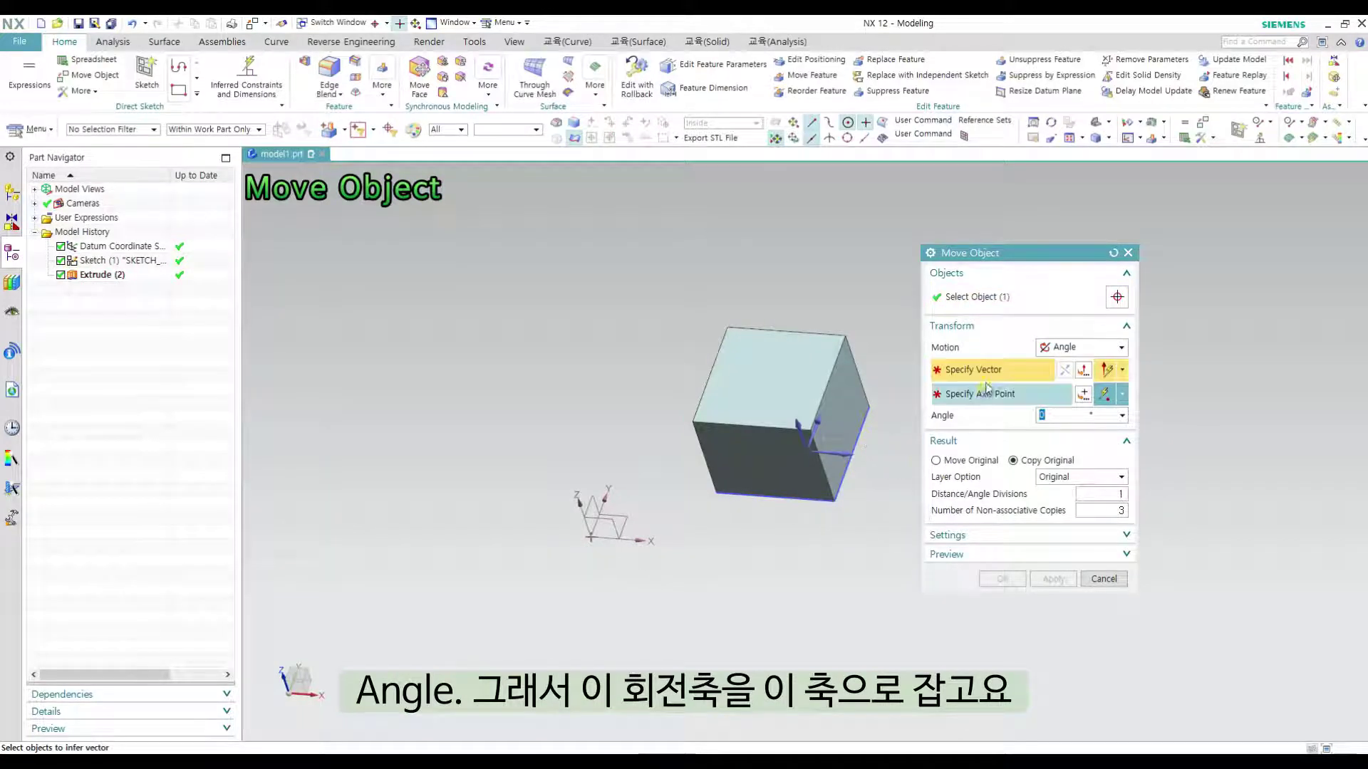
click(586, 501)
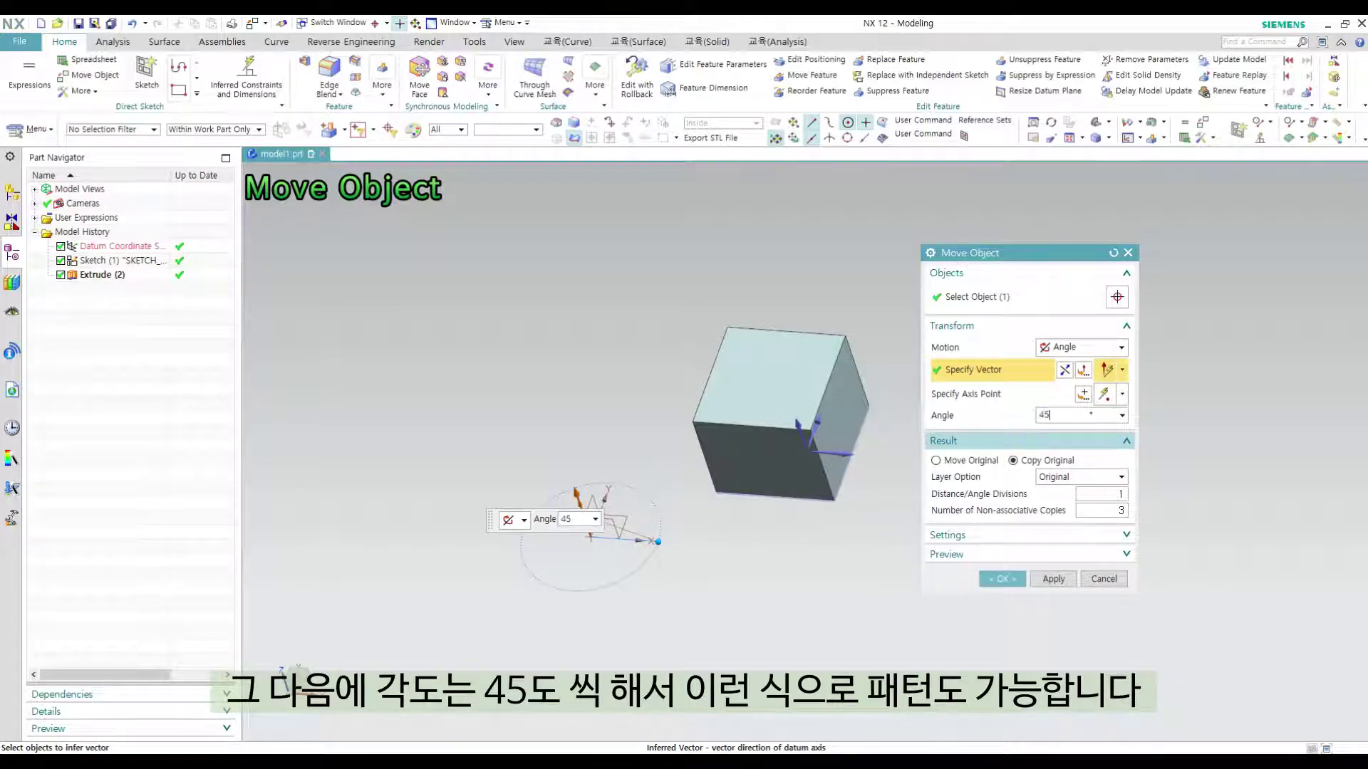
key(Return)
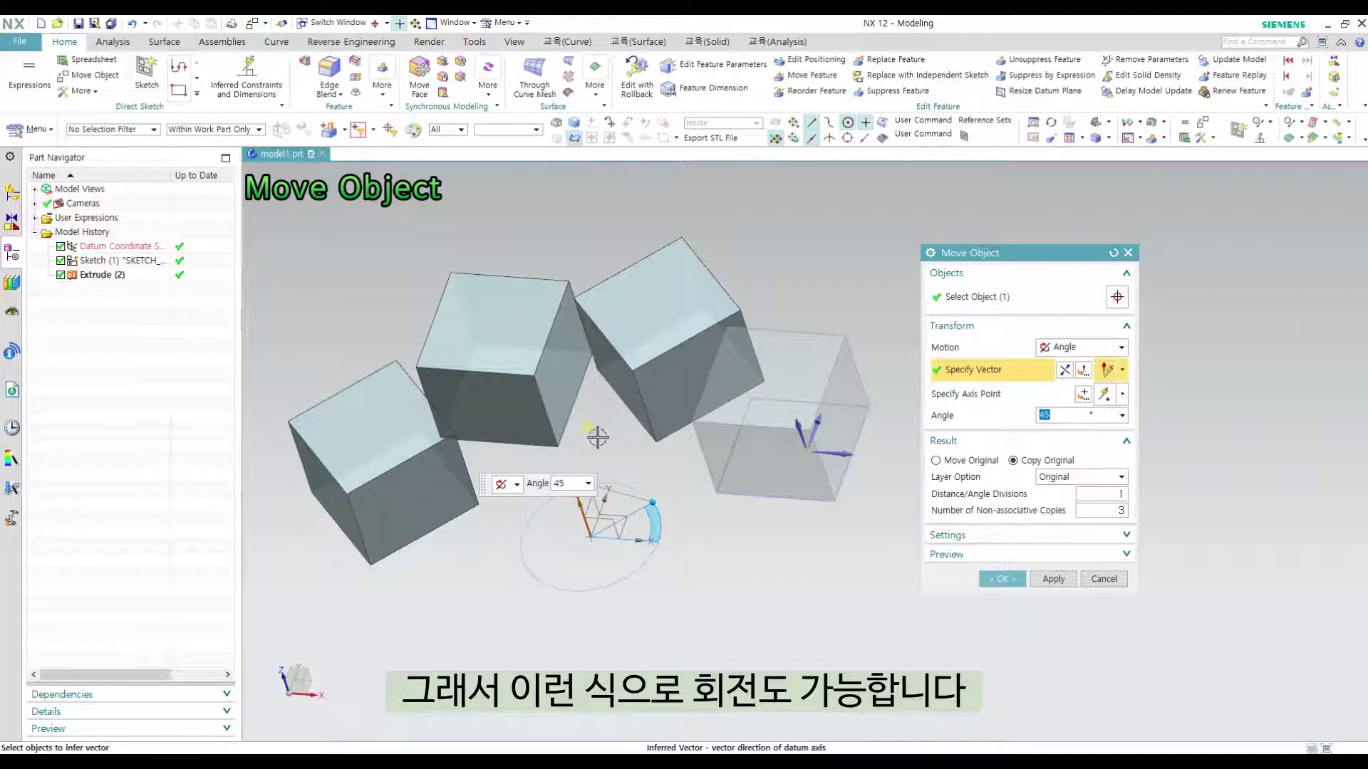
key(ctrl+alt+t)
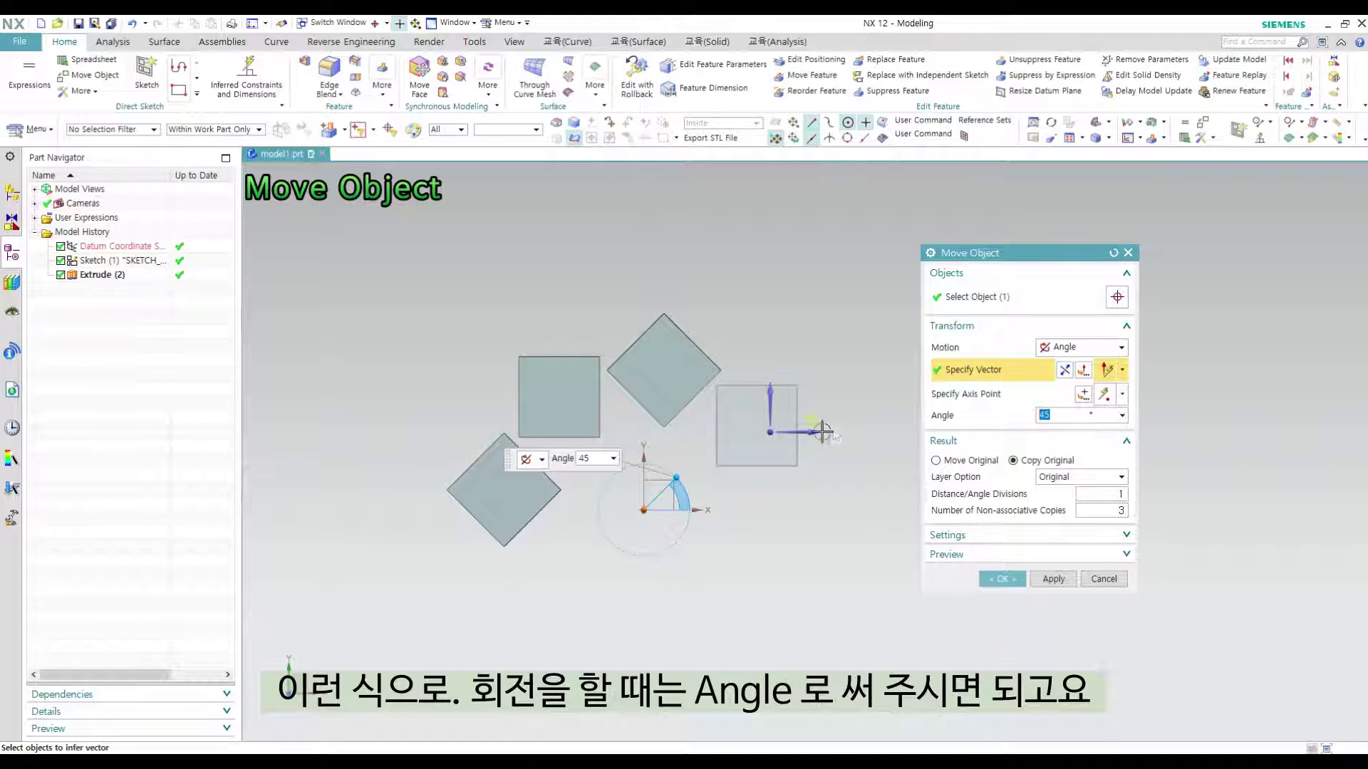
- Switch the motion to Point to Point, from the block's bottom corner nearest the datum to the datum origin
click(1073, 349)
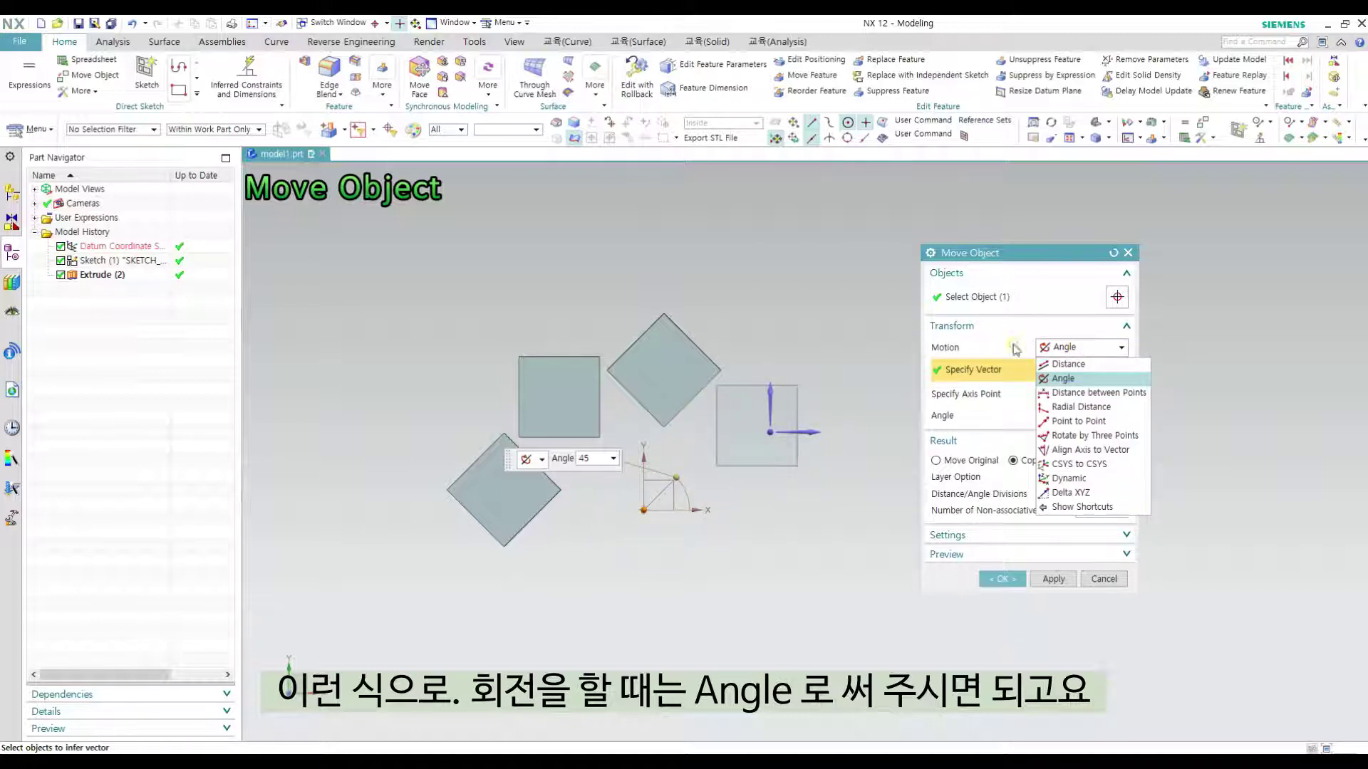
click(1103, 424)
scroll(797, 459, up, 2)
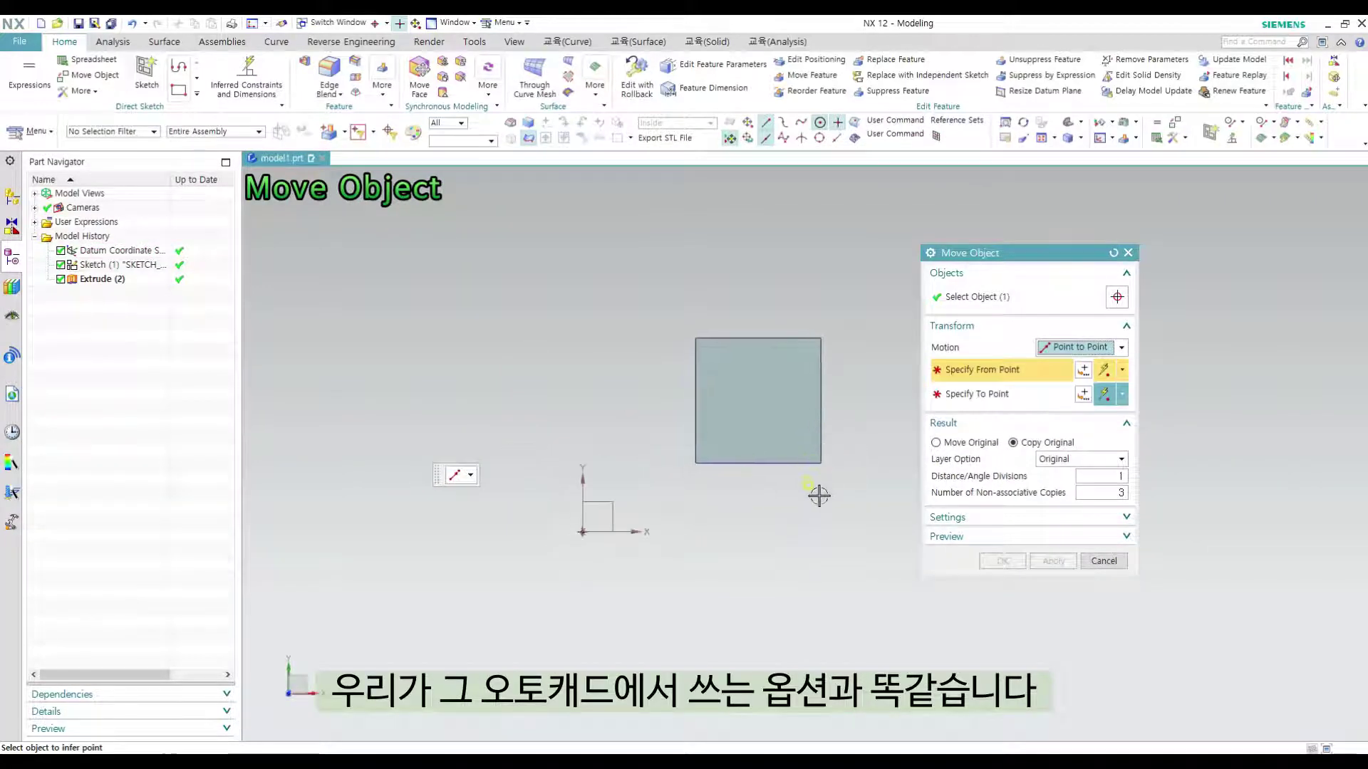
middle_drag(819, 492, 834, 421)
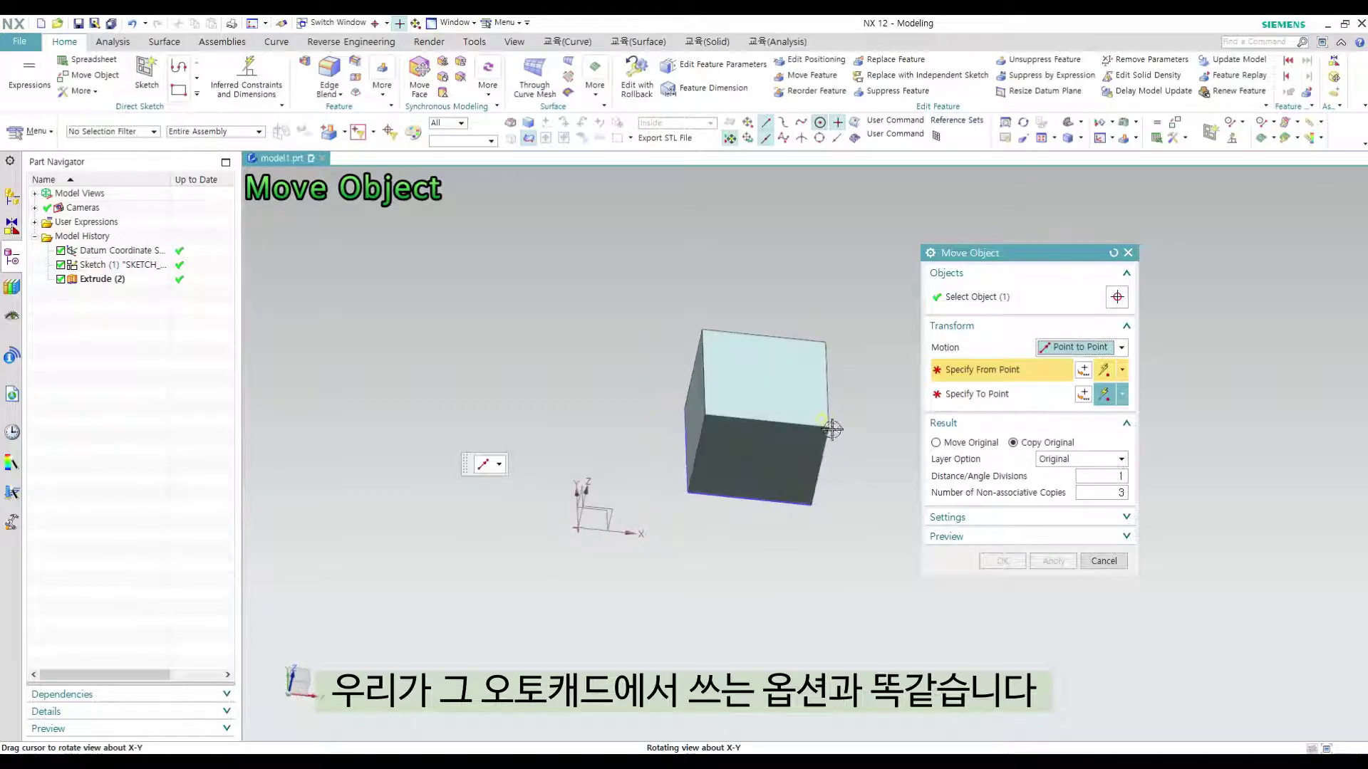
click(983, 296)
middle_click(746, 363)
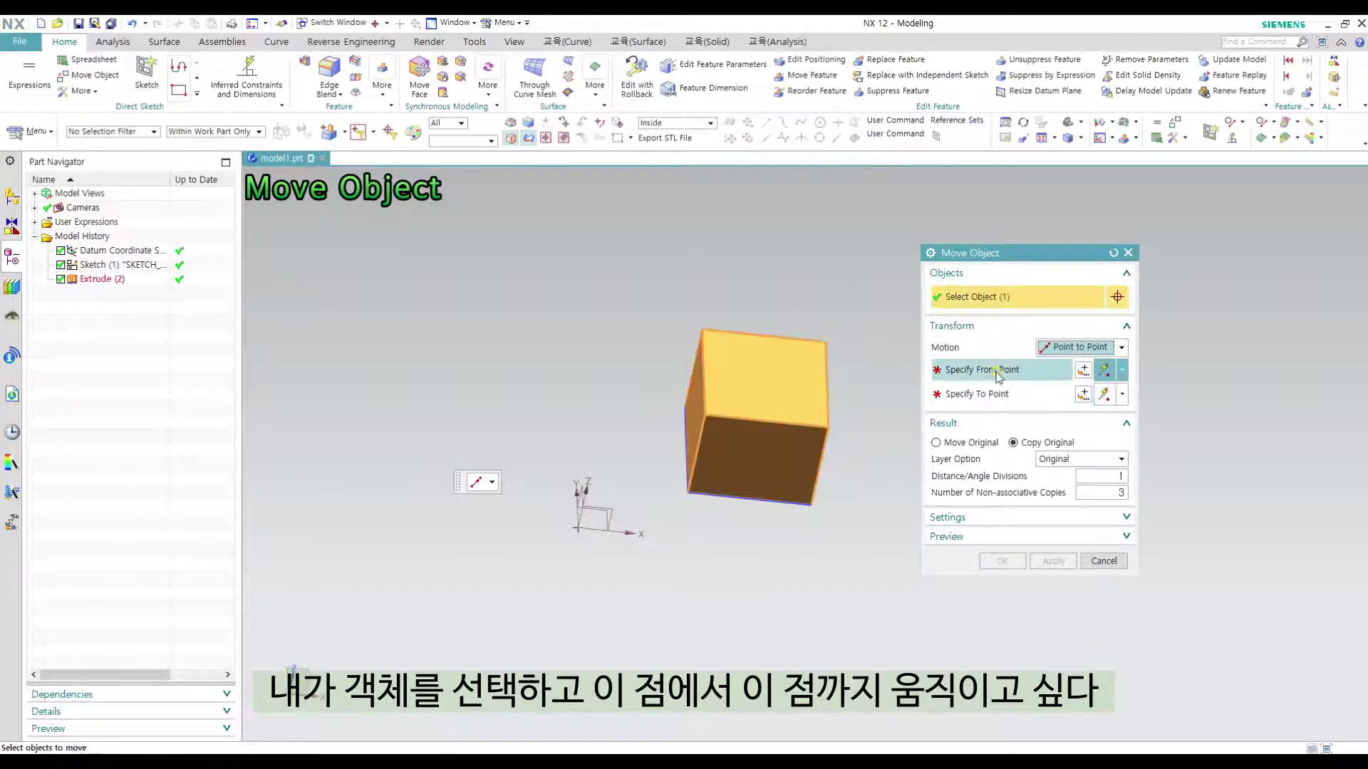
click(688, 491)
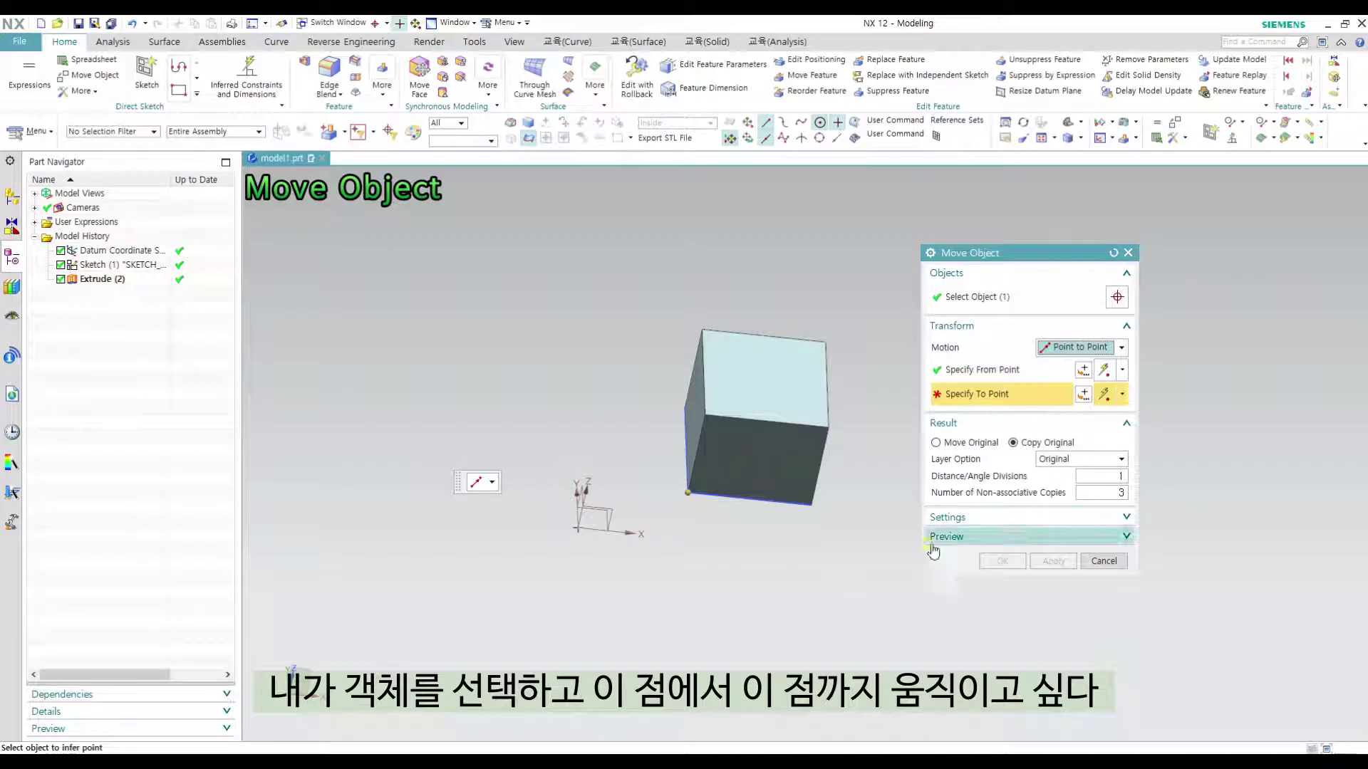
click(577, 528)
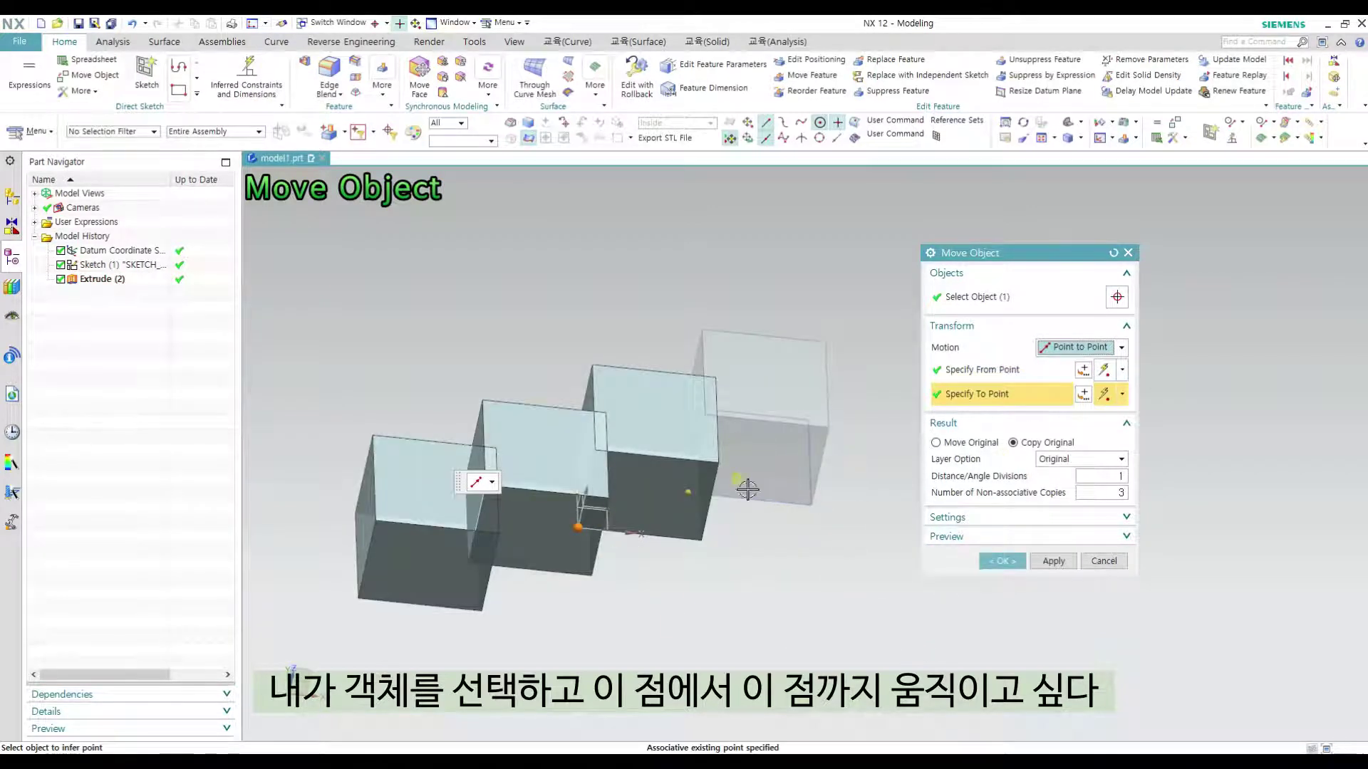
- Set the result to Move Original, with the datum origin as target point, and accept the block's move
click(951, 443)
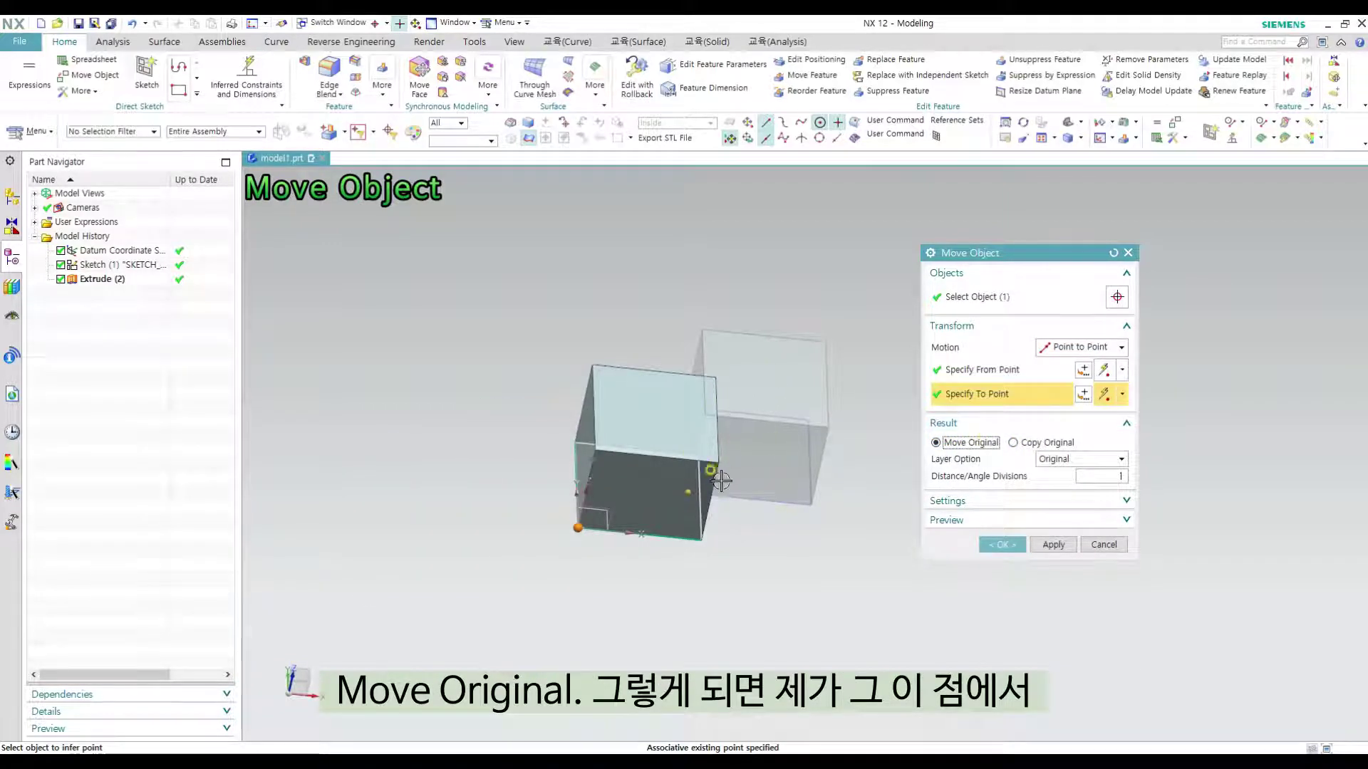
scroll(680, 488, up, 4)
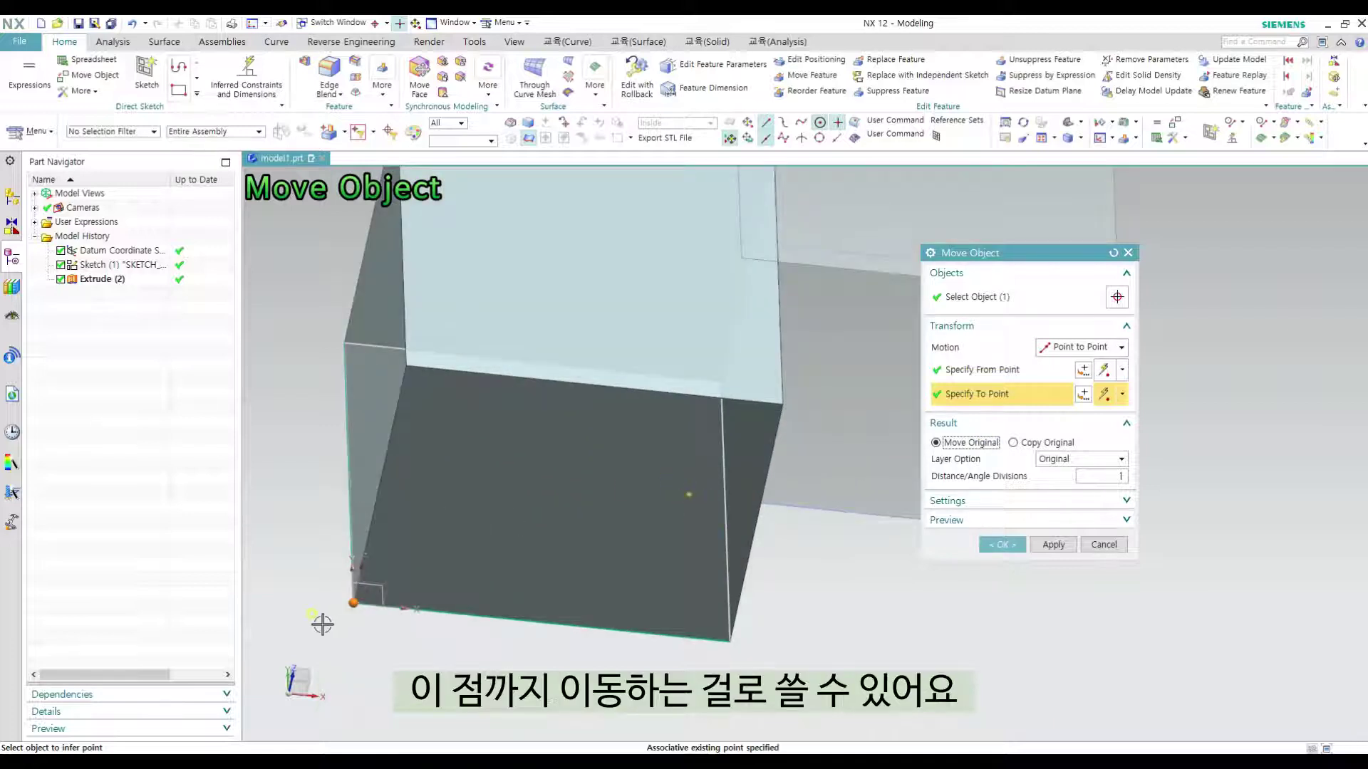
click(355, 602)
scroll(855, 491, down, 4)
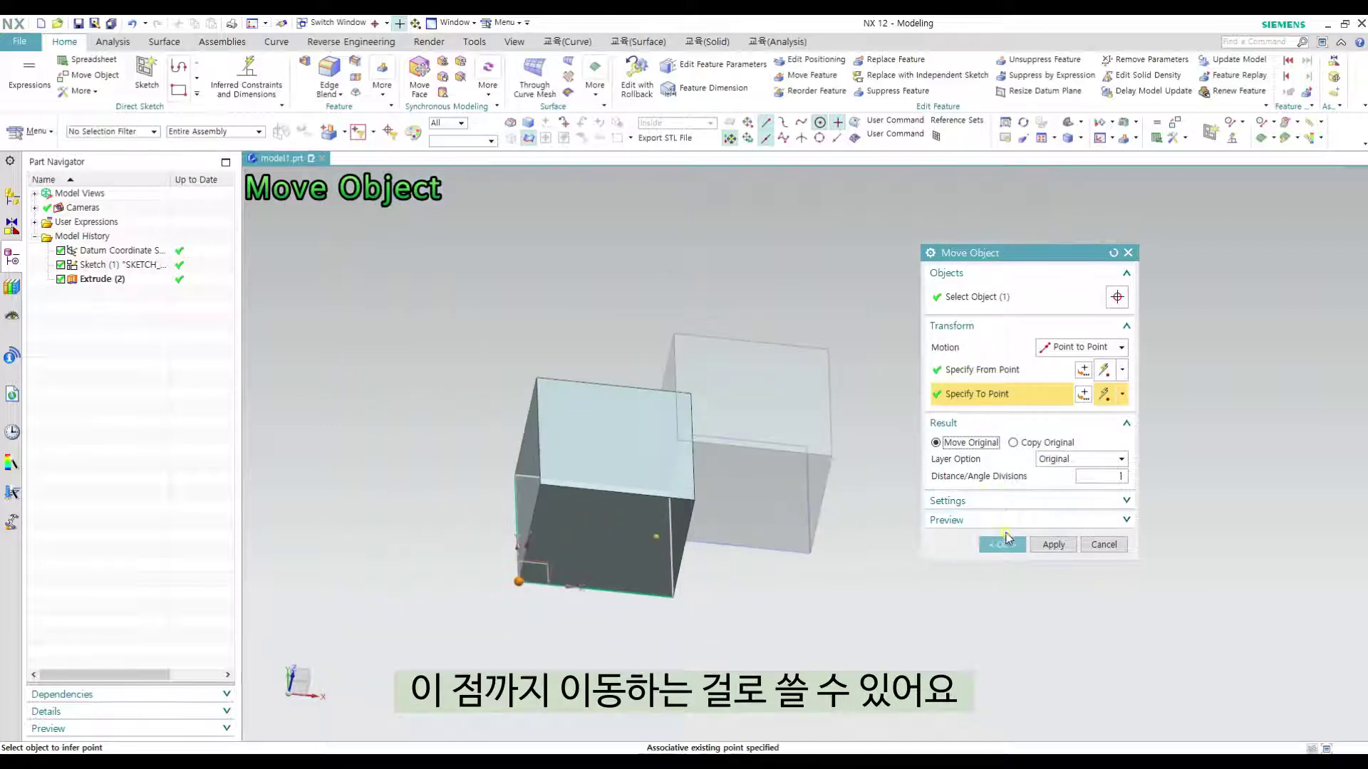
click(1003, 544)
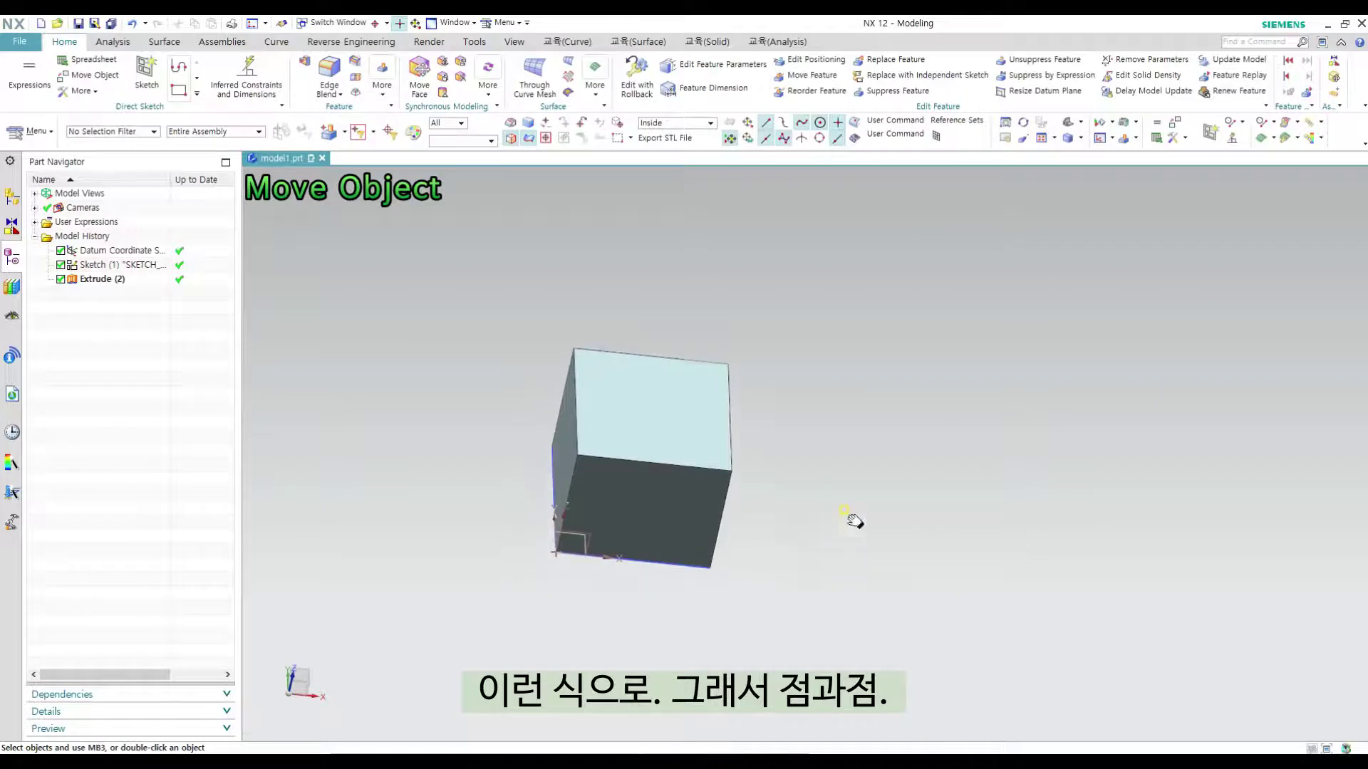
mouse_move(854, 520)
middle_down()
mouse_move(809, 482)
mouse_move(853, 530)
middle_up()
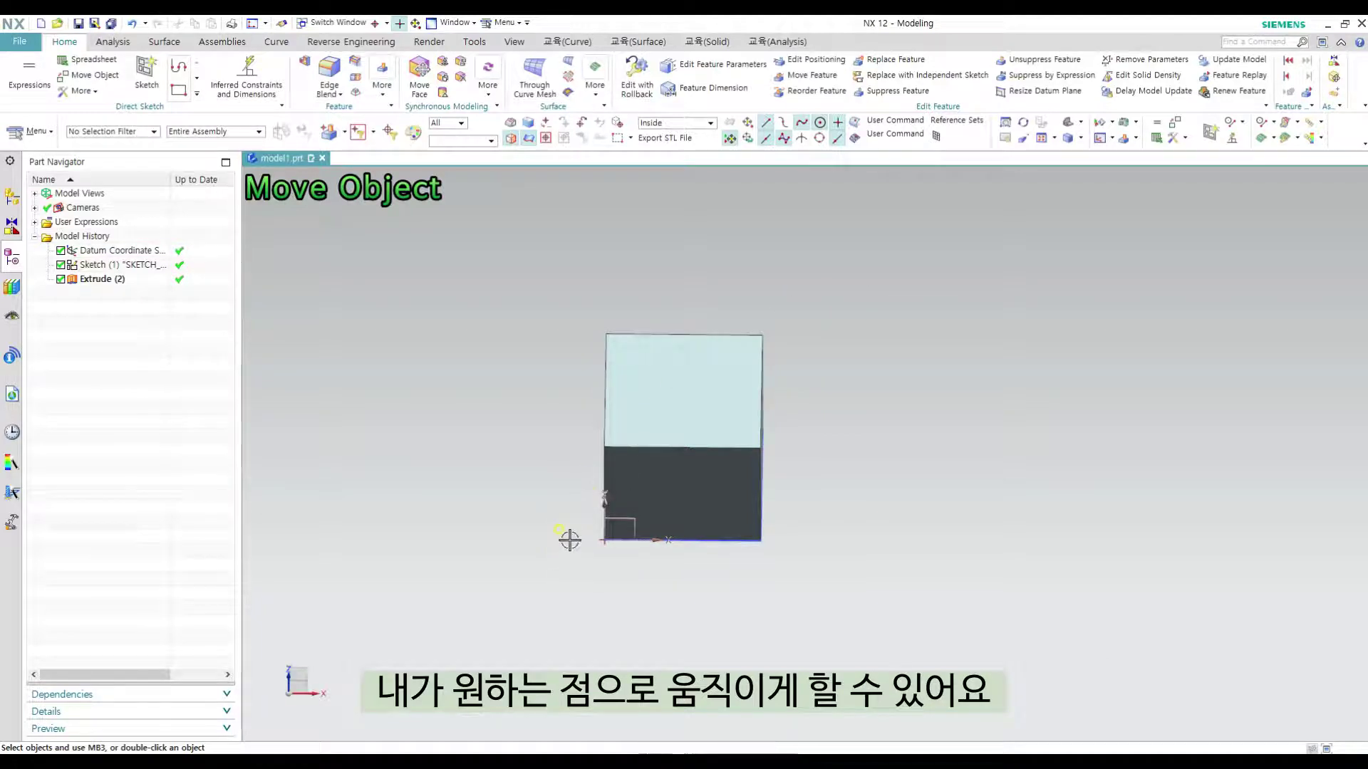
middle_drag(569, 539, 698, 521)
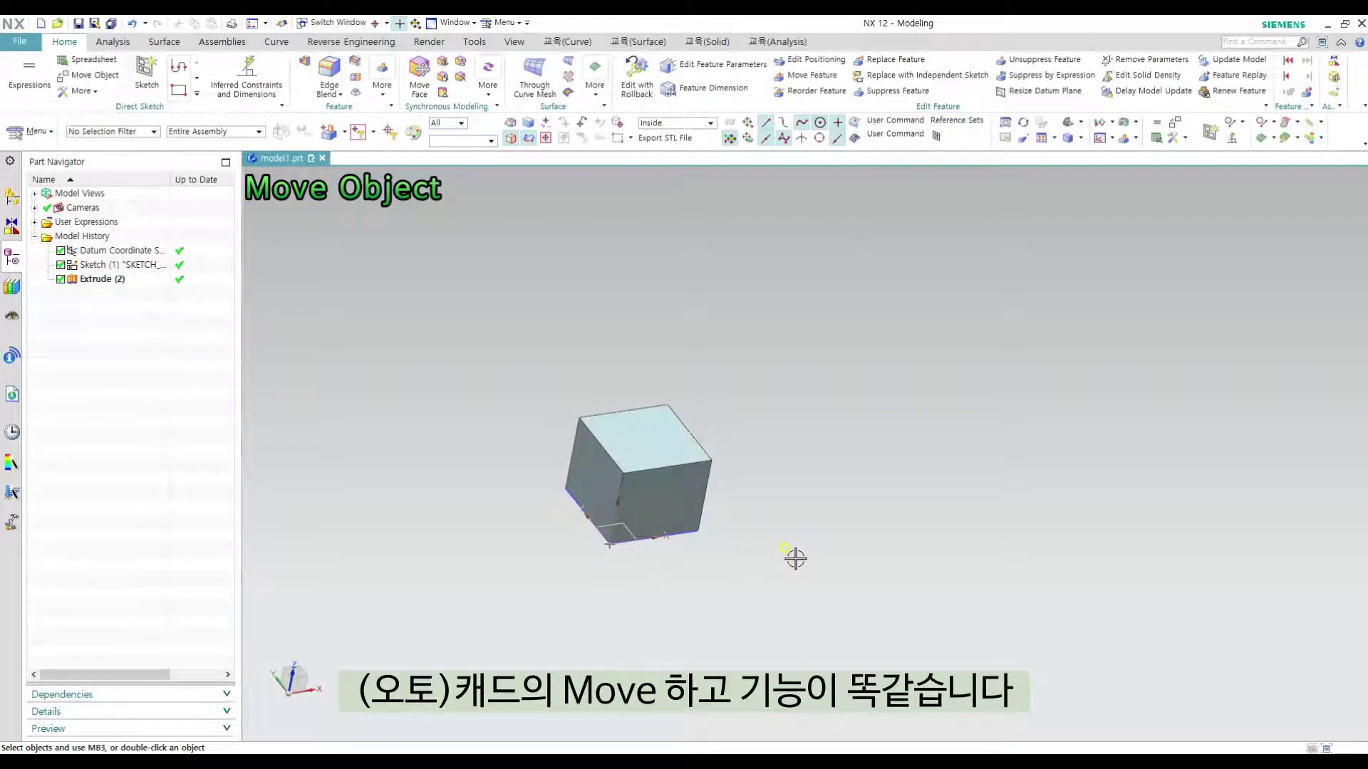
scroll(741, 536, up, 5)
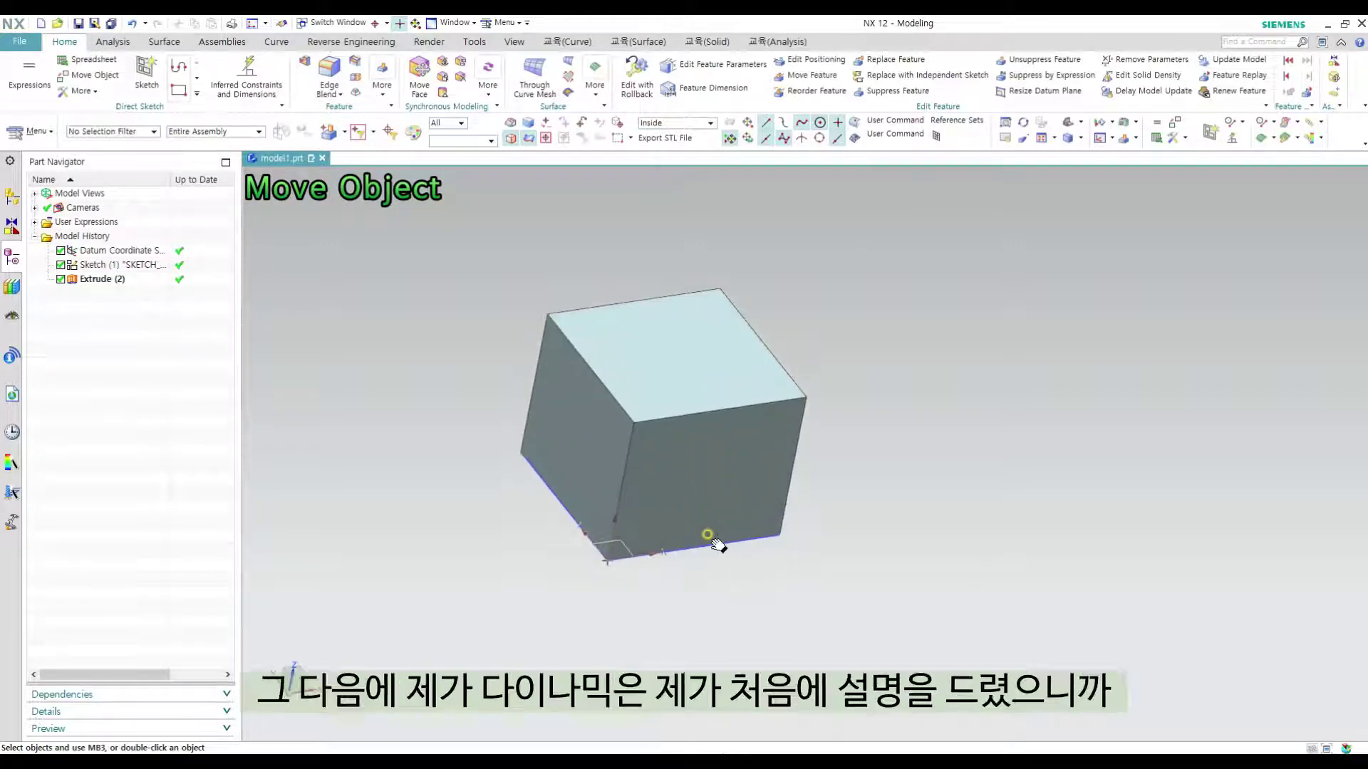
key(ctrl+t)
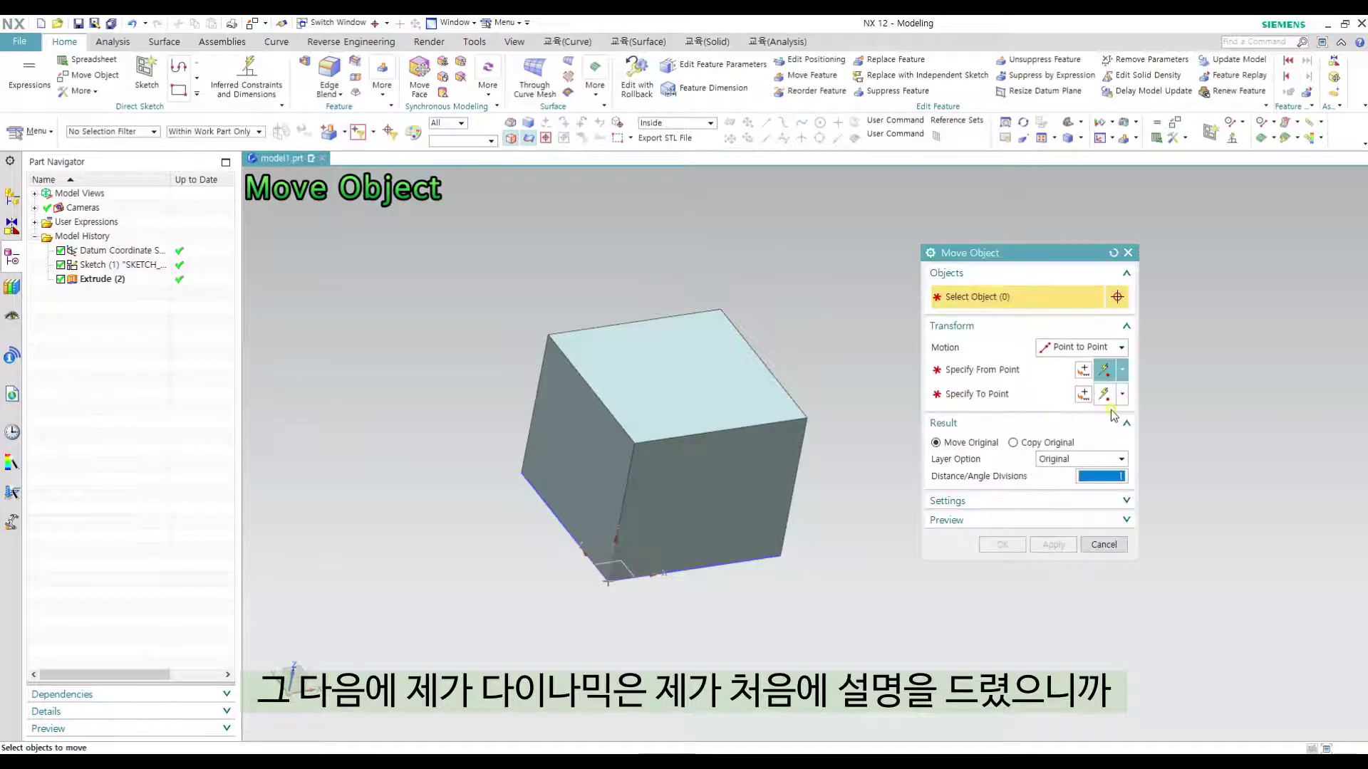
click(1081, 347)
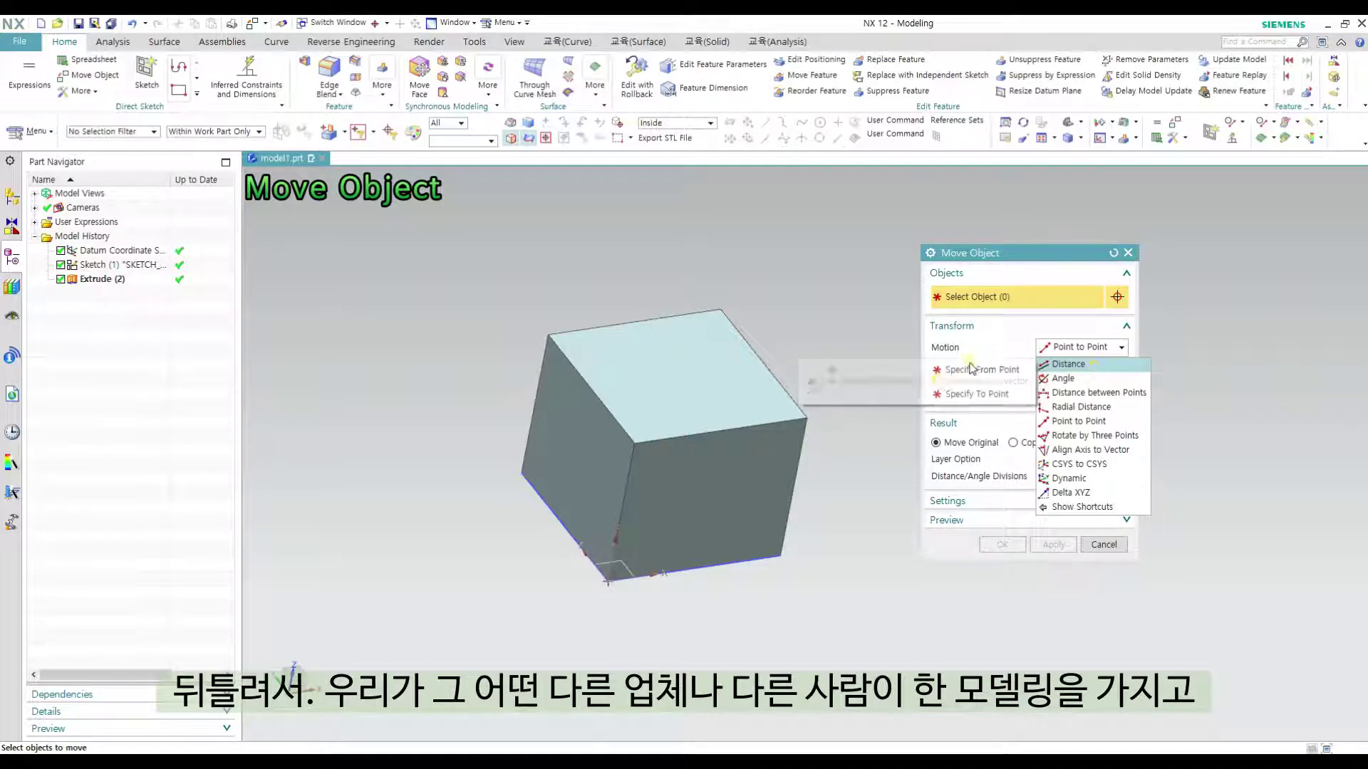
click(1069, 364)
key(Escape)
- Examine the moved block and its position at the datum from the front and from several tilted views
middle_drag(874, 360, 818, 405)
key(F8)
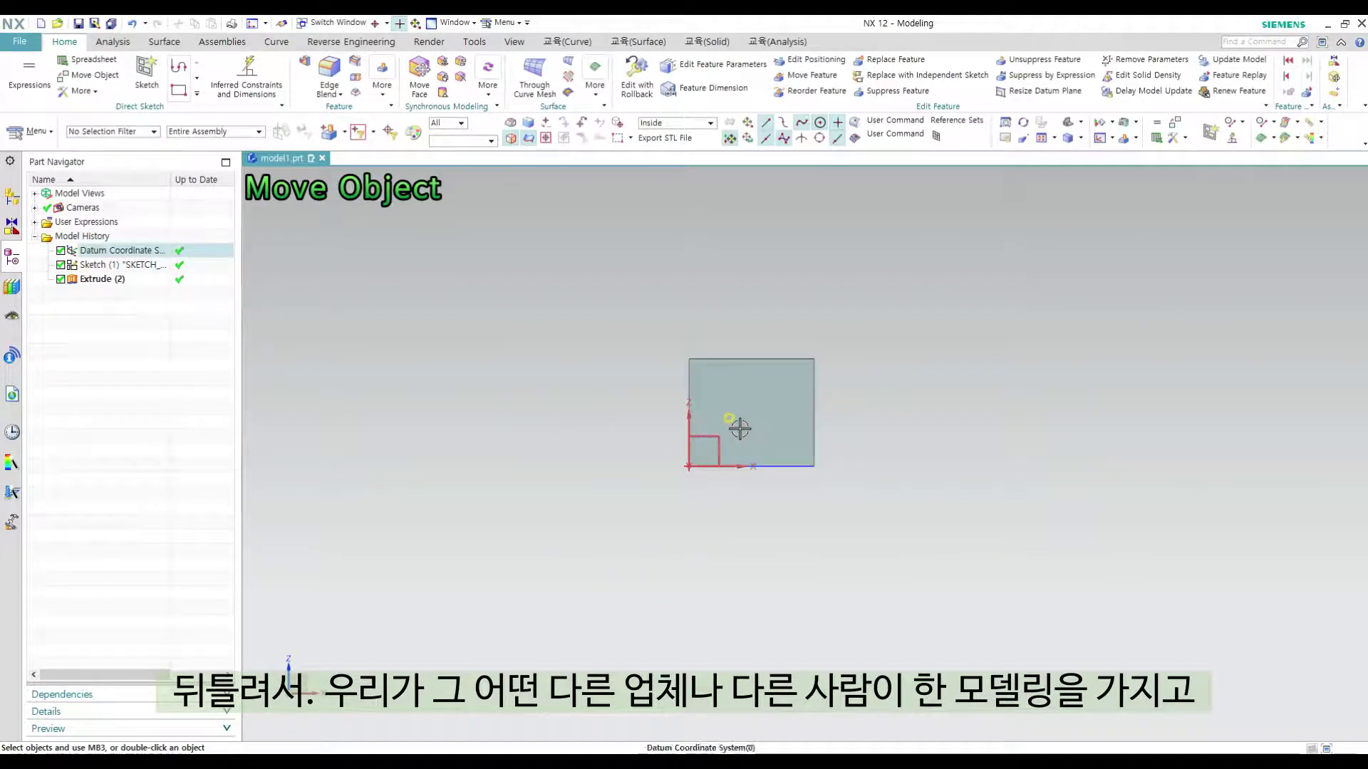
scroll(769, 424, up, 2)
shift+middle_drag(882, 442, 904, 465)
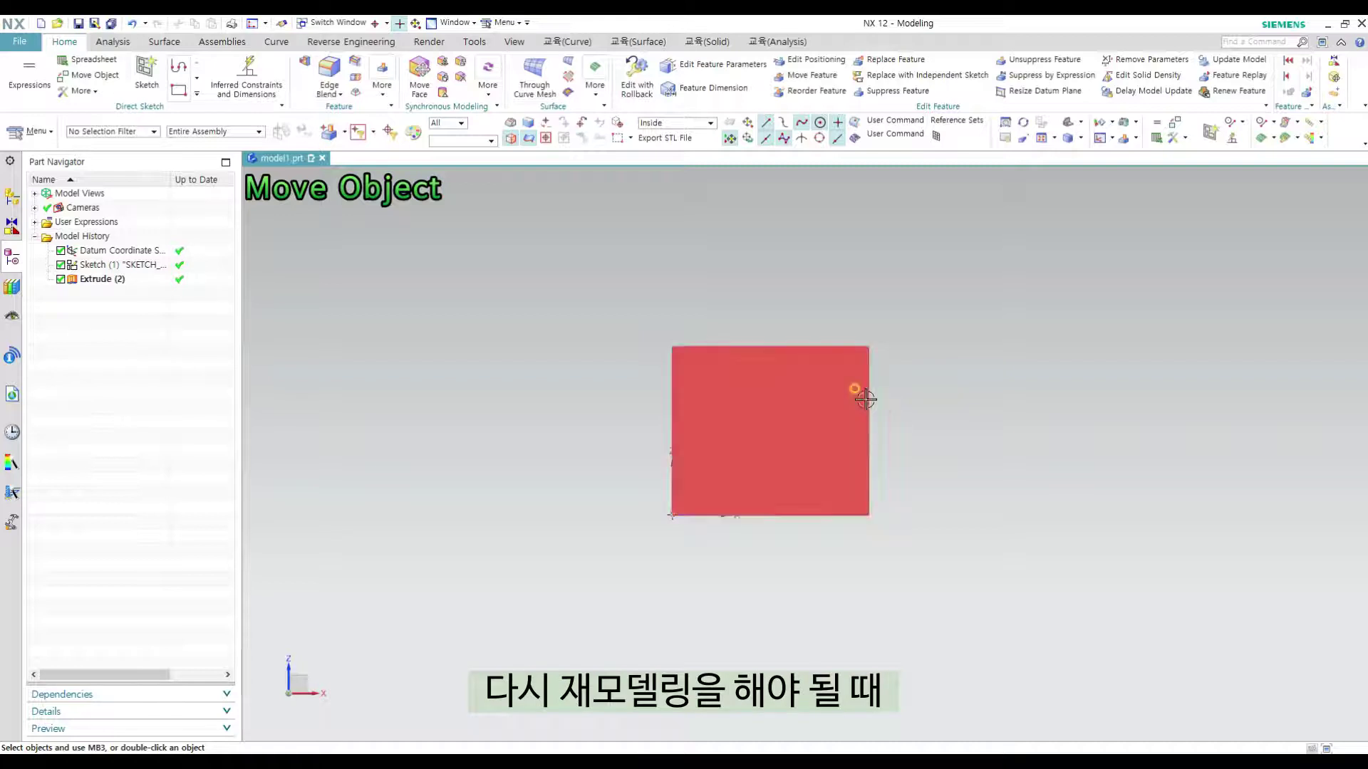
shift+middle_drag(895, 425, 821, 307)
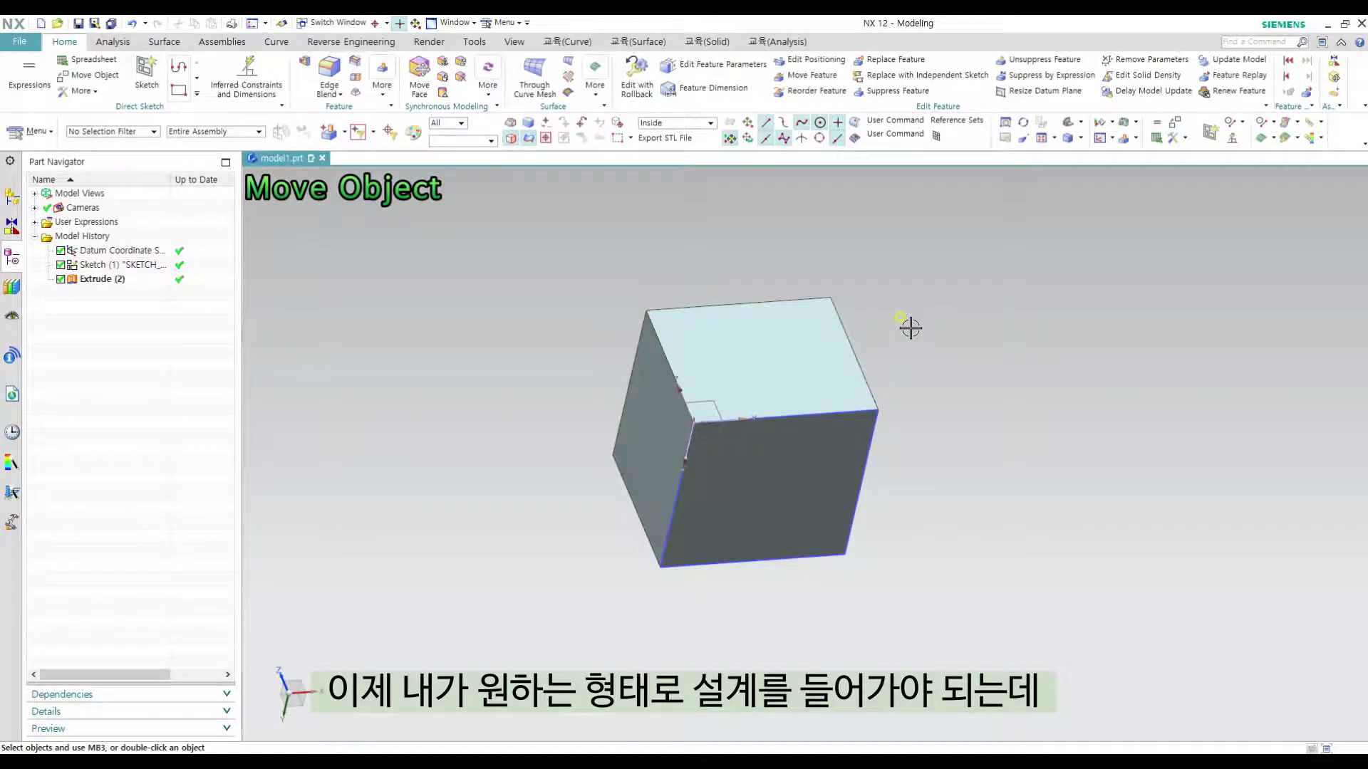
middle_drag(927, 327, 819, 406)
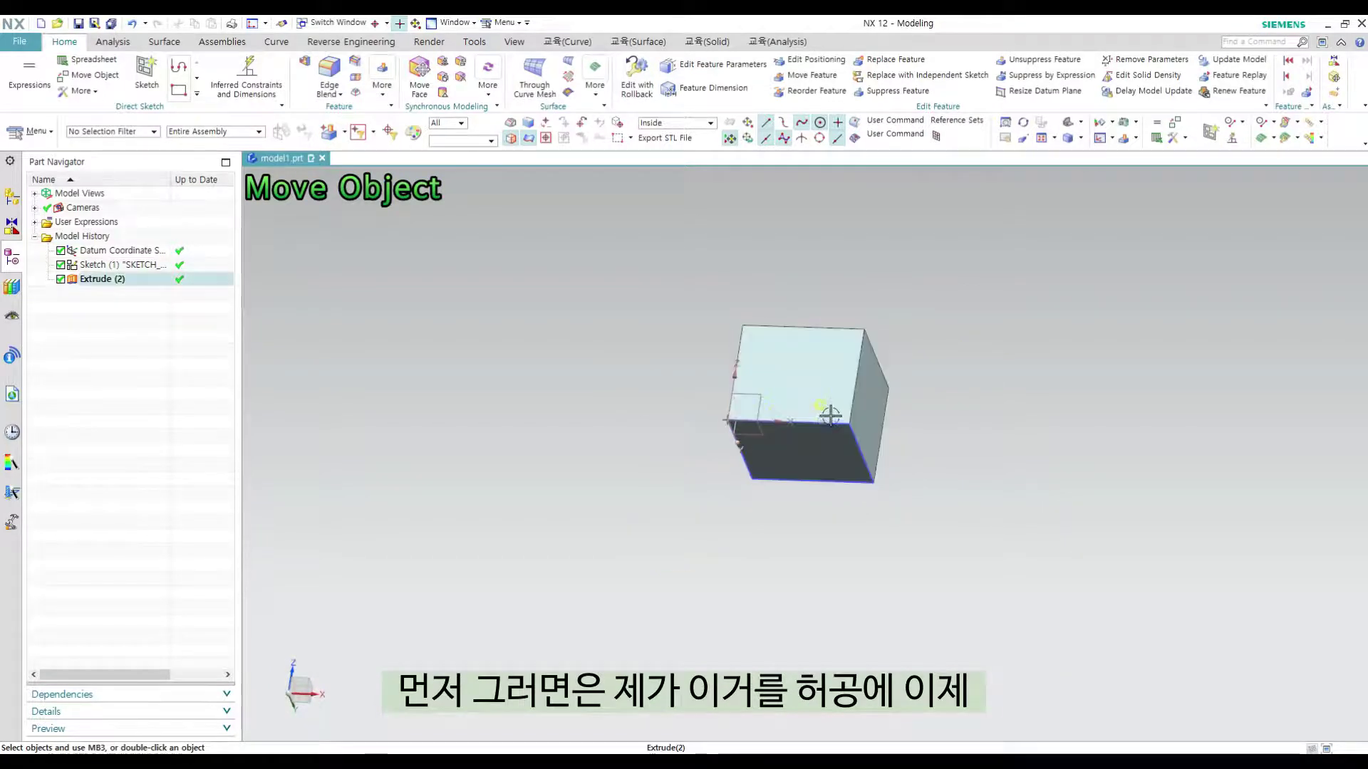
shift+middle_drag(907, 379, 838, 419)
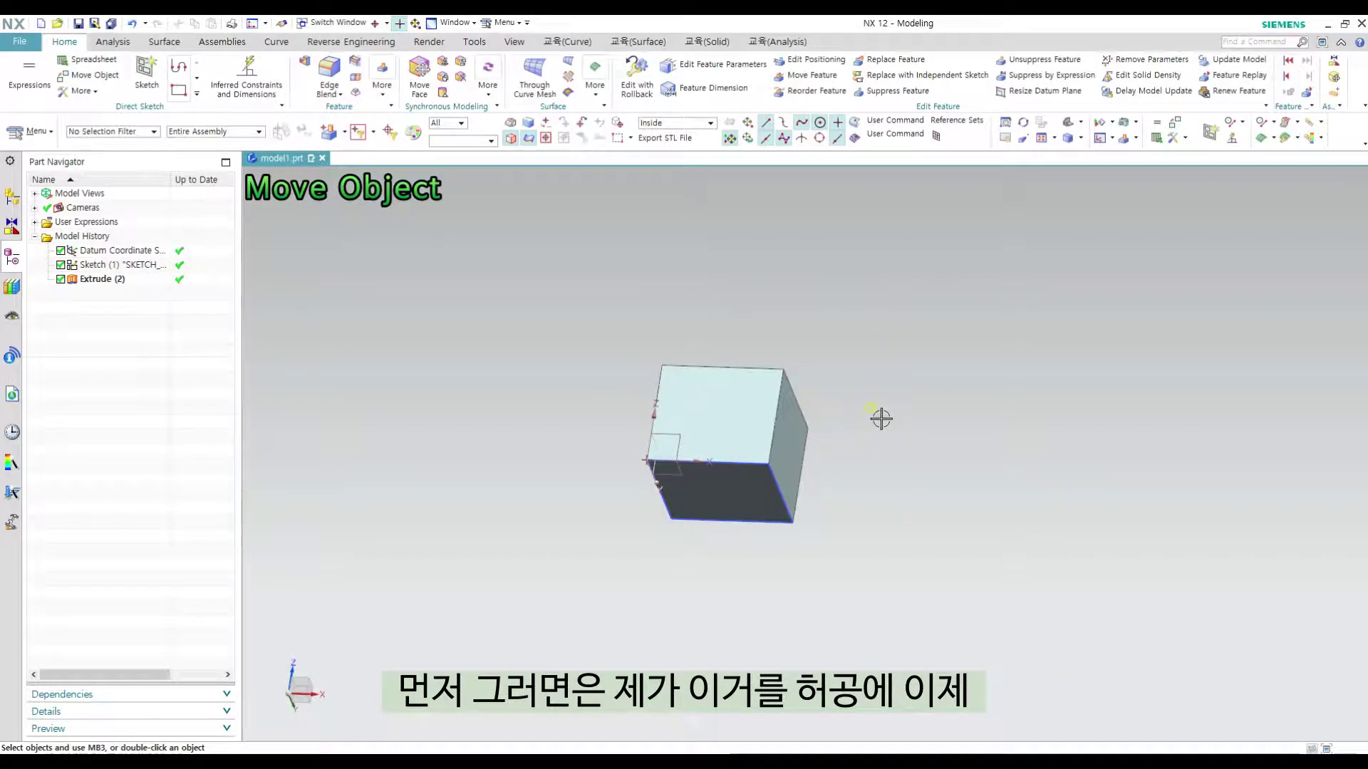
key(ctrl+t)
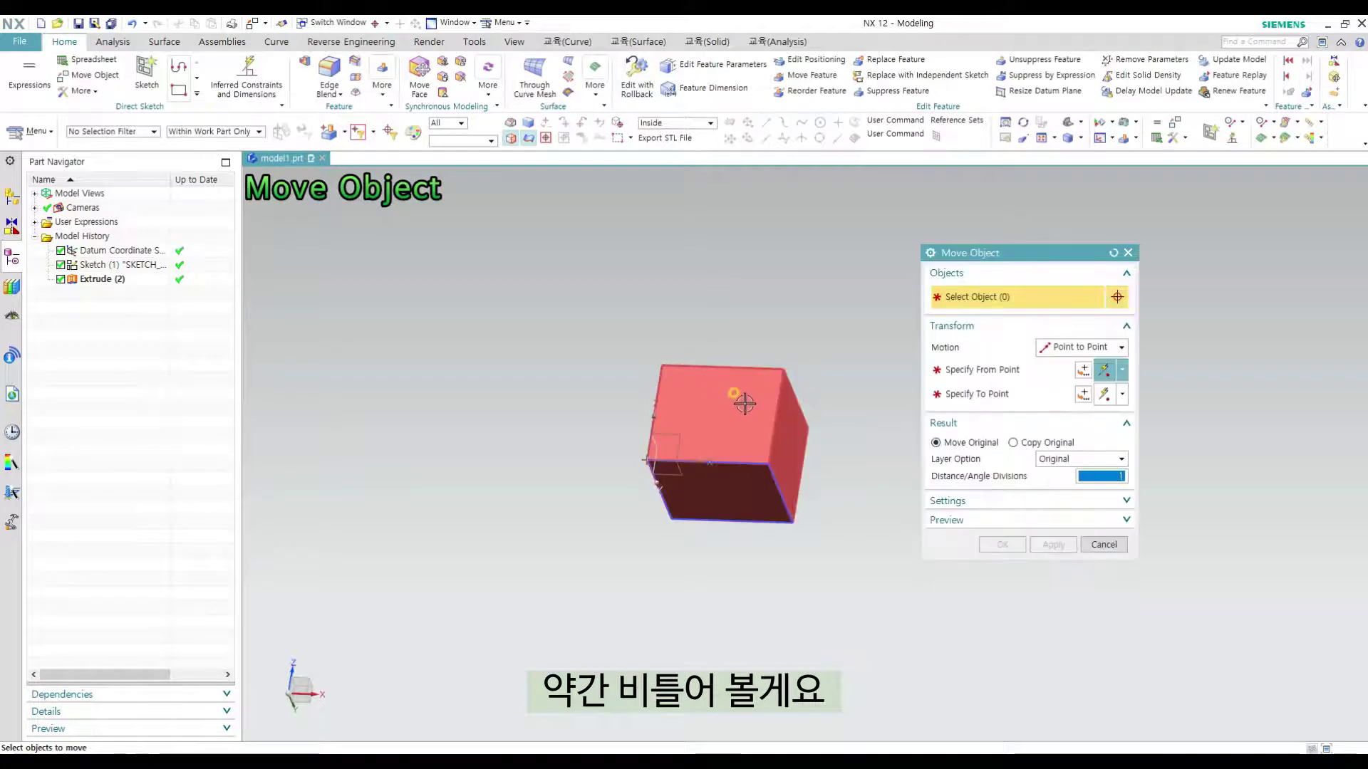
click(742, 396)
key(Escape)
click(784, 427)
key(Escape)
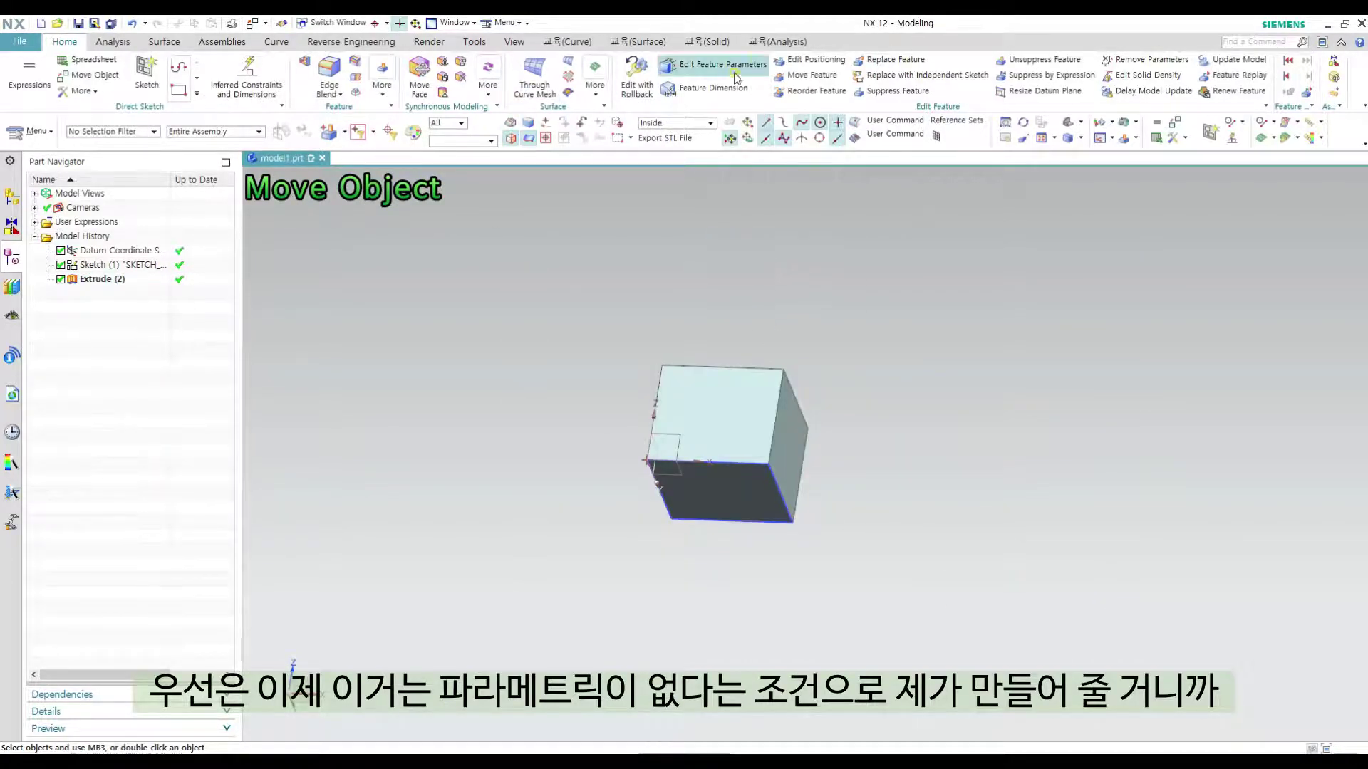
- Remove the parameters from the extruded block so it becomes an independent body
click(708, 42)
click(411, 83)
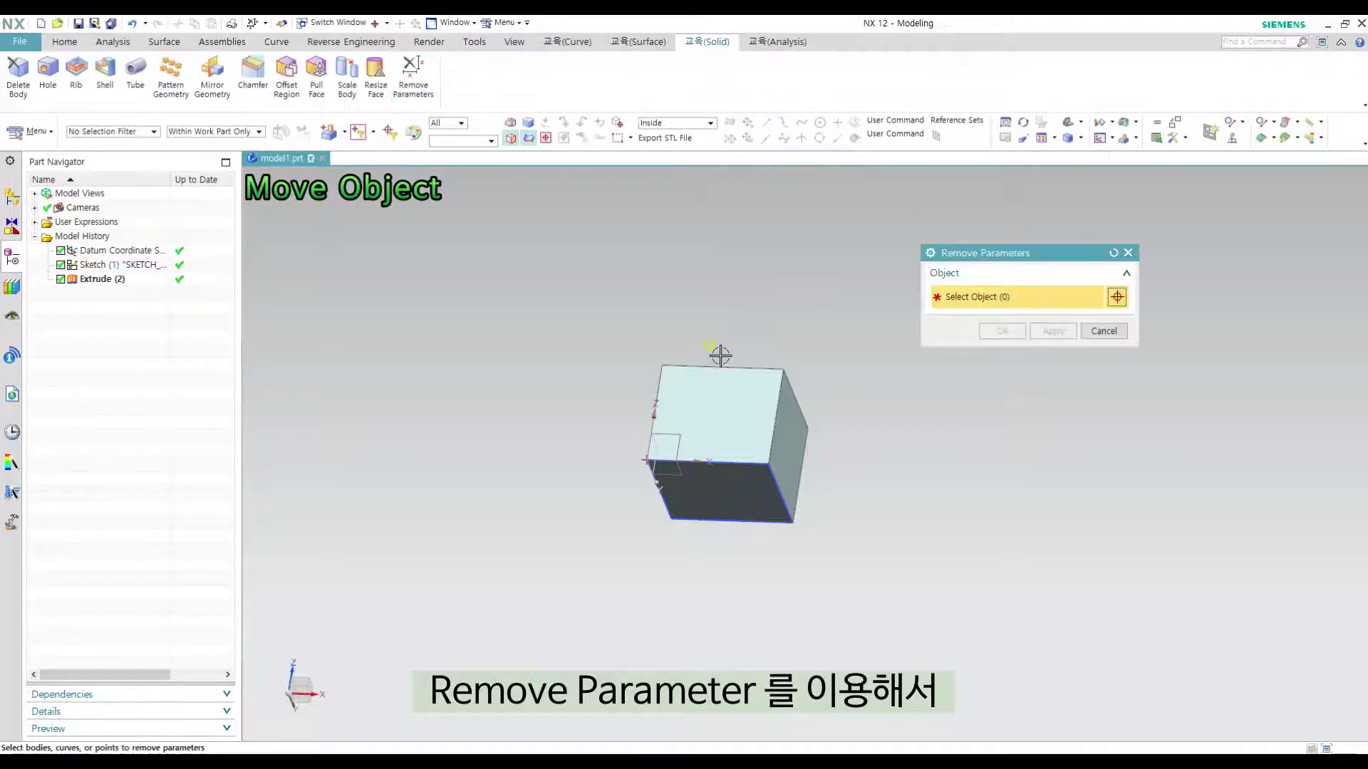
drag(559, 279, 917, 598)
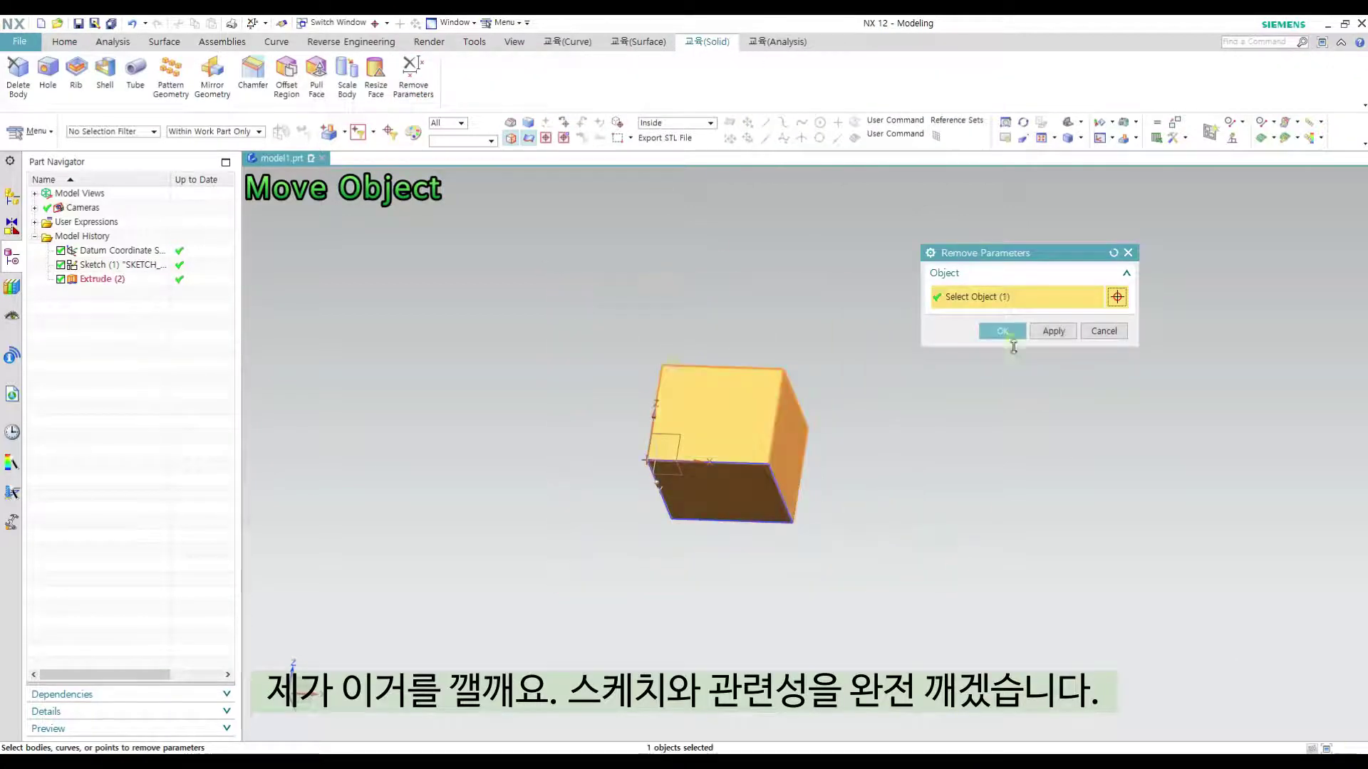
click(1019, 334)
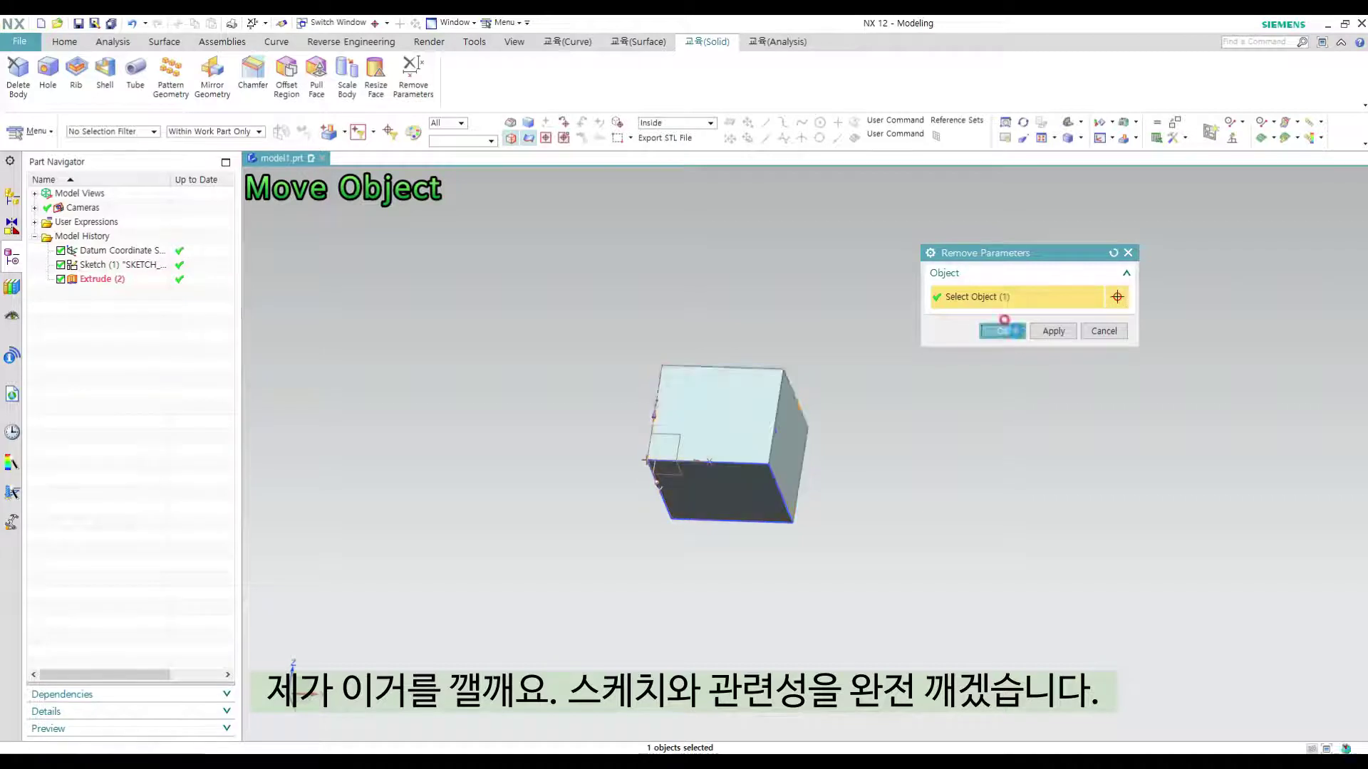
- Delete the base sketch beneath the block
click(569, 408)
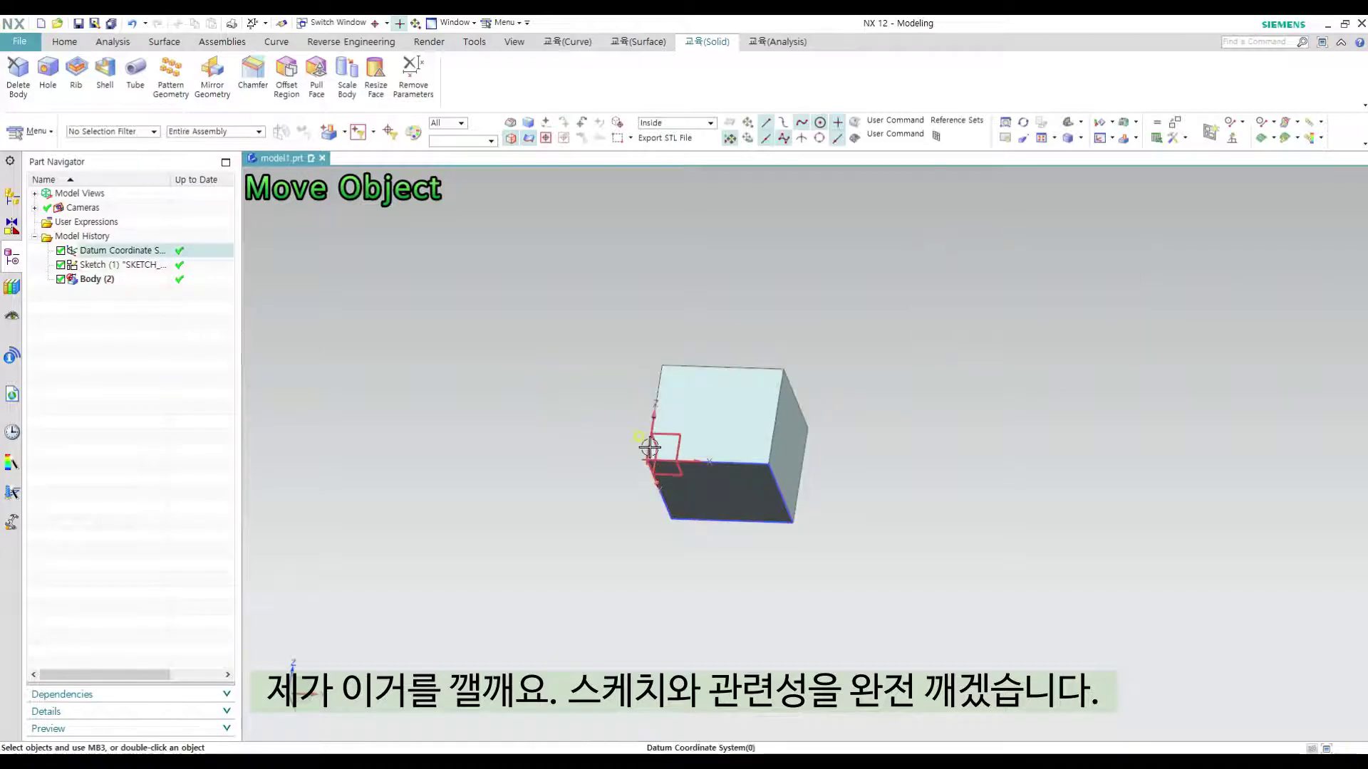
click(775, 472)
key(Delete)
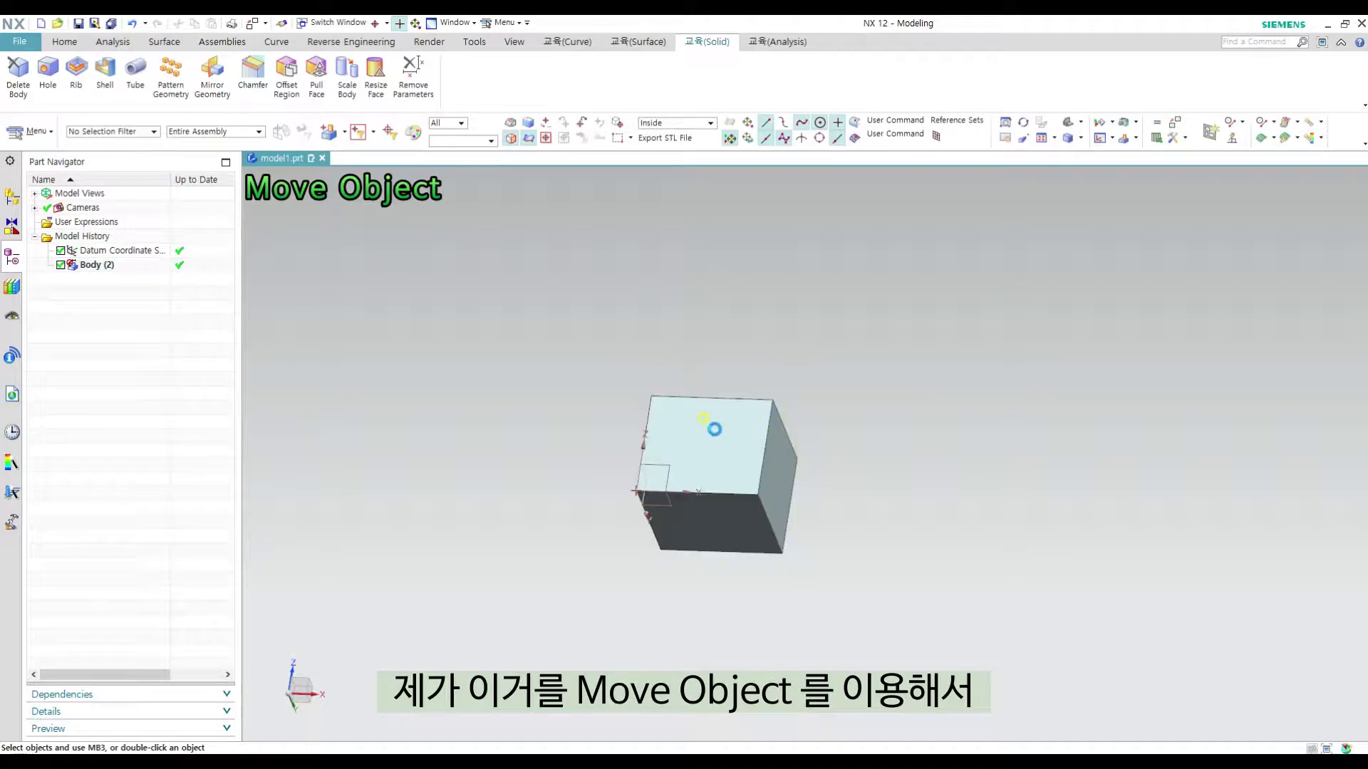
- Start Move Object on the block with Dynamic motion and move it away from the datum to about X 175, Y -115, Z 176.5
key(ctrl+t)
click(709, 423)
click(1081, 347)
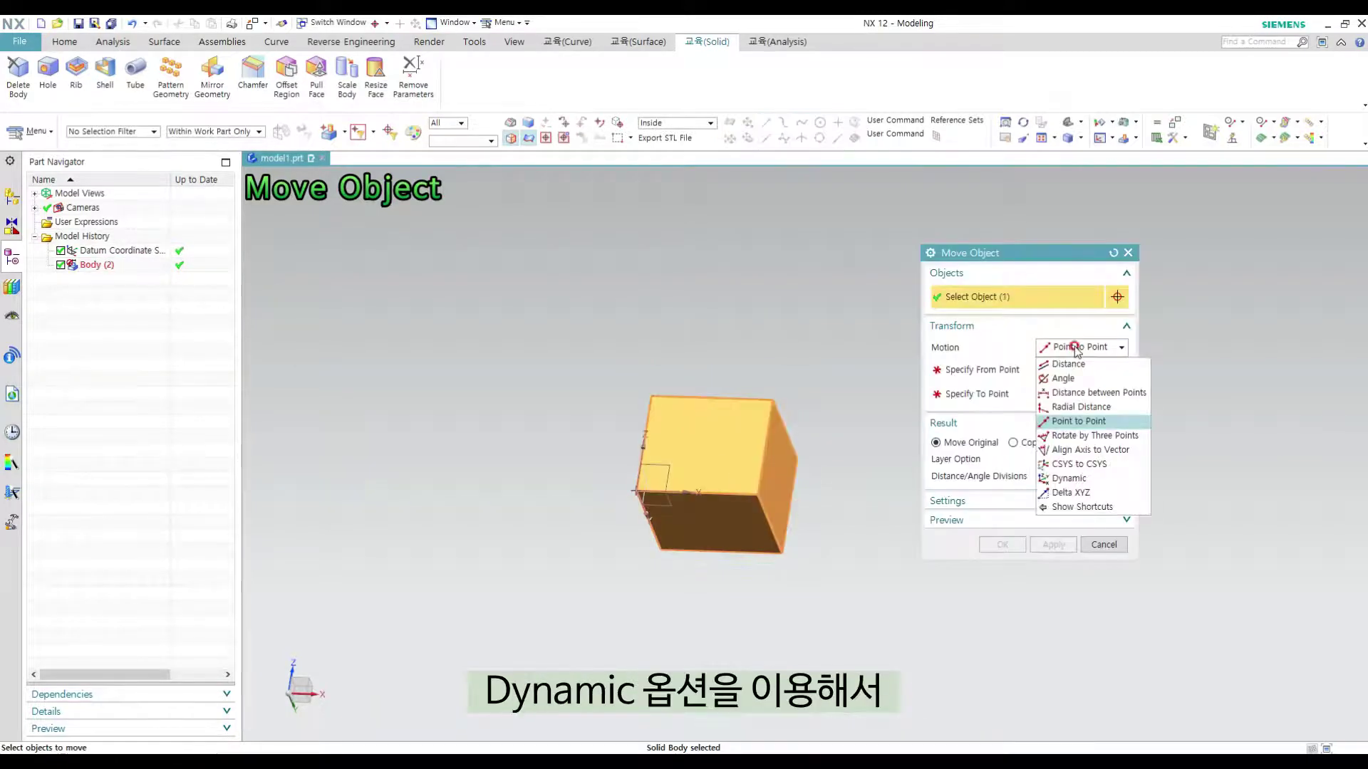
click(1069, 478)
drag(663, 441, 741, 271)
middle_drag(705, 366, 620, 412)
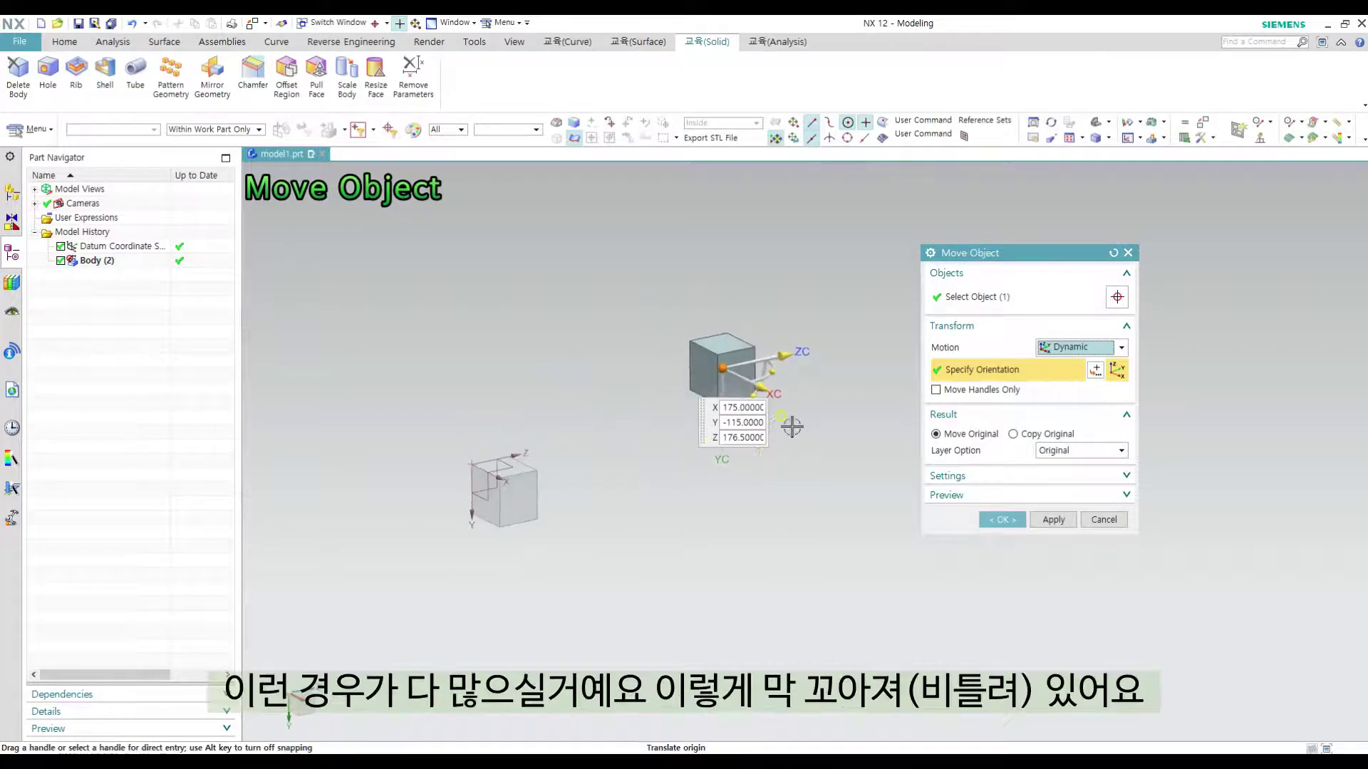
- Rotate the block freely about its YC axis and a second axis so it sits skewed, and accept the move
drag(773, 372, 788, 336)
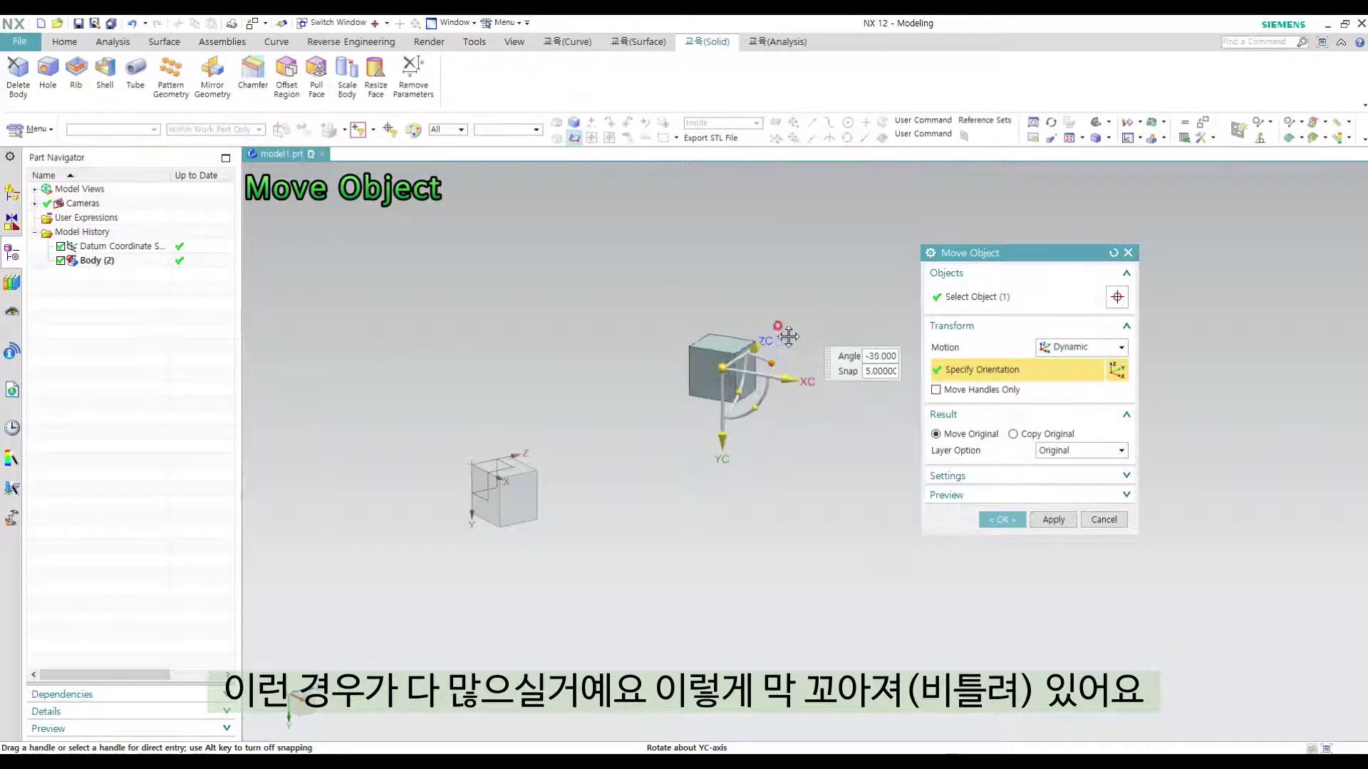
drag(739, 391, 655, 429)
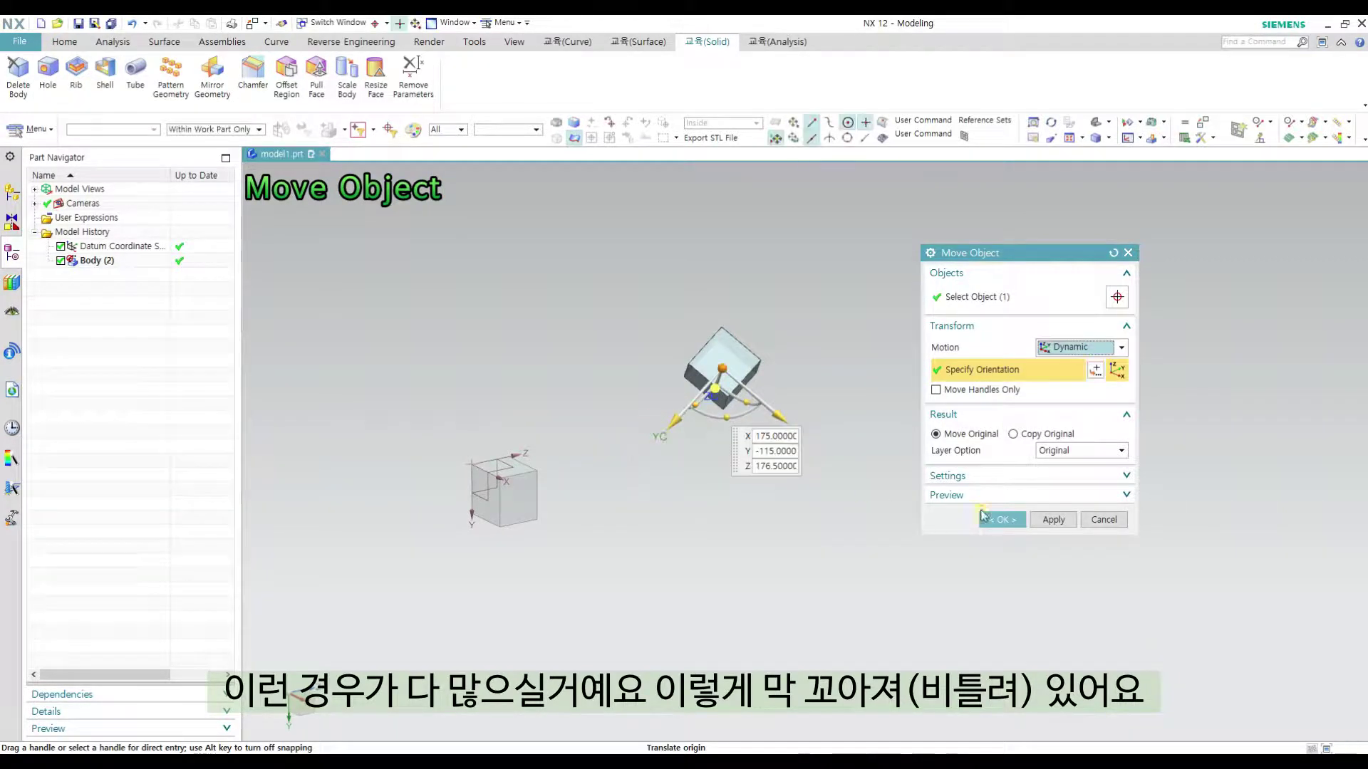
click(998, 519)
- Examine the skewed body's orientation and position relative to the datum, mainly from the top view
middle_drag(748, 485, 818, 556)
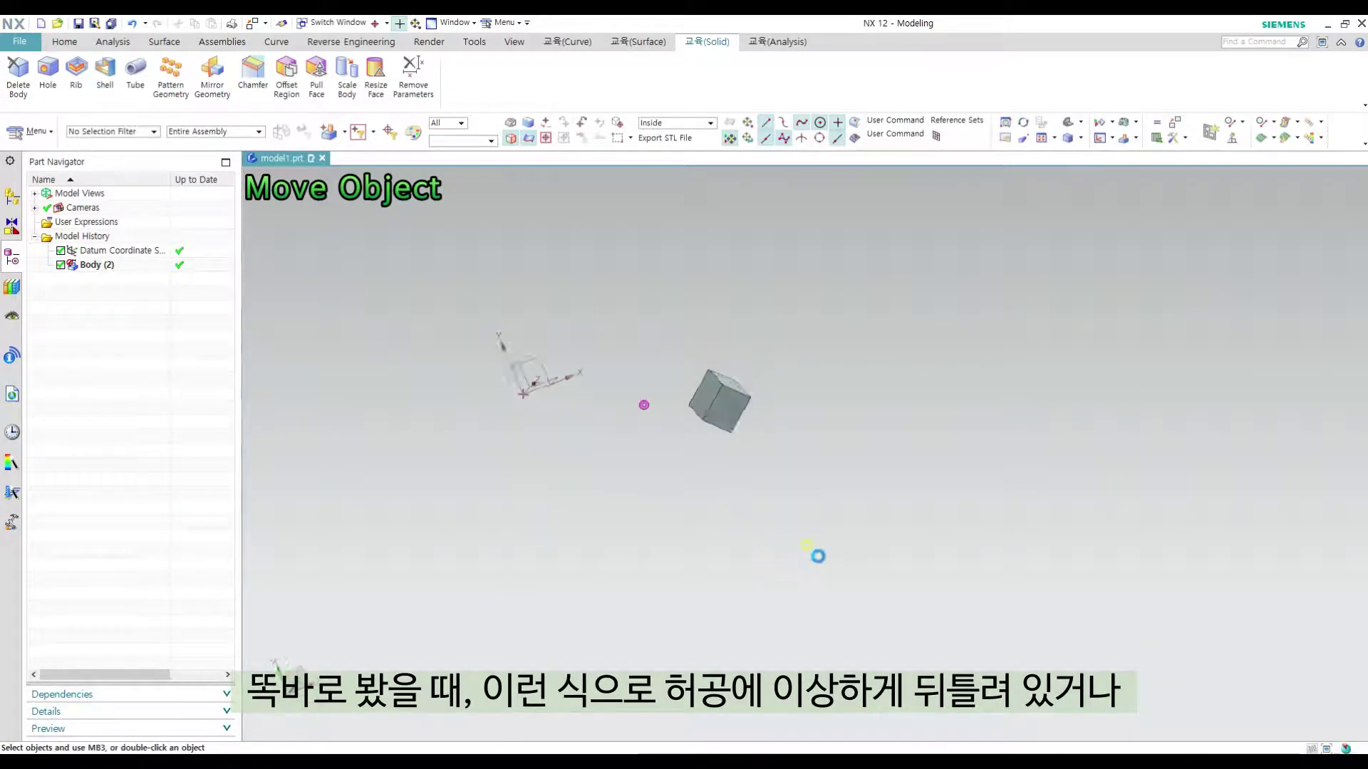
key(ctrl+alt+t)
scroll(741, 485, up, 3)
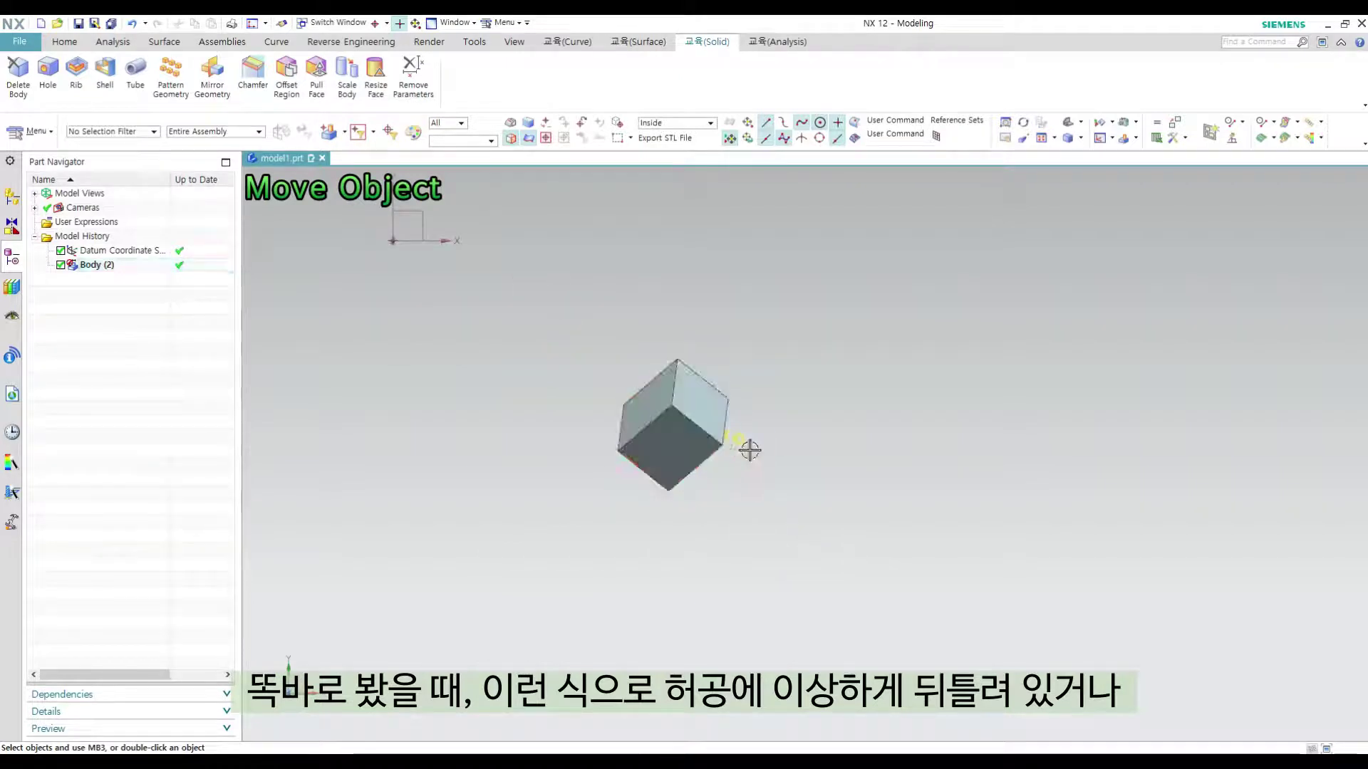
scroll(814, 463, down, 2)
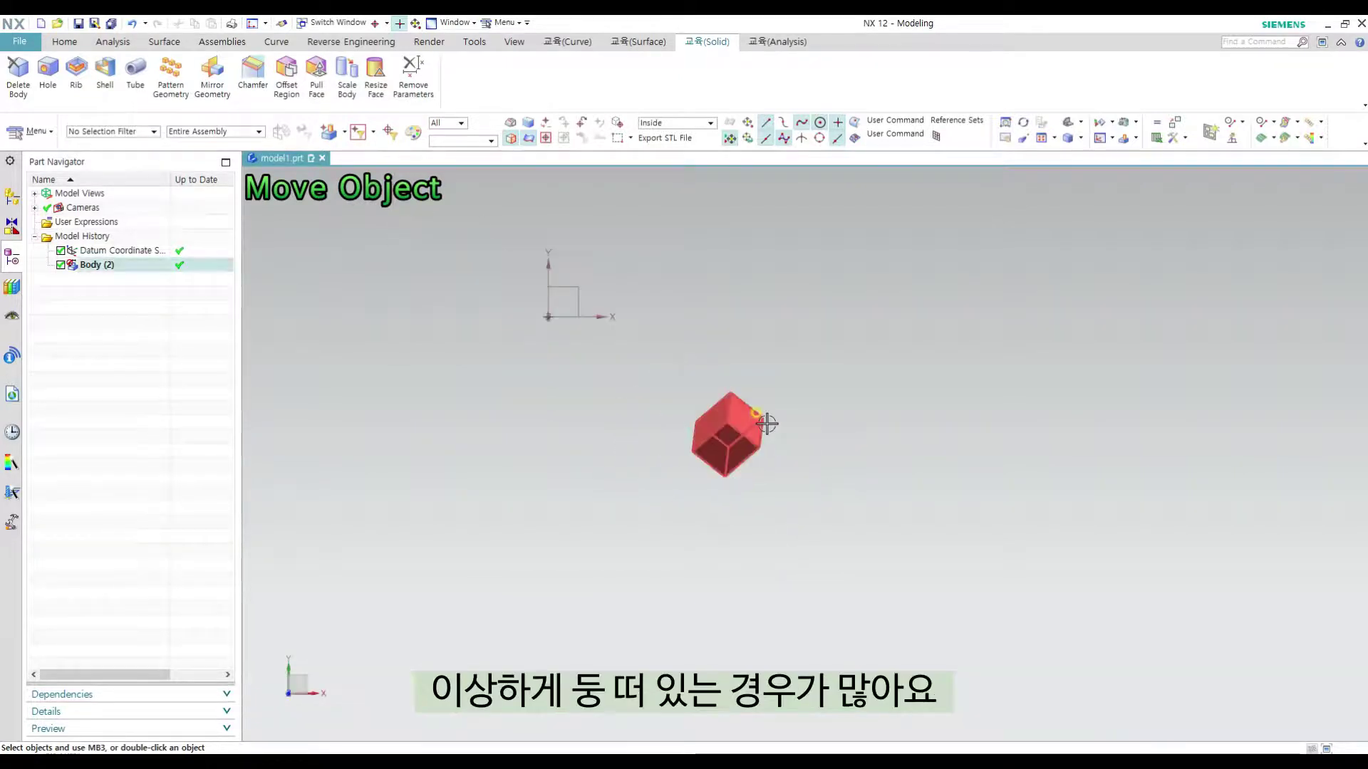
scroll(790, 446, up, 3)
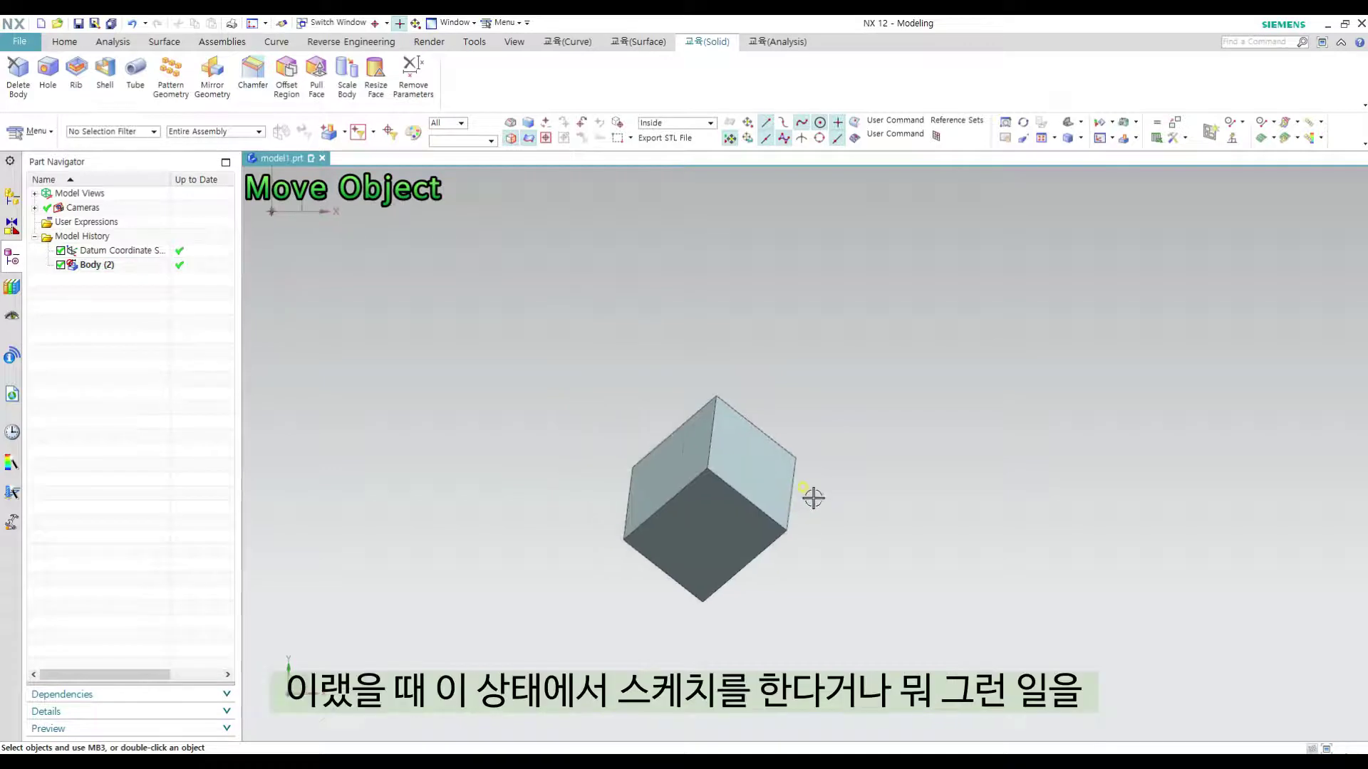
click(780, 511)
key(Escape)
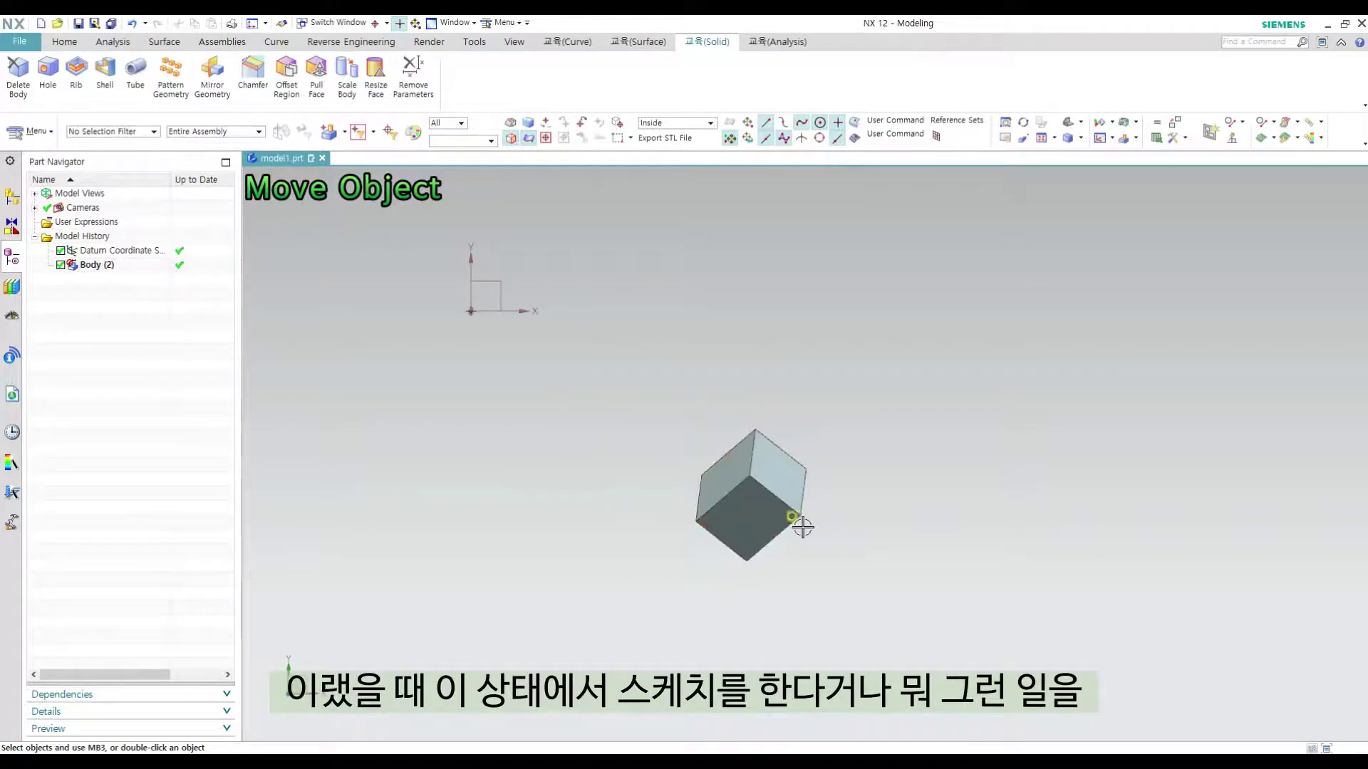
click(797, 505)
key(Escape)
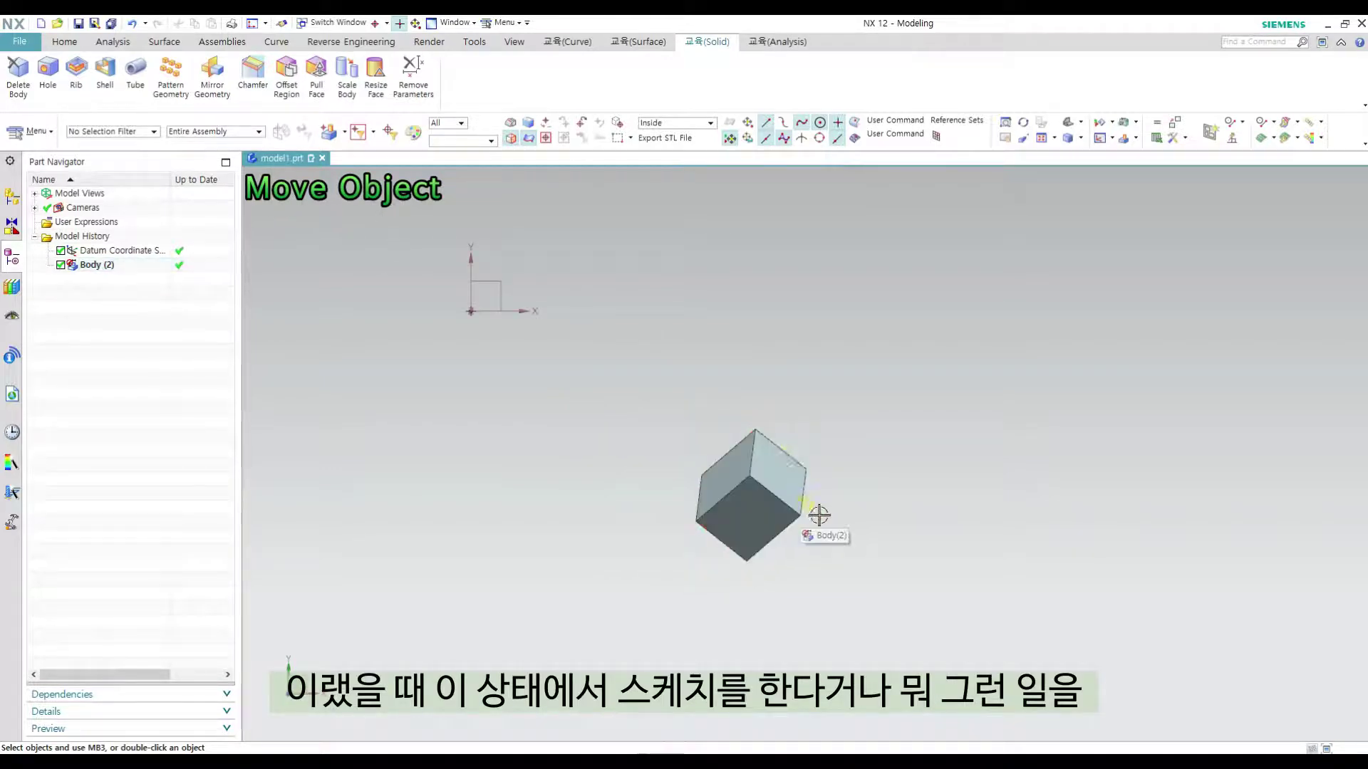
click(783, 452)
key(Escape)
click(764, 462)
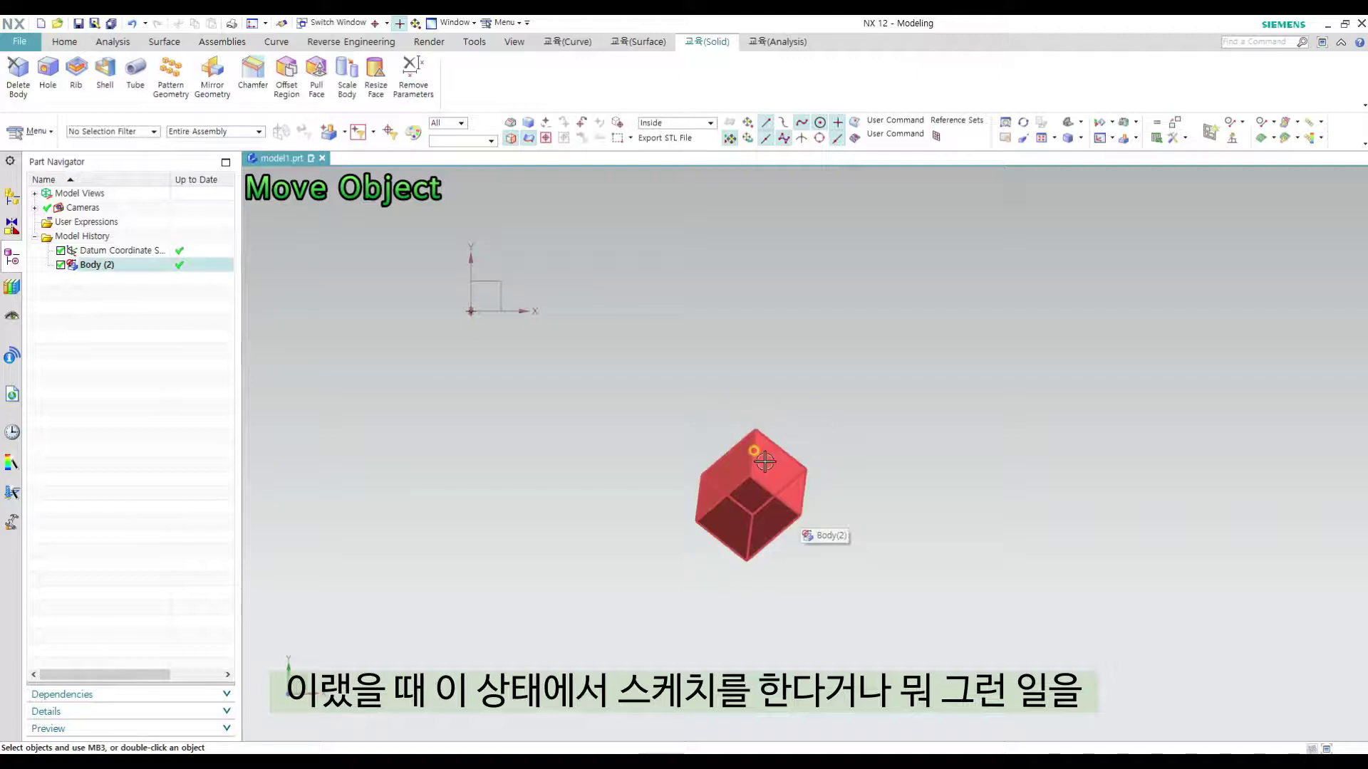
key(Escape)
click(749, 445)
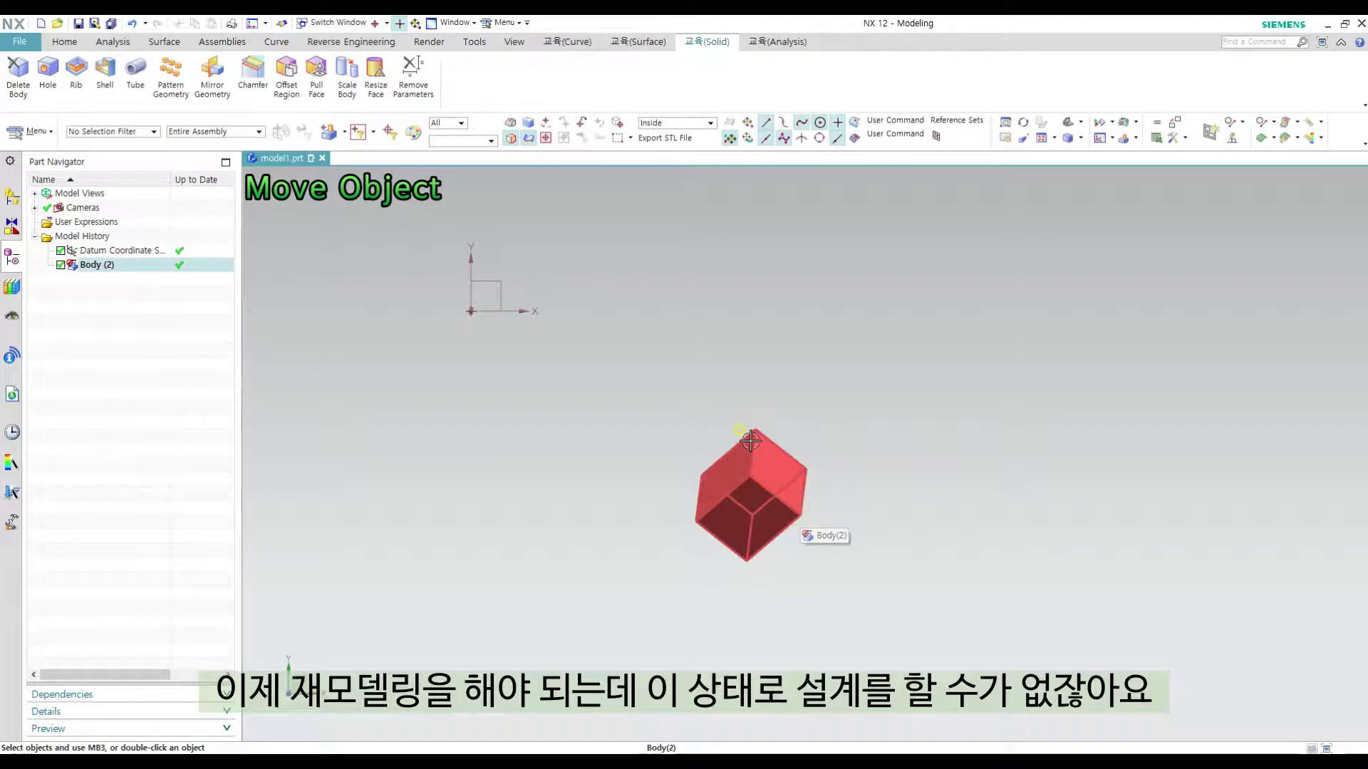
key(Escape)
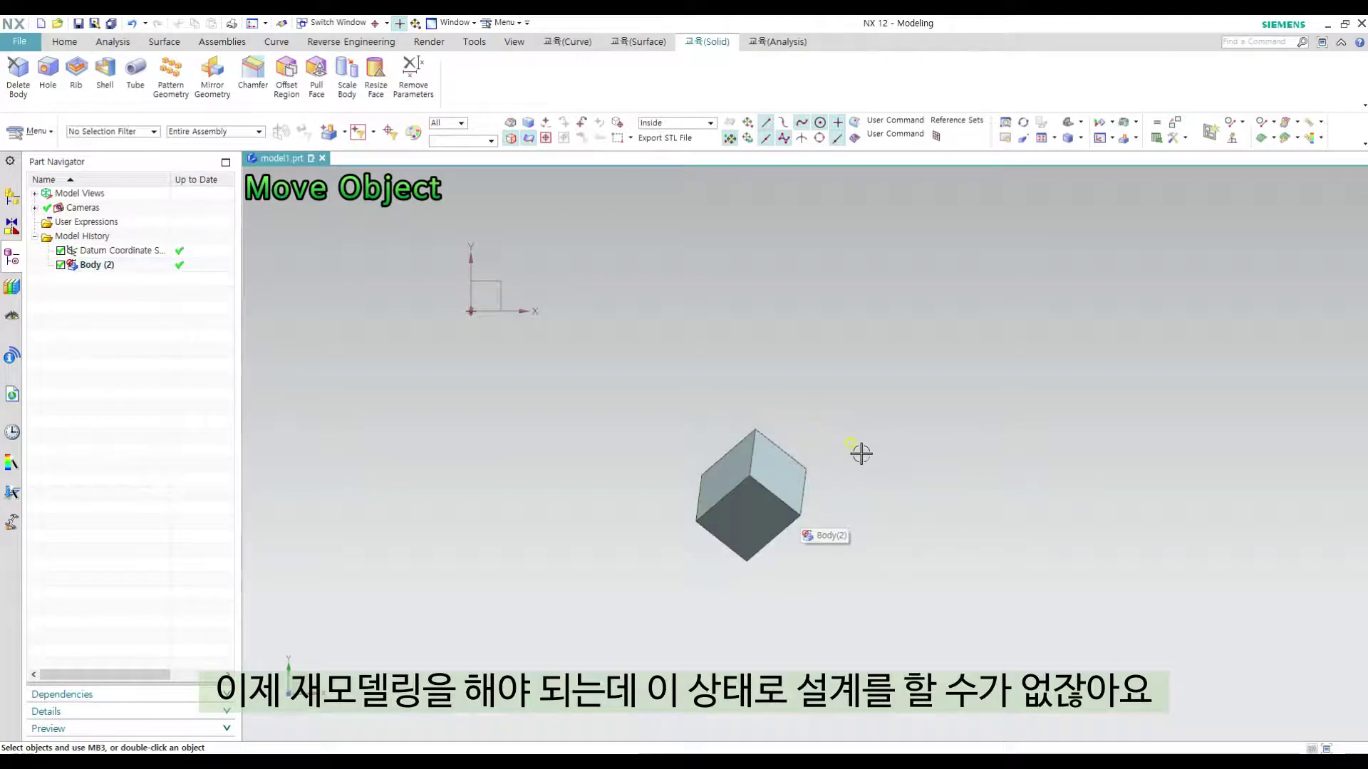
click(784, 465)
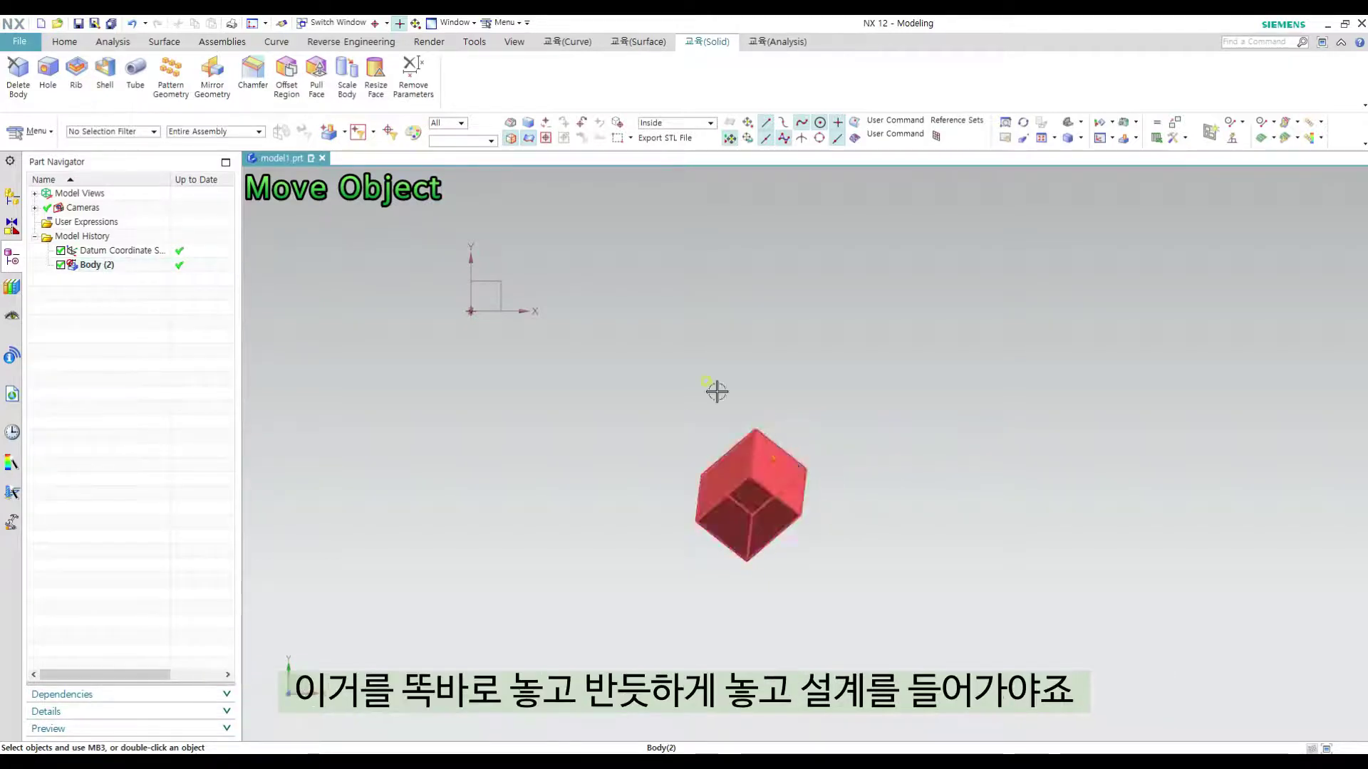
key(Escape)
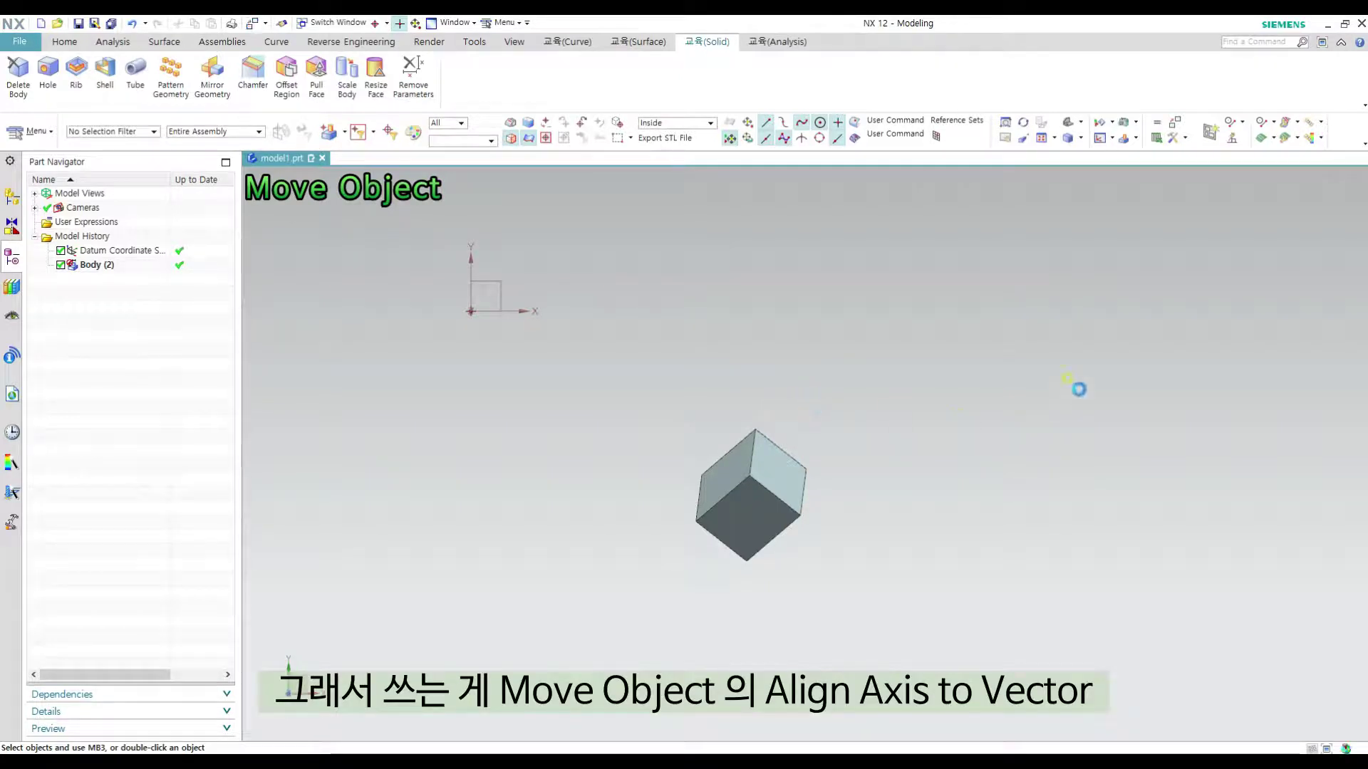
- Start Move Object with the Align Axis to Vector motion and choose the skewed block as the object to move
click(1078, 355)
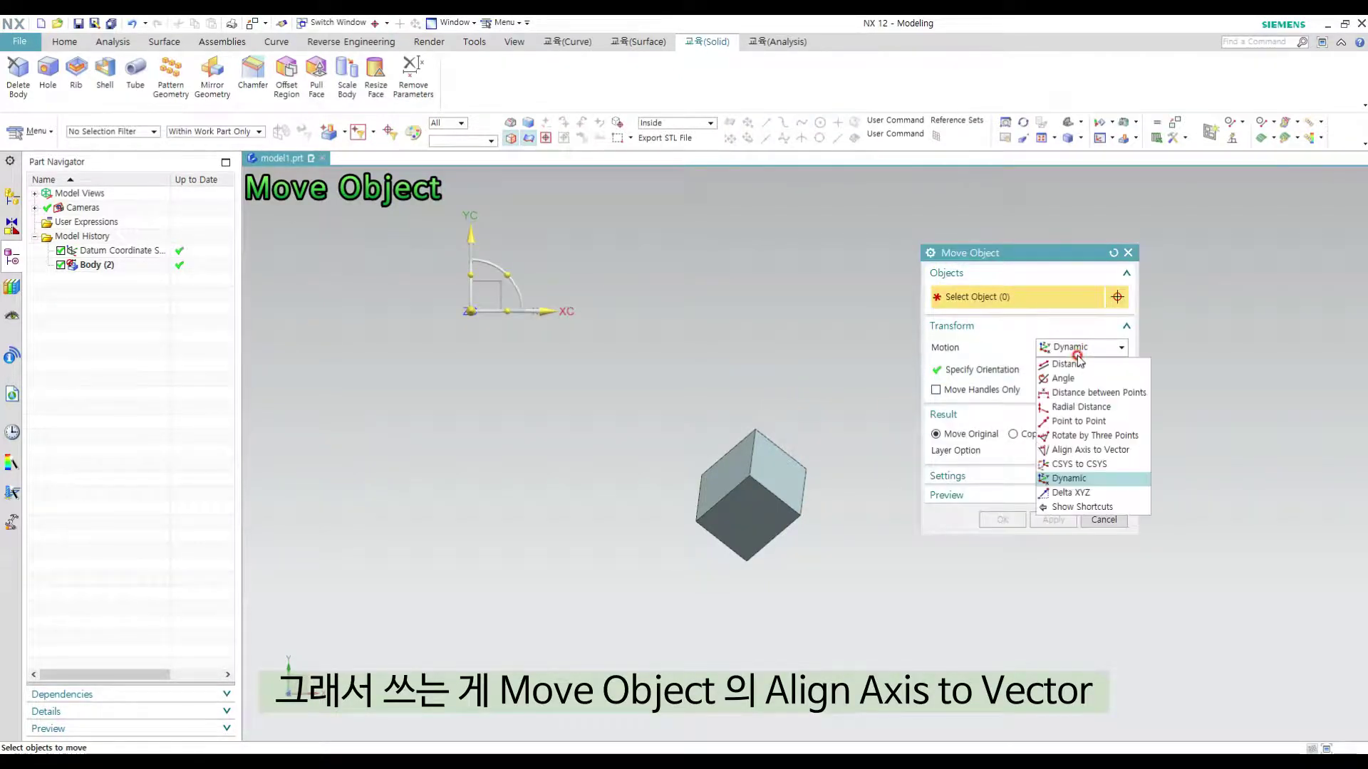
click(1095, 451)
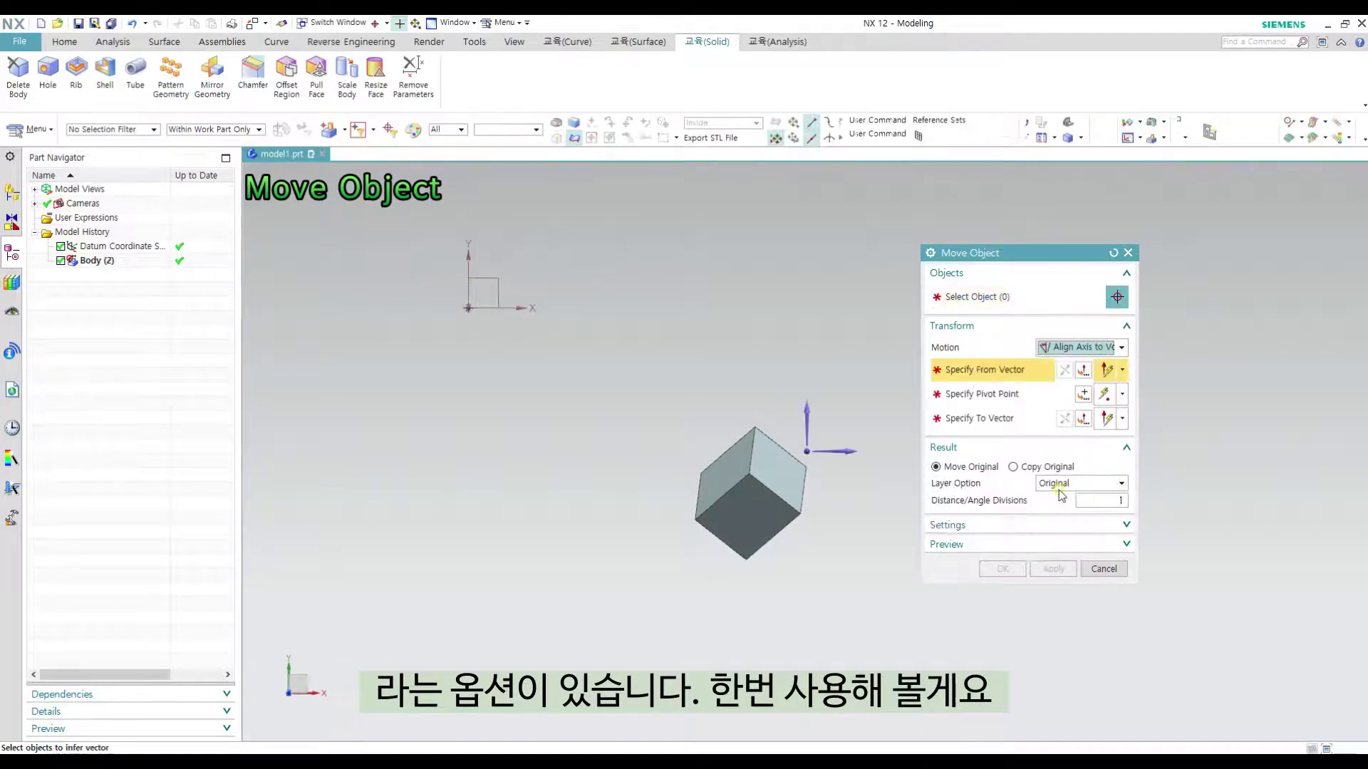
shift+middle_drag(816, 377, 756, 352)
click(990, 297)
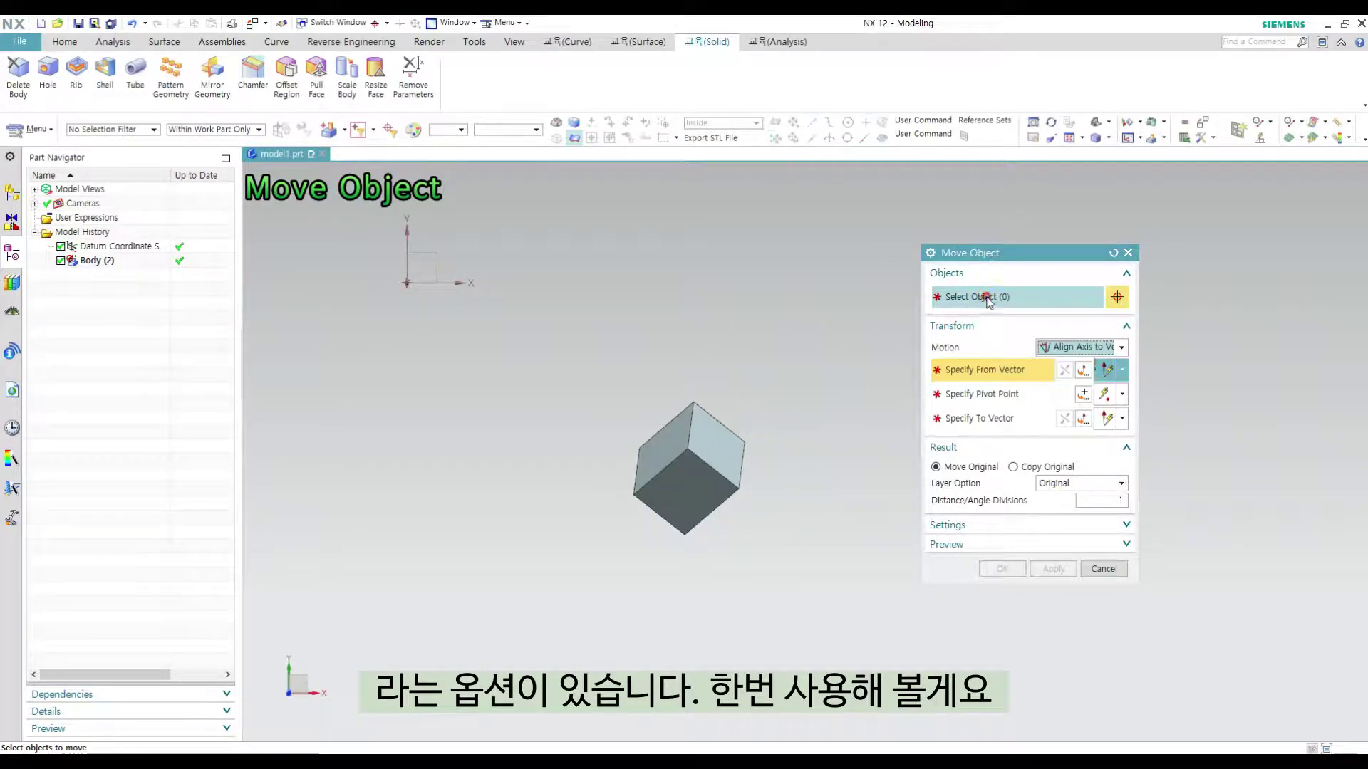
click(695, 436)
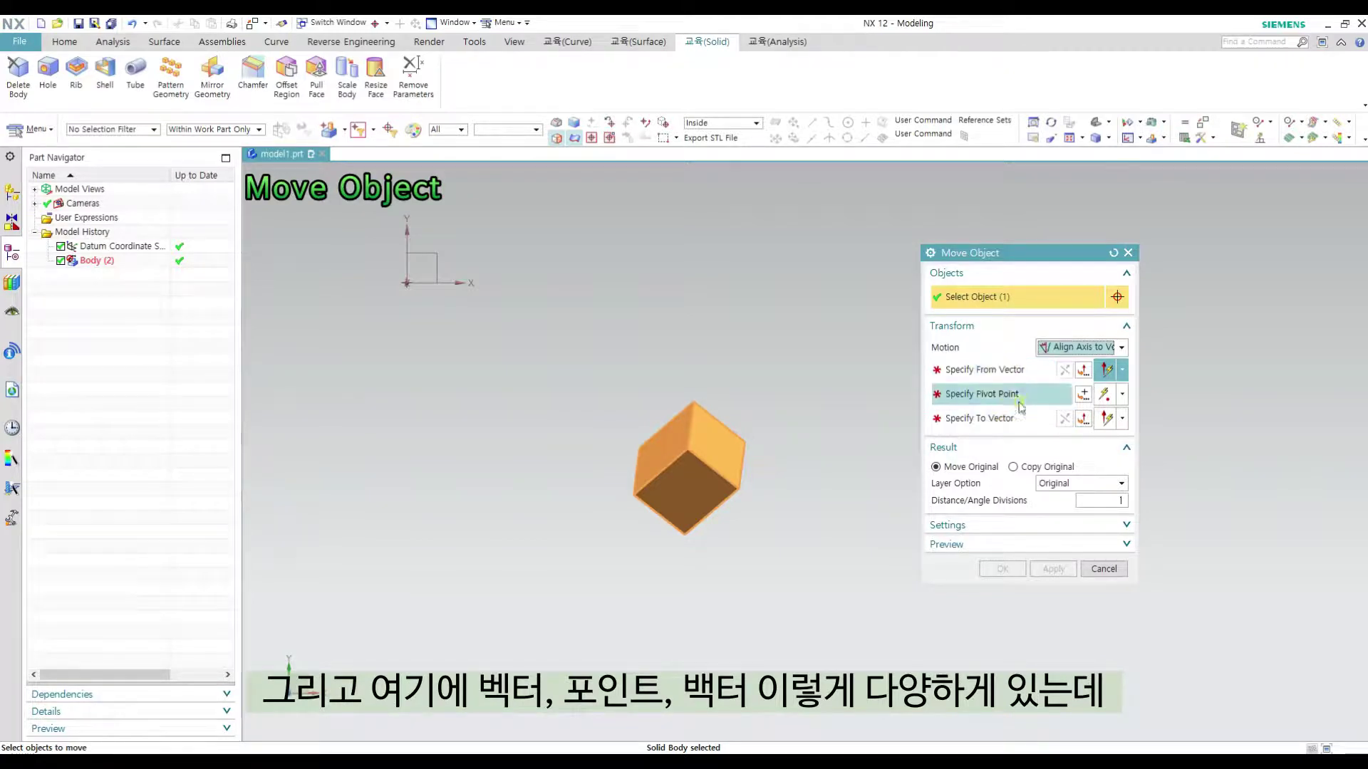
- Specify one of the block's slanted lower side edges as the From vector for the alignment
scroll(830, 436, up, 2)
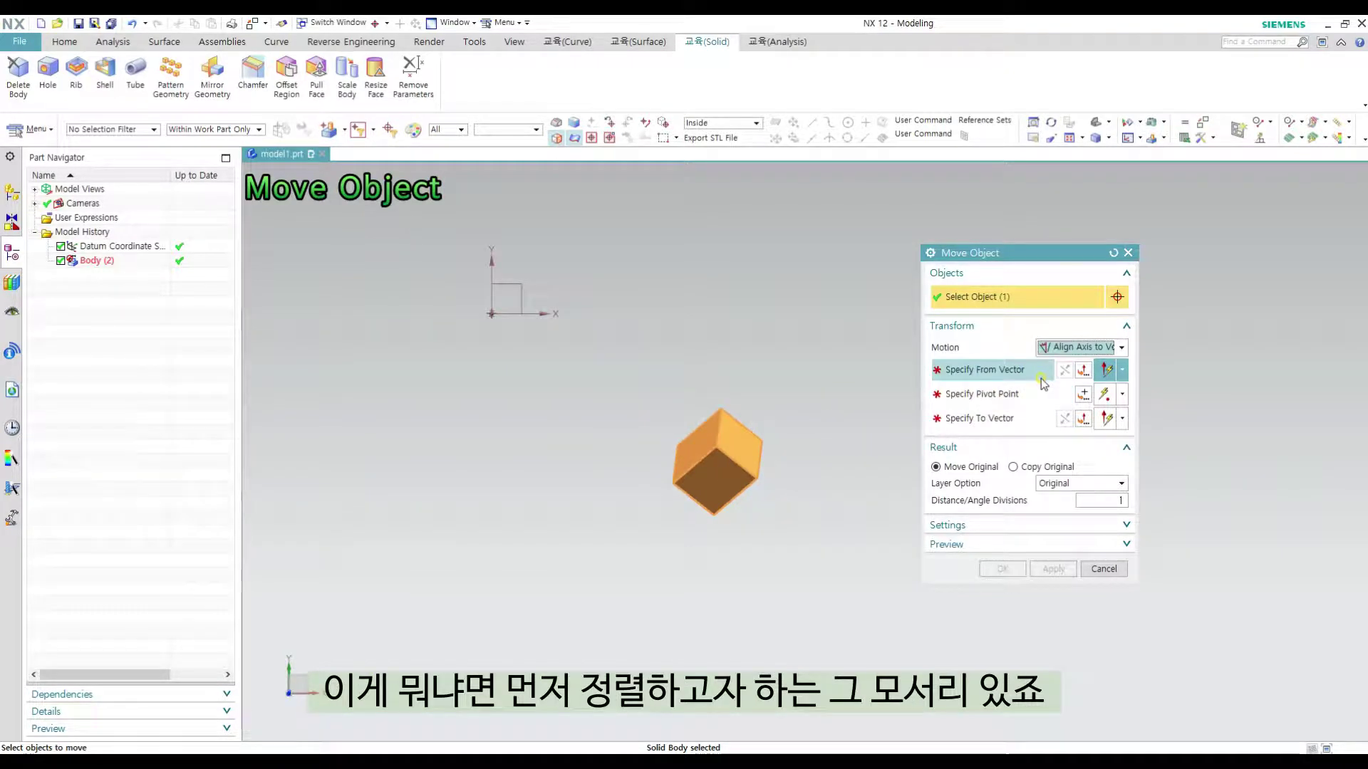
mouse_move(849, 467)
middle_down()
mouse_move(797, 446)
mouse_move(794, 391)
mouse_move(850, 419)
mouse_move(846, 464)
middle_up()
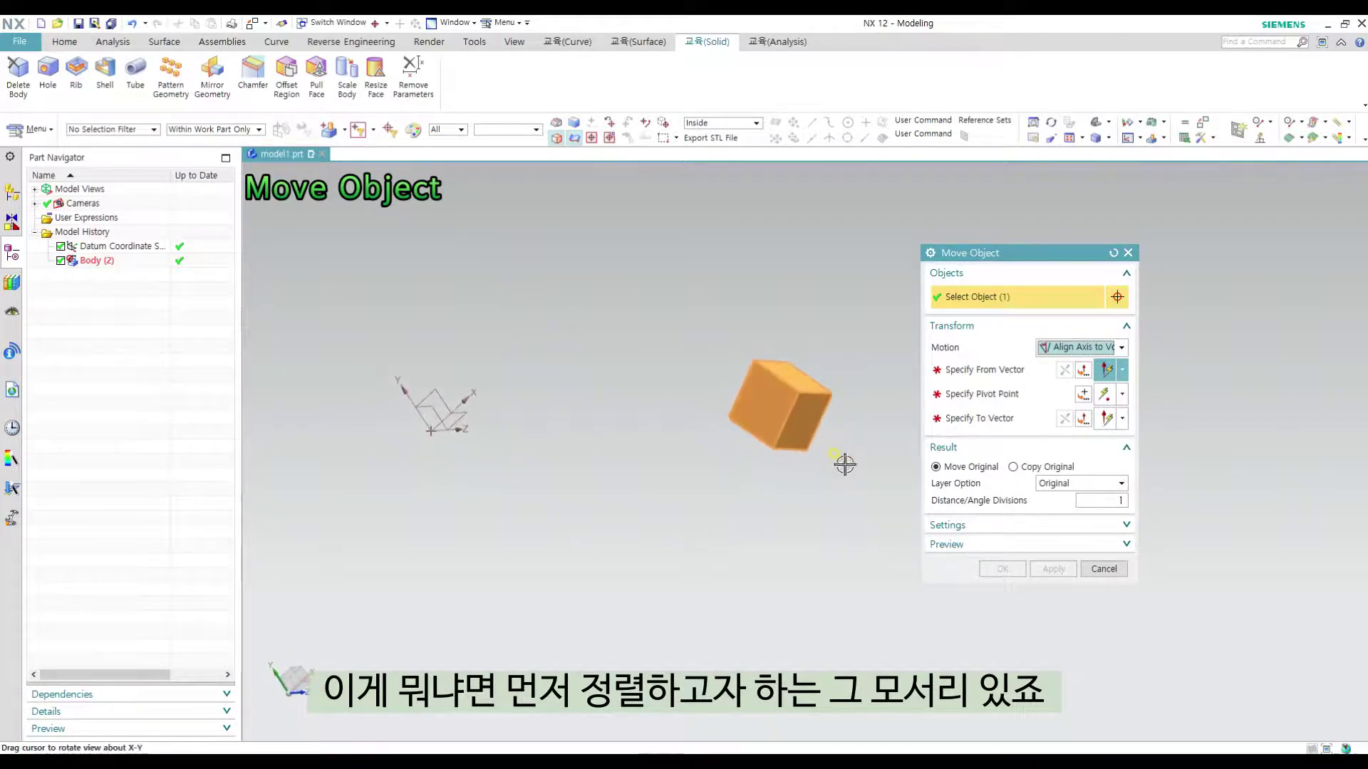
click(996, 372)
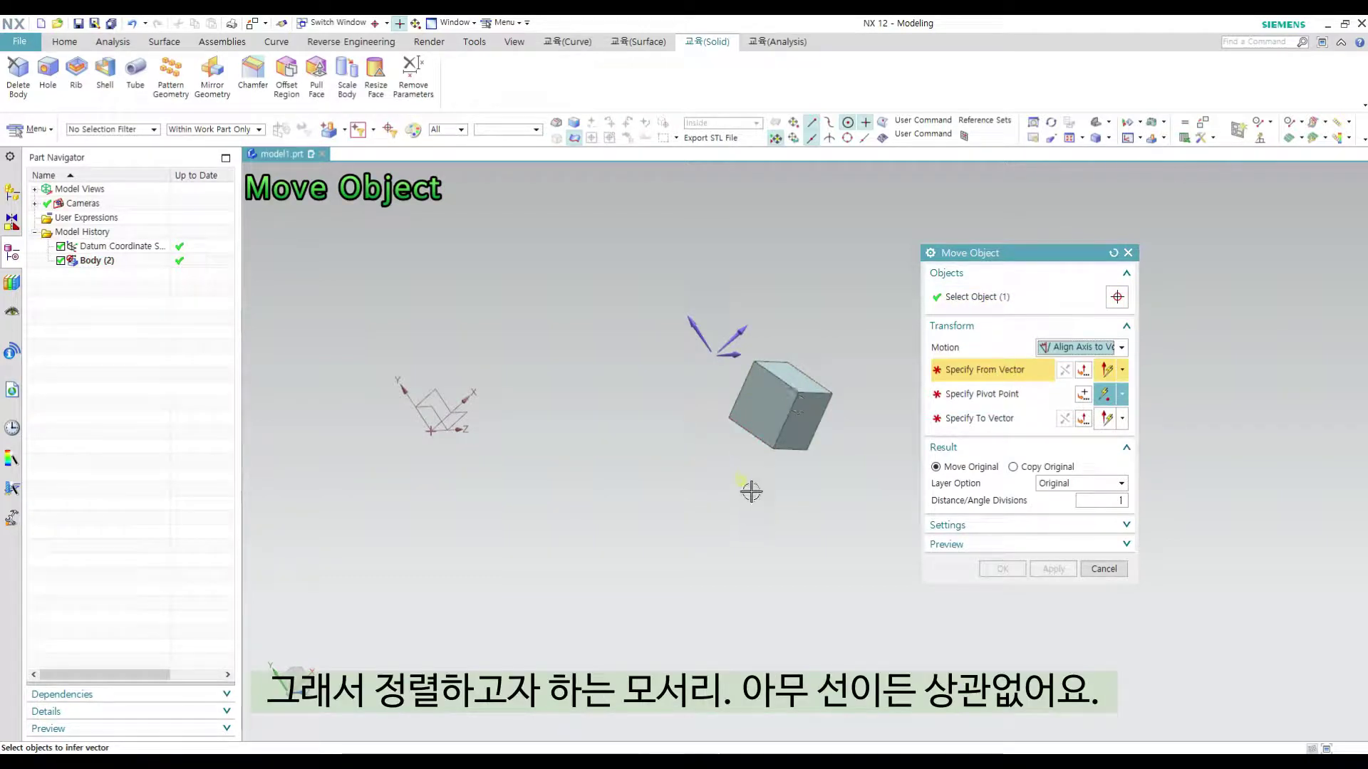
middle_drag(794, 436, 749, 488)
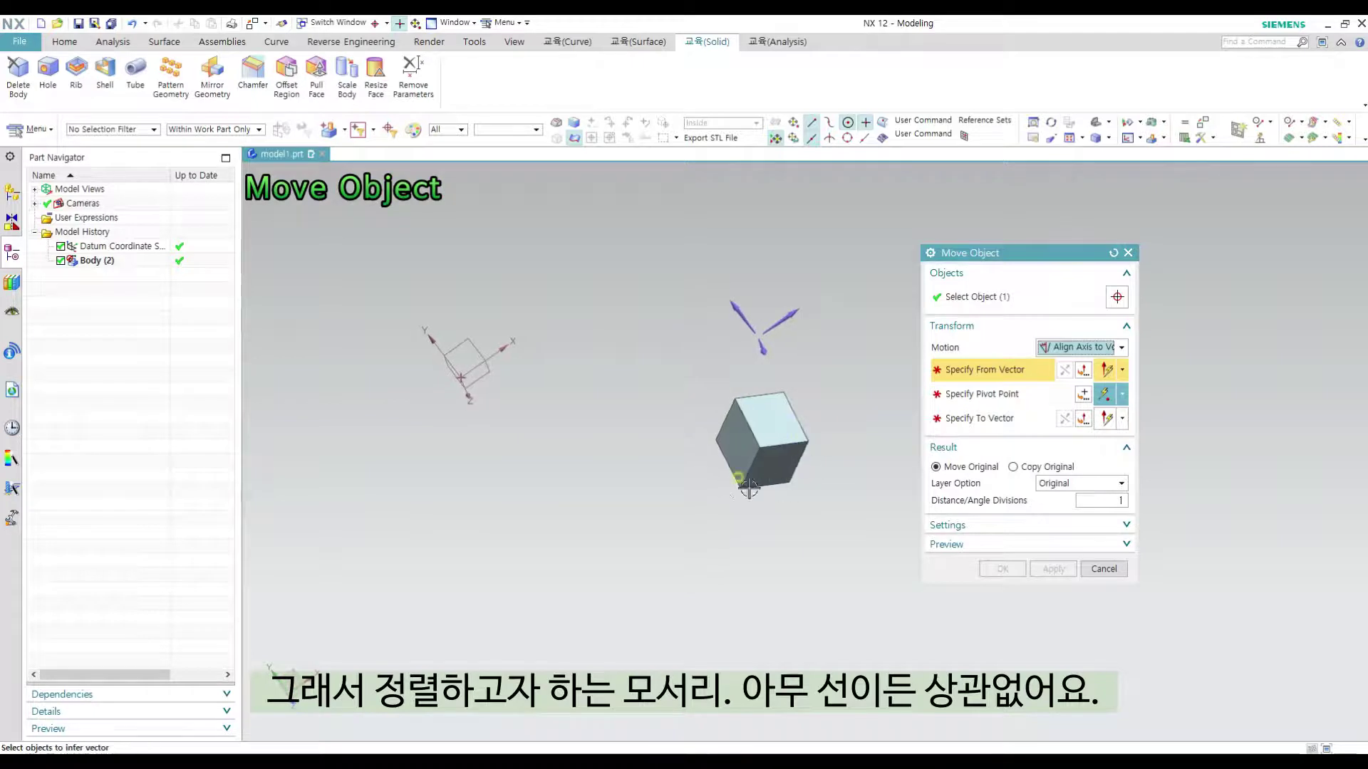
click(727, 476)
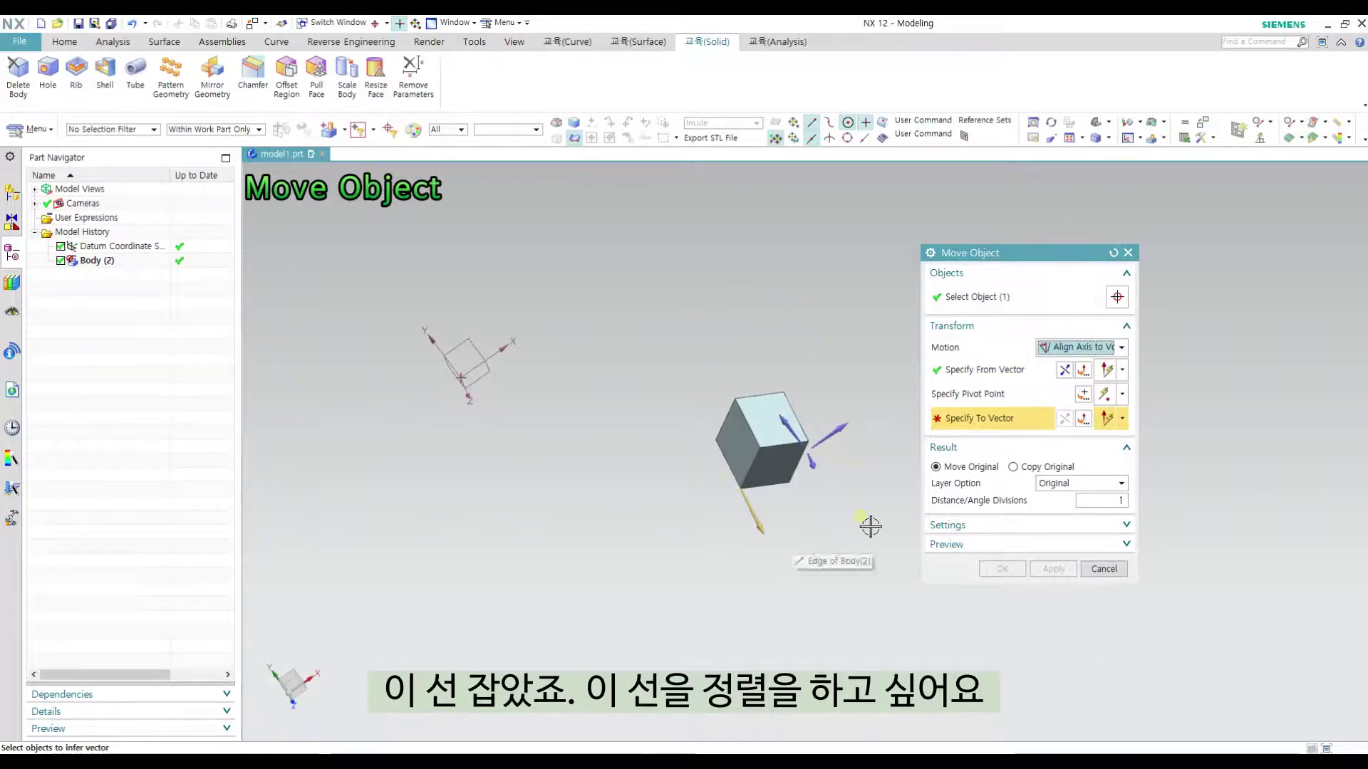
- Set the pivot point at the block corner where its three visible faces meet
click(983, 370)
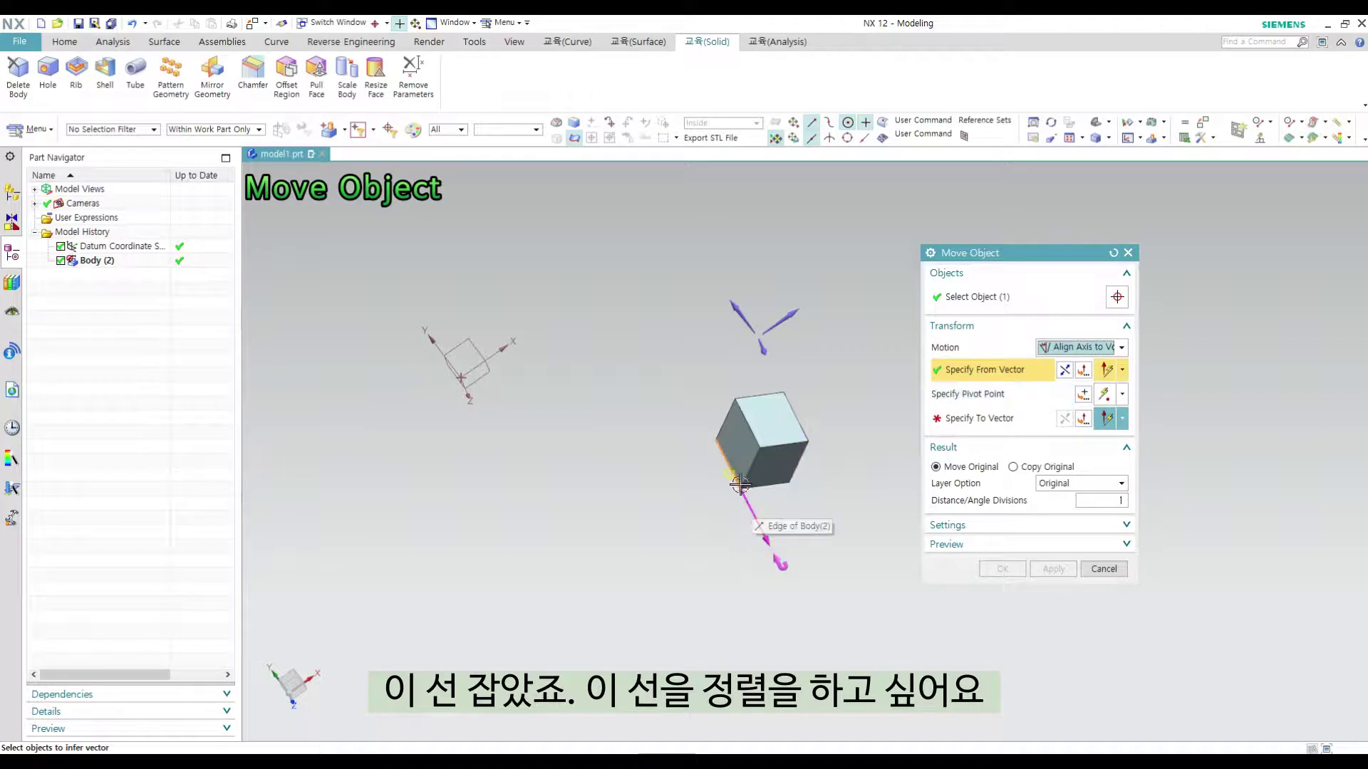
click(968, 394)
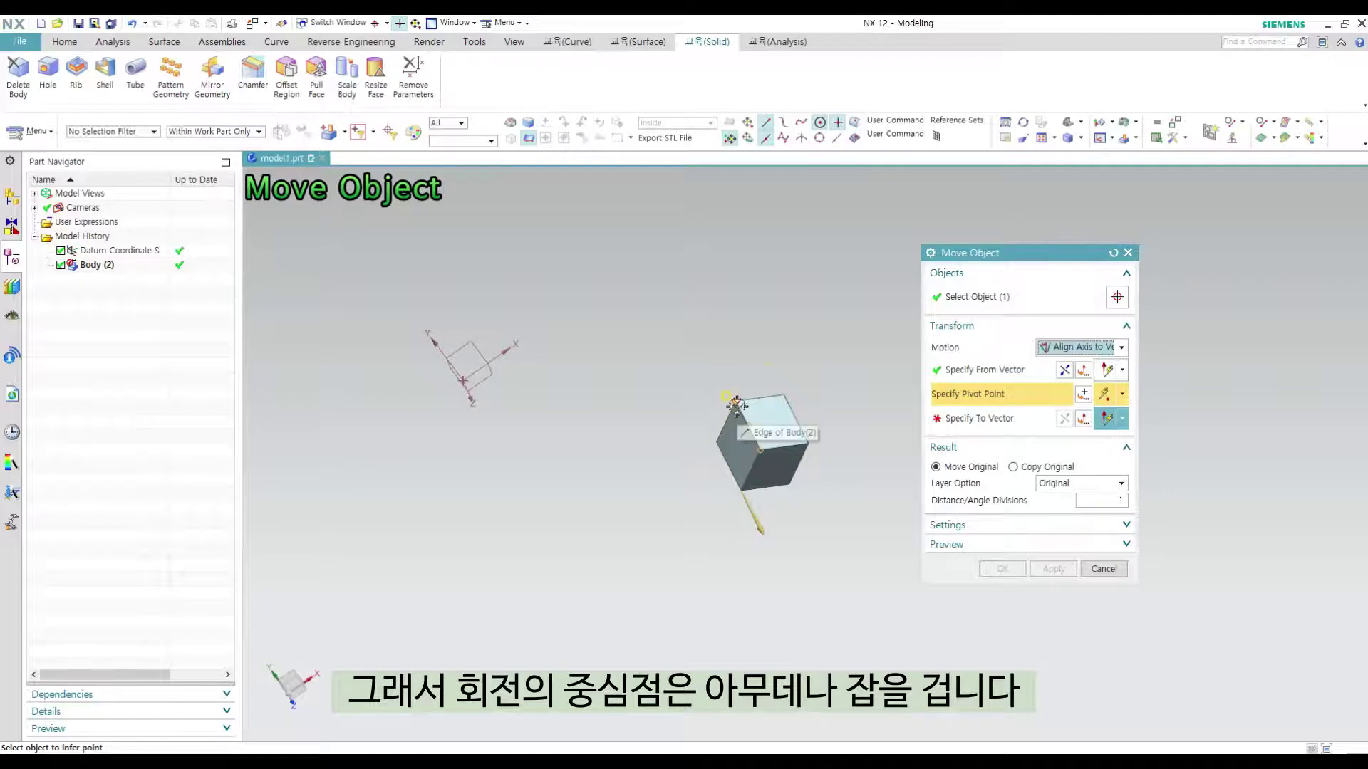
click(760, 448)
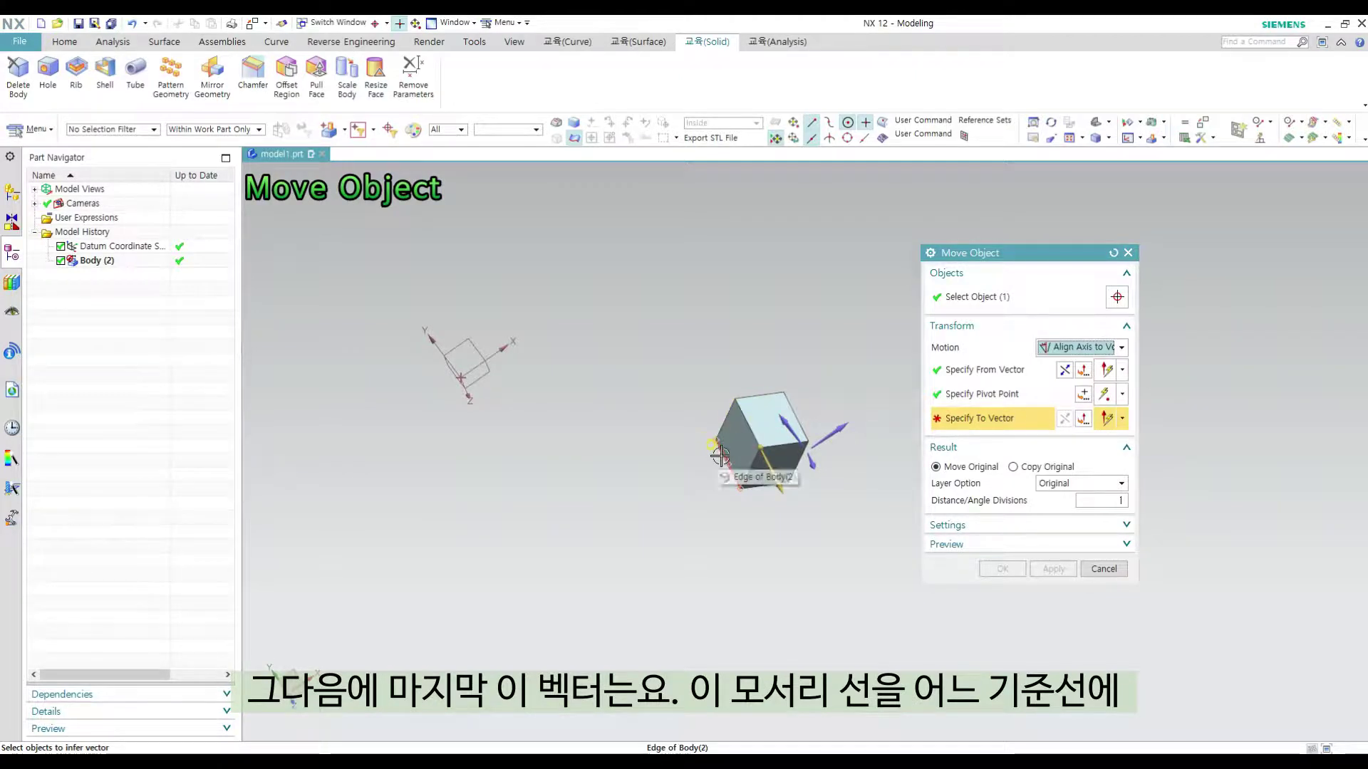
- Specify the datum coordinate system's Z axis as the To vector for aligning the block's edge
mouse_move(783, 365)
middle_down()
mouse_move(741, 362)
mouse_move(782, 399)
mouse_move(788, 358)
middle_up()
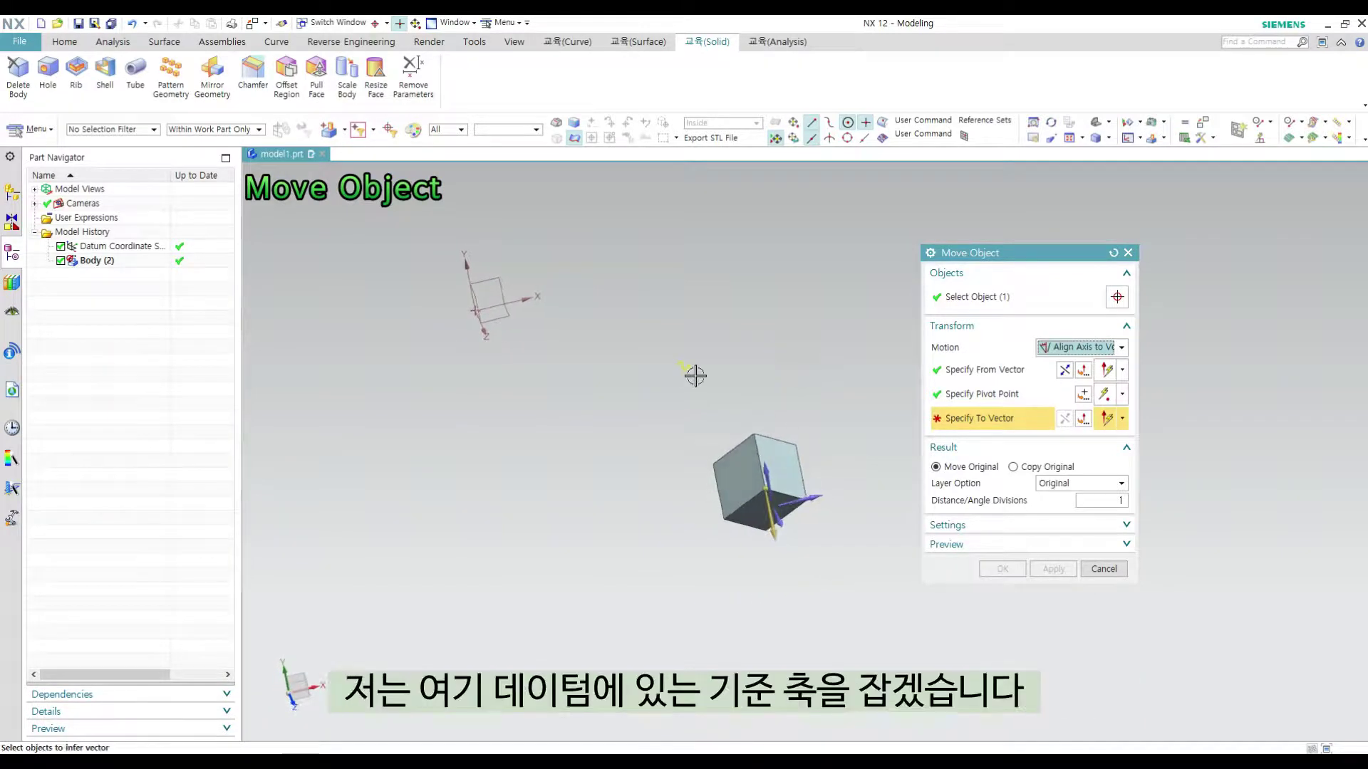
middle_drag(571, 360, 562, 388)
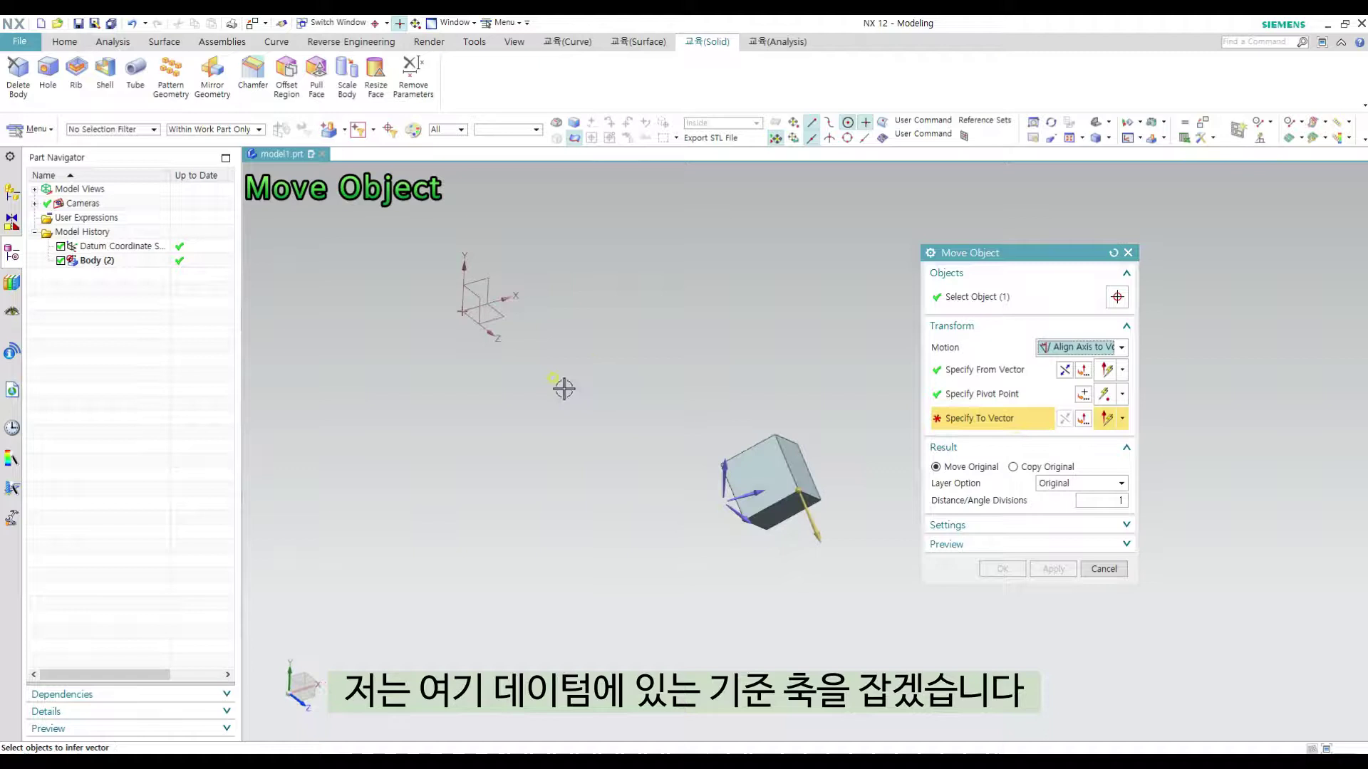
click(488, 326)
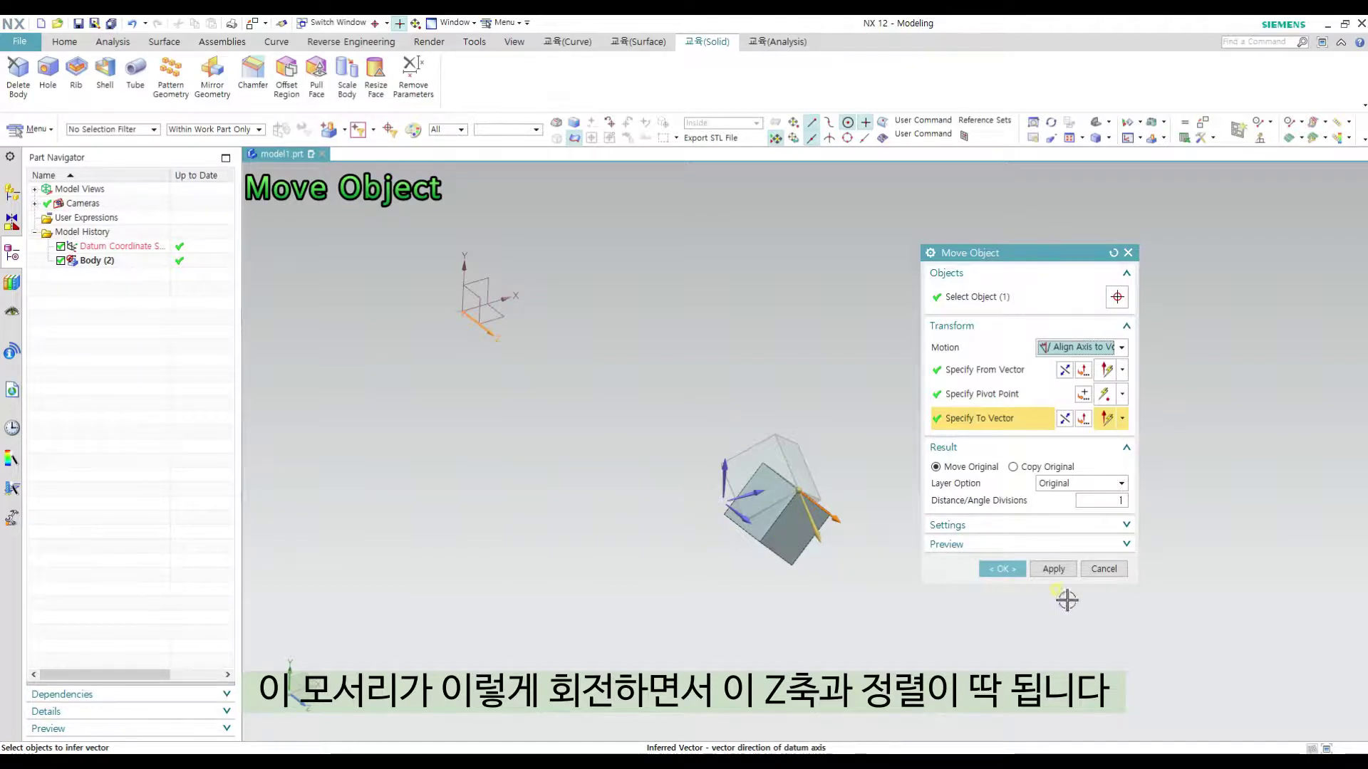
- Apply the alignment of the block's edge to the Z axis, keeping Move Object open for another alignment
click(1061, 574)
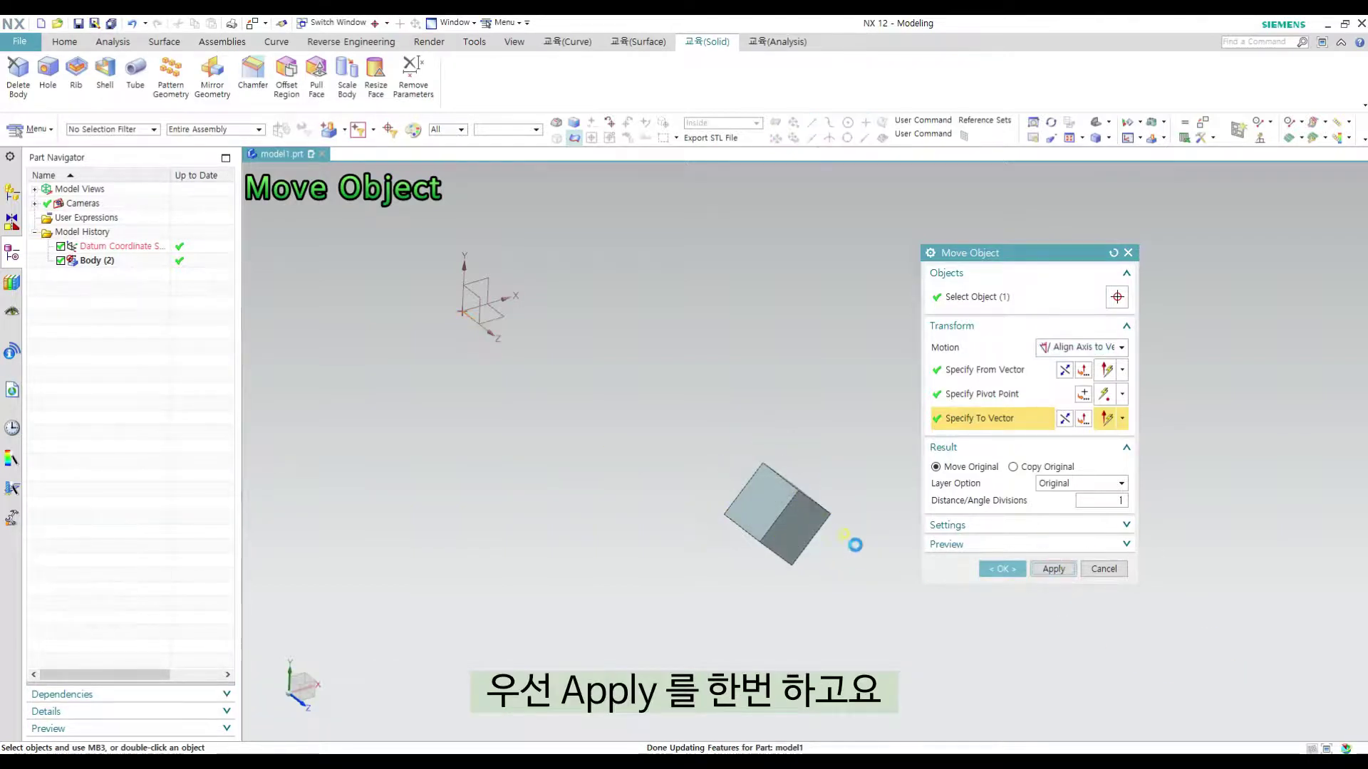
middle_drag(819, 446, 791, 384)
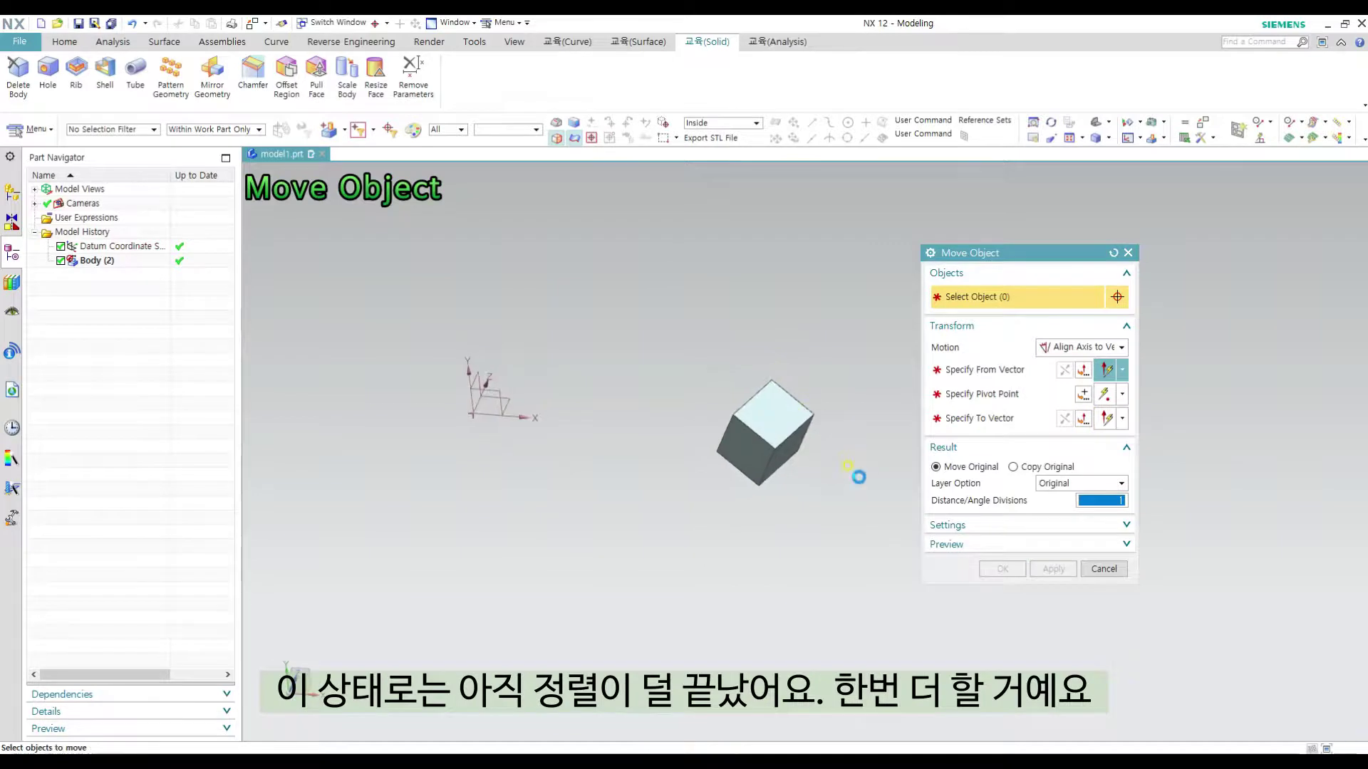
key(F8)
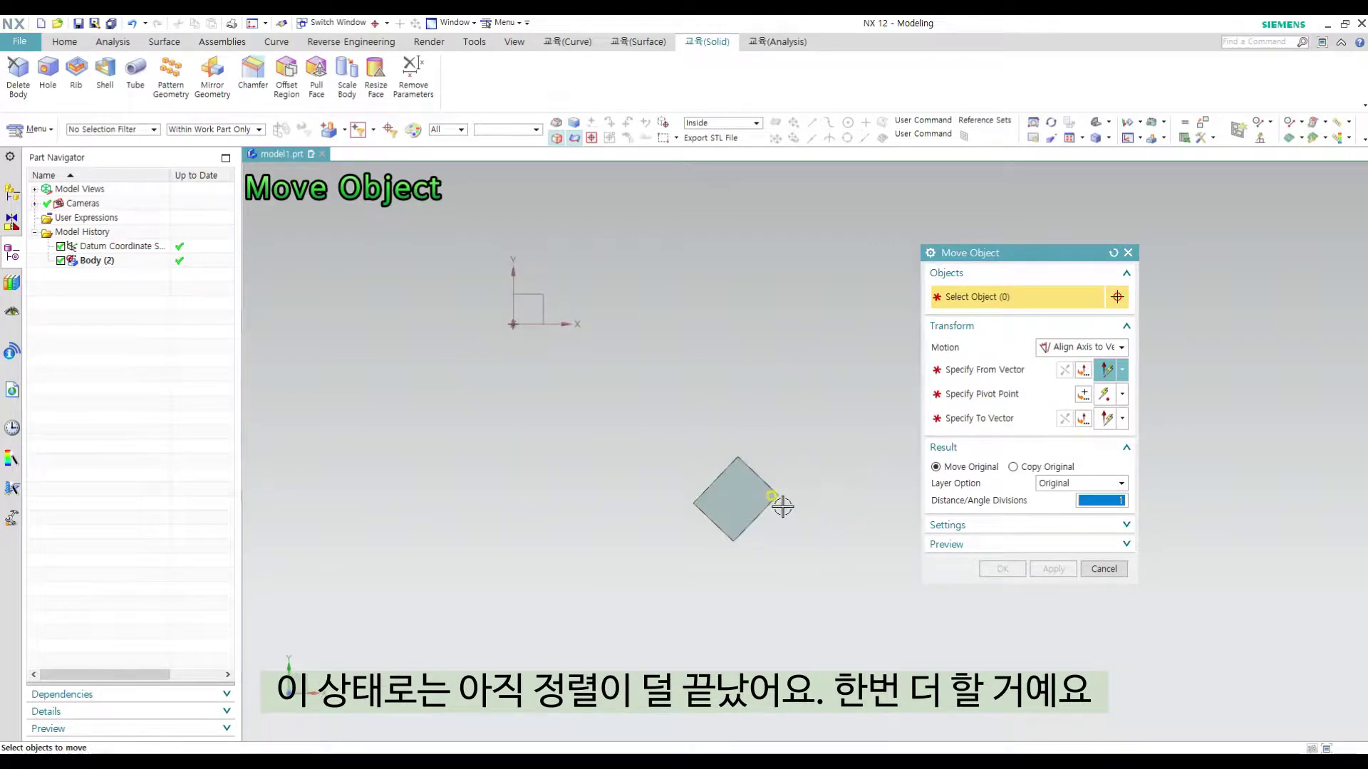
- Select the block again and specify its slanted upper-left edge as the From vector for a second Align Axis to Vector move
click(758, 505)
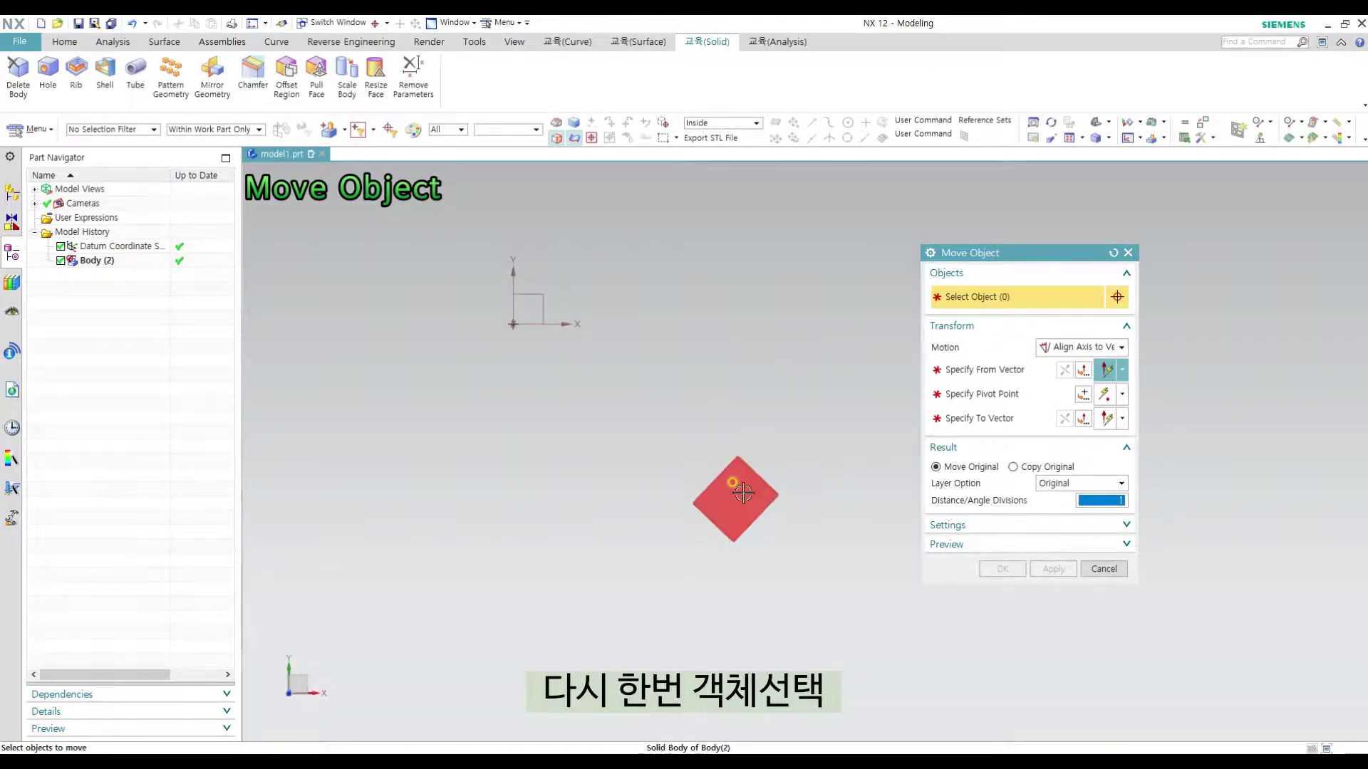
middle_click(886, 436)
middle_drag(689, 470, 710, 494)
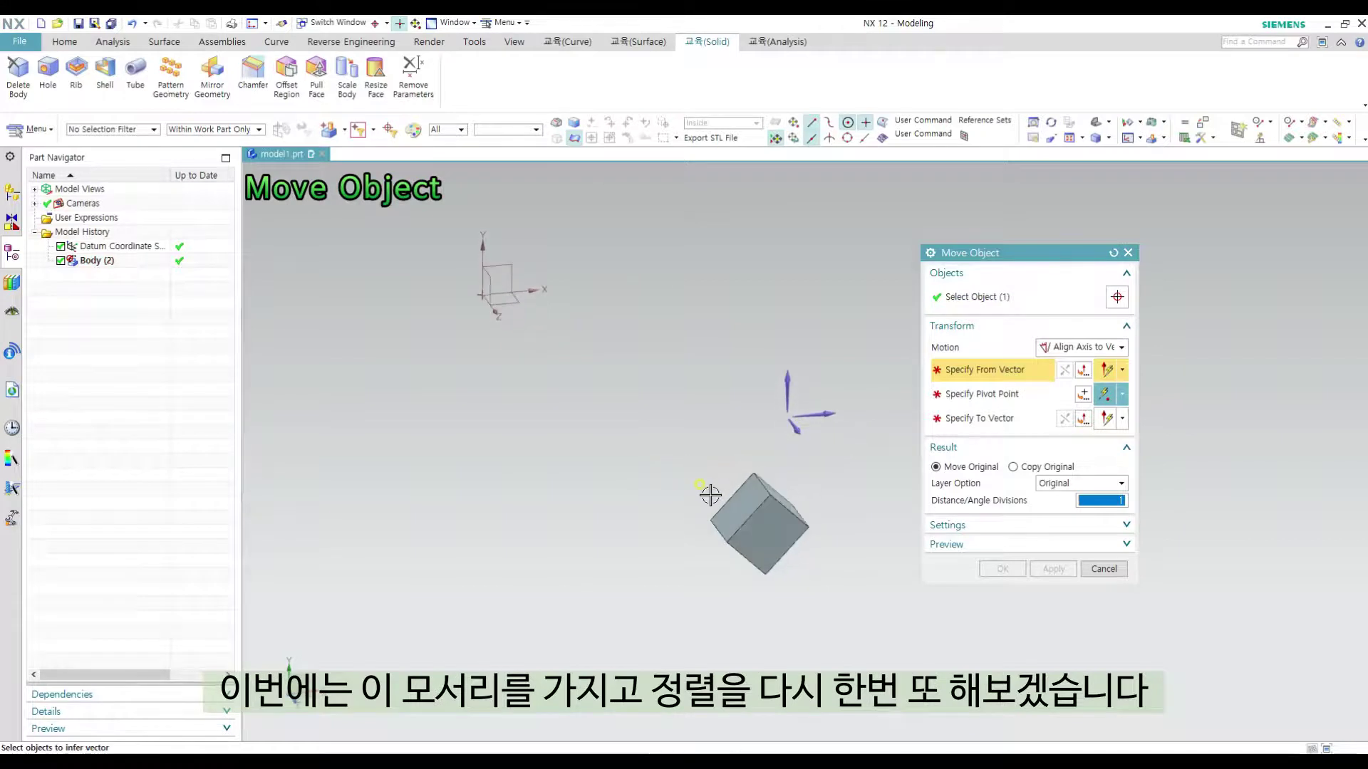
click(741, 480)
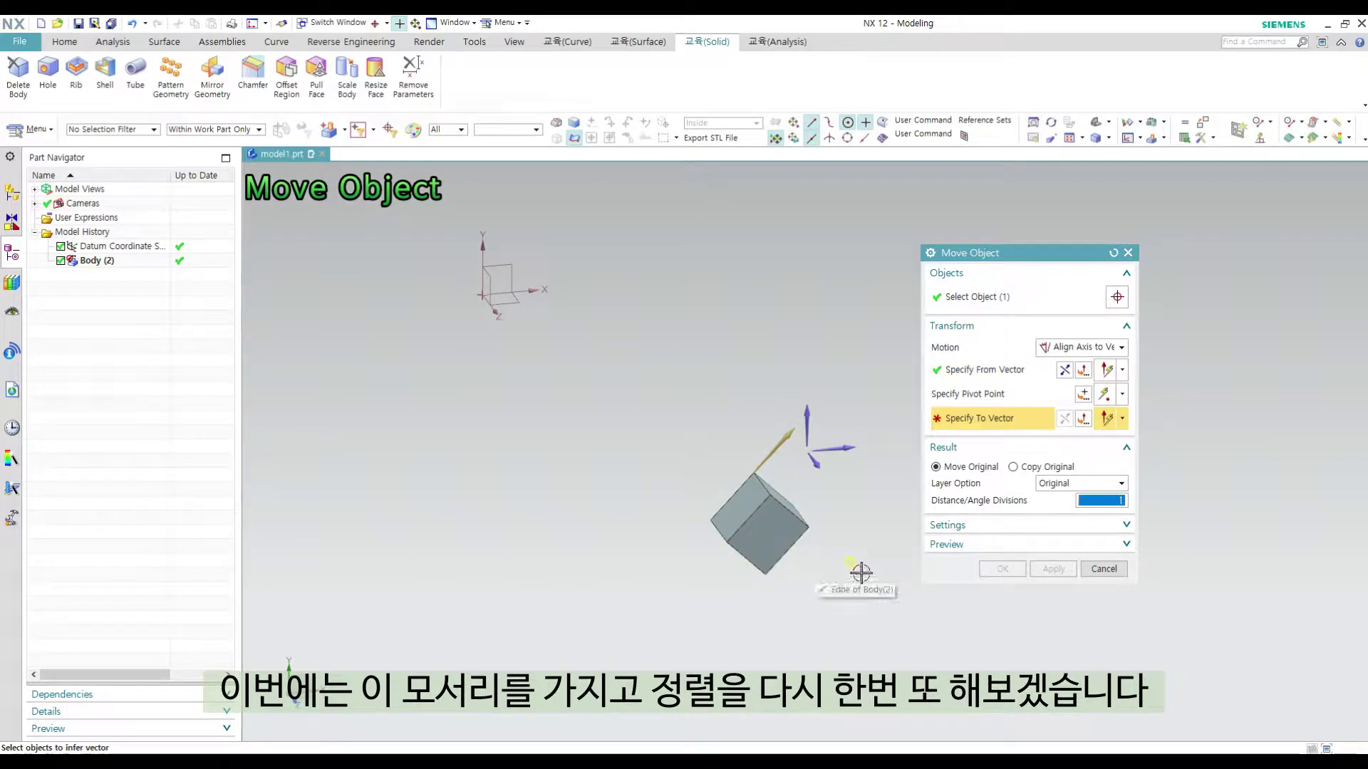
click(1010, 371)
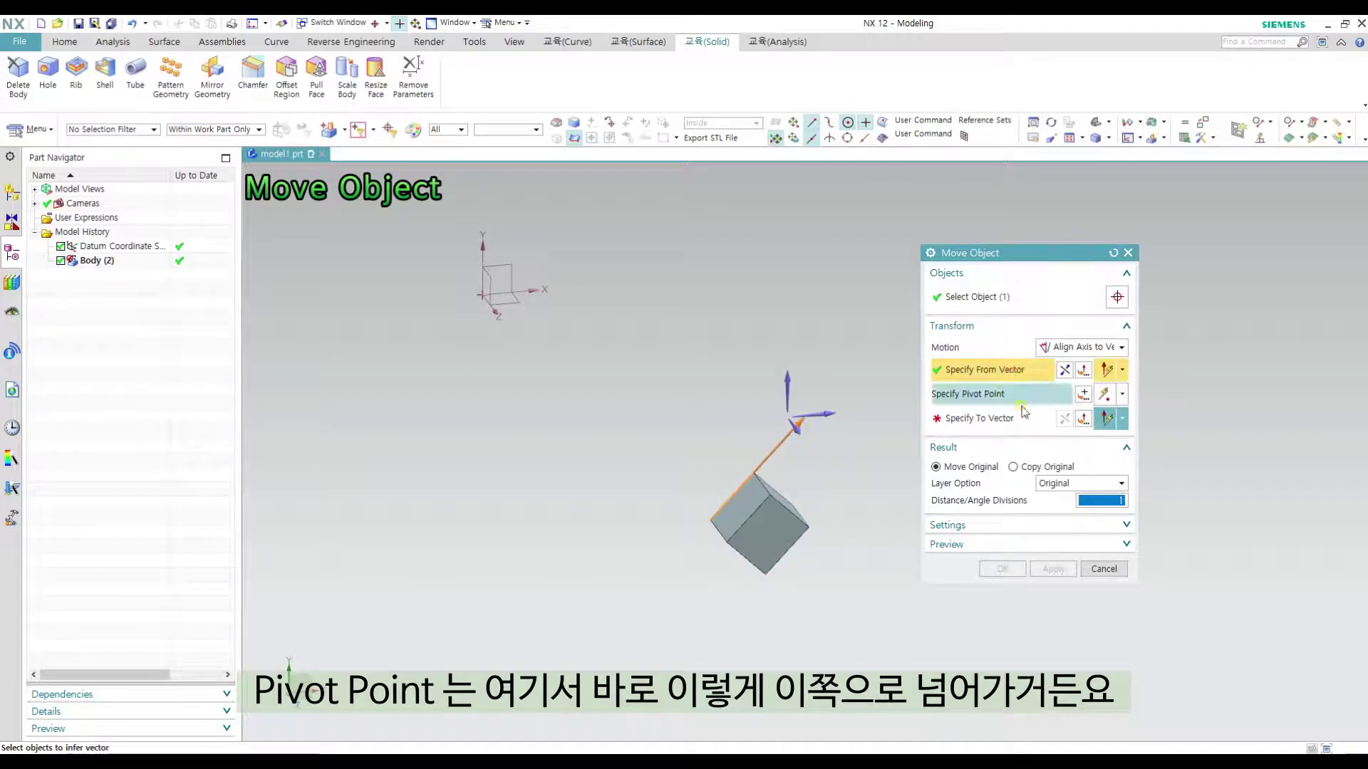
click(992, 421)
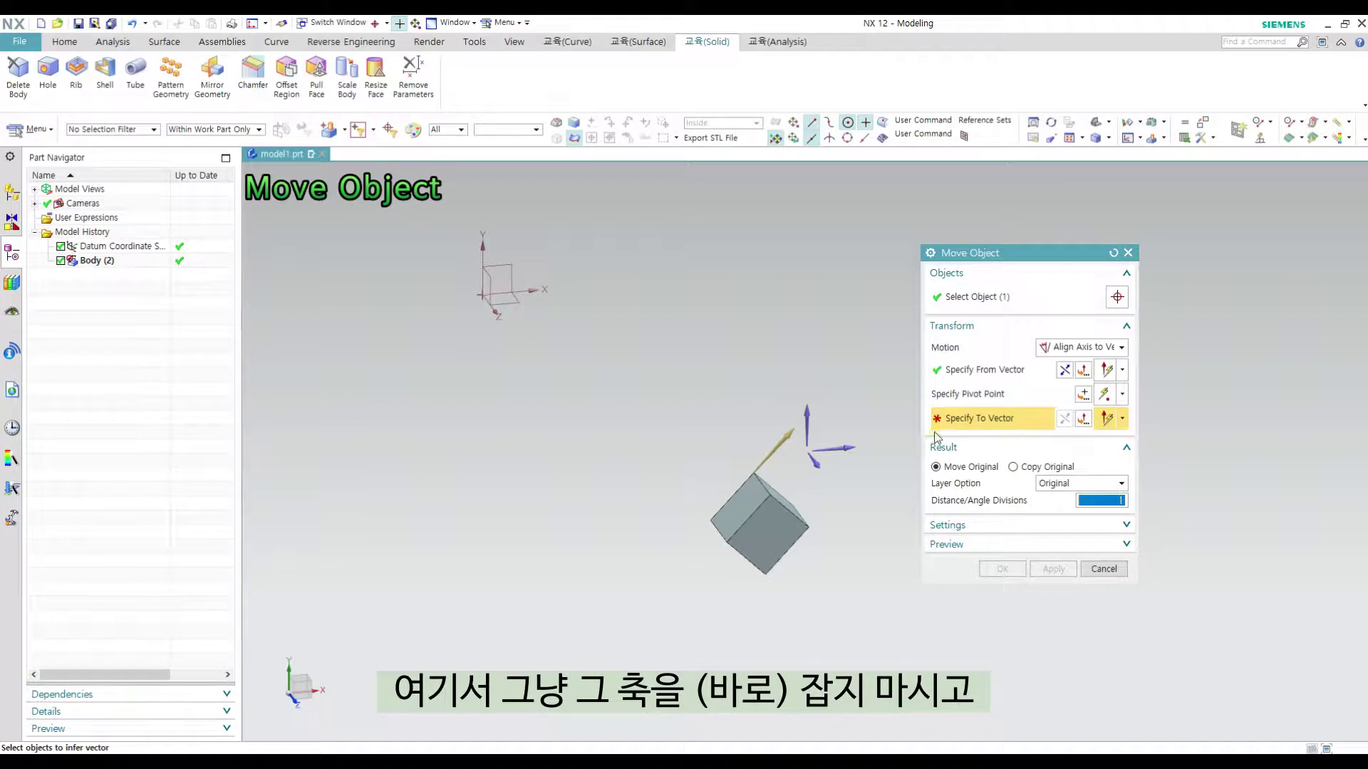
- Set the pivot point at the corner where the block's three visible faces meet and respecify the slanted upper-left edge as From vector
click(1004, 396)
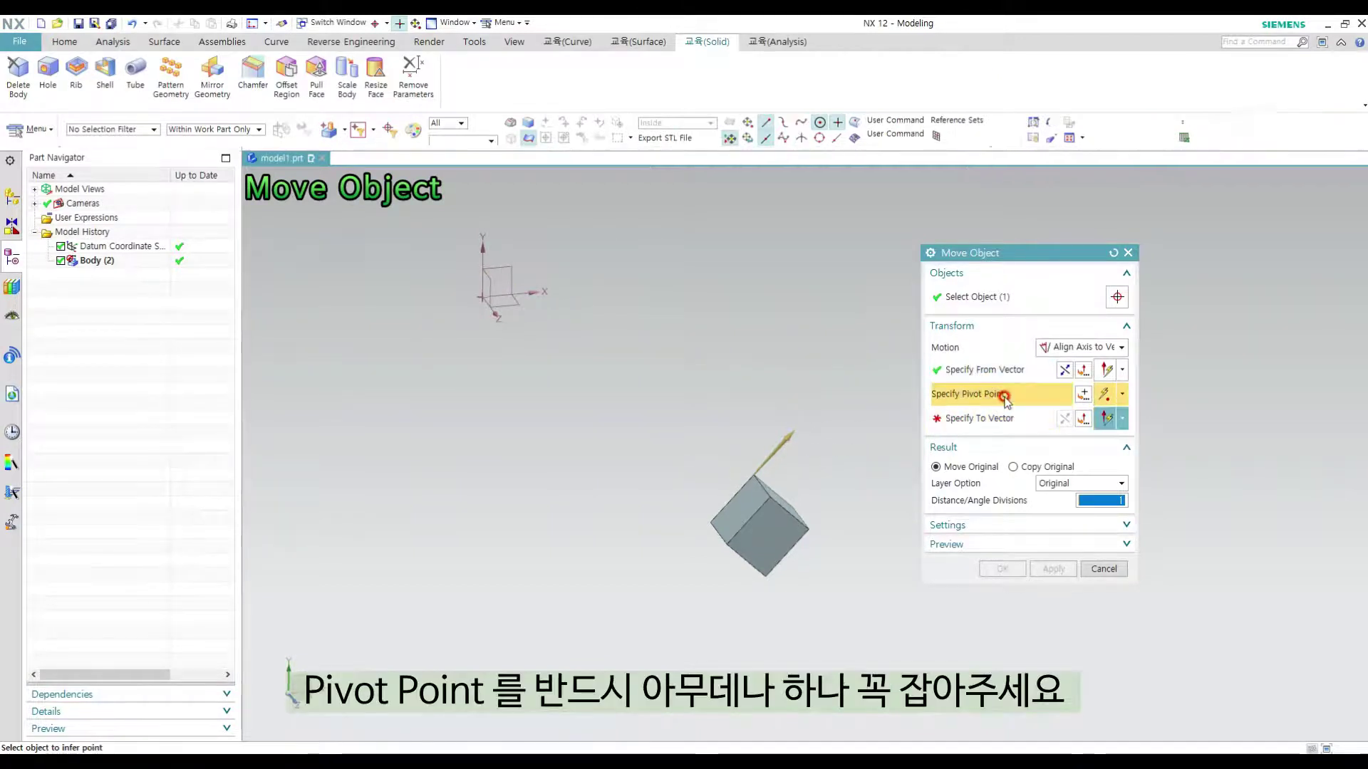
click(771, 494)
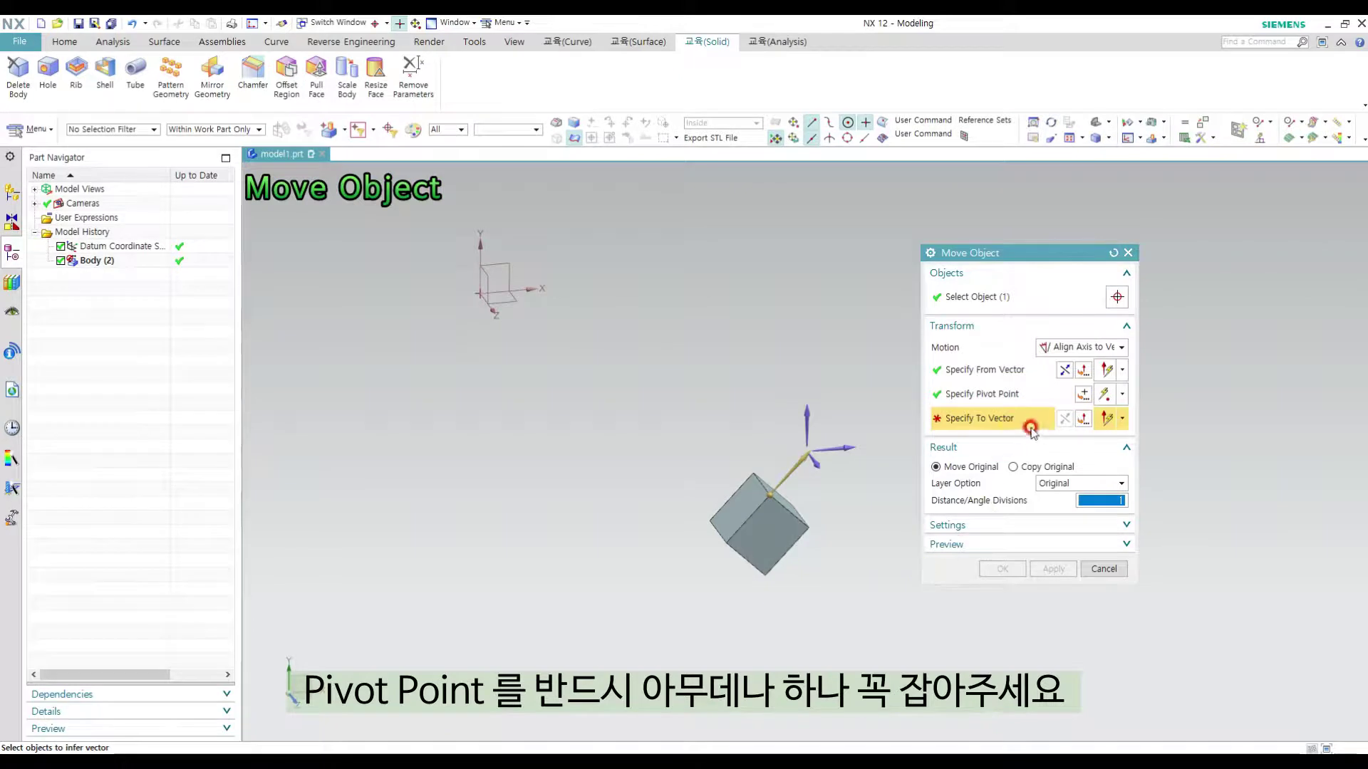
click(997, 369)
click(730, 496)
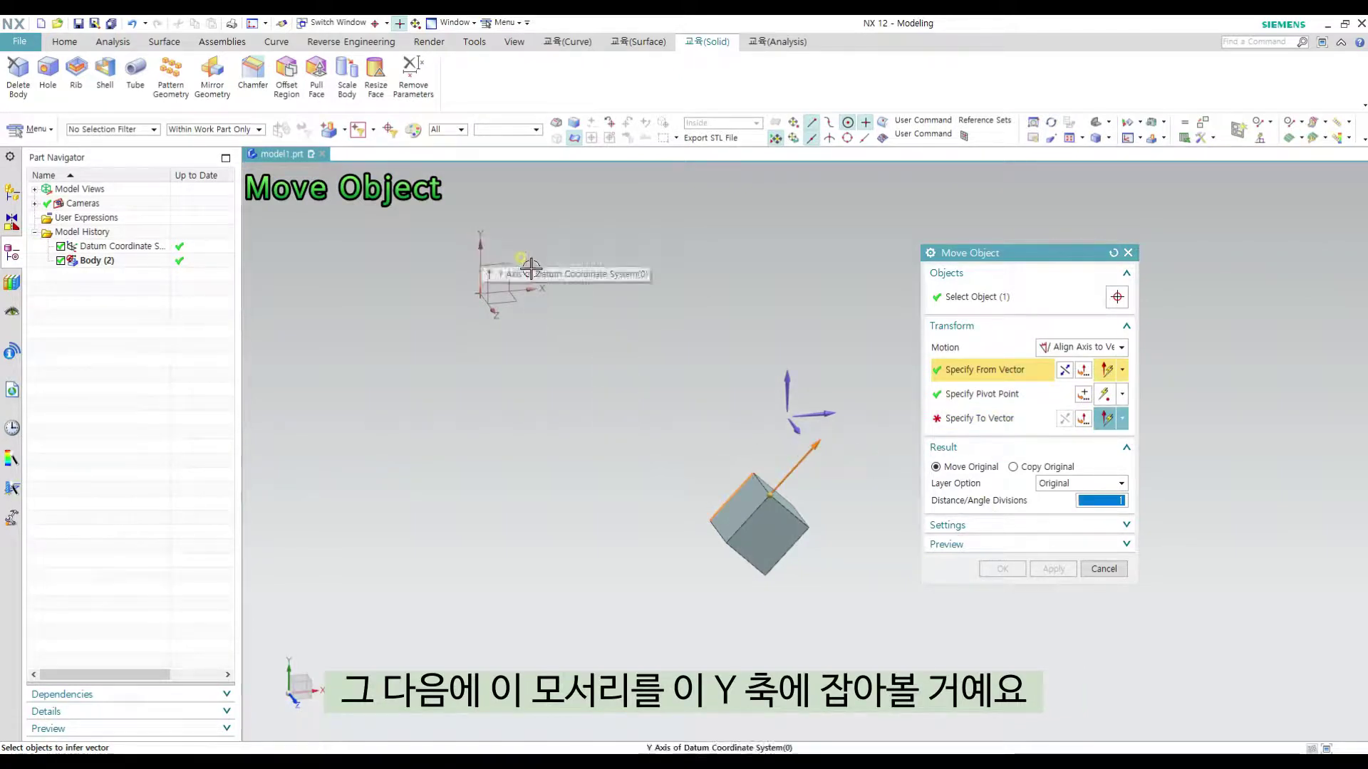
- Specify the datum coordinate system's Y axis as the To vector and apply the alignment
click(983, 419)
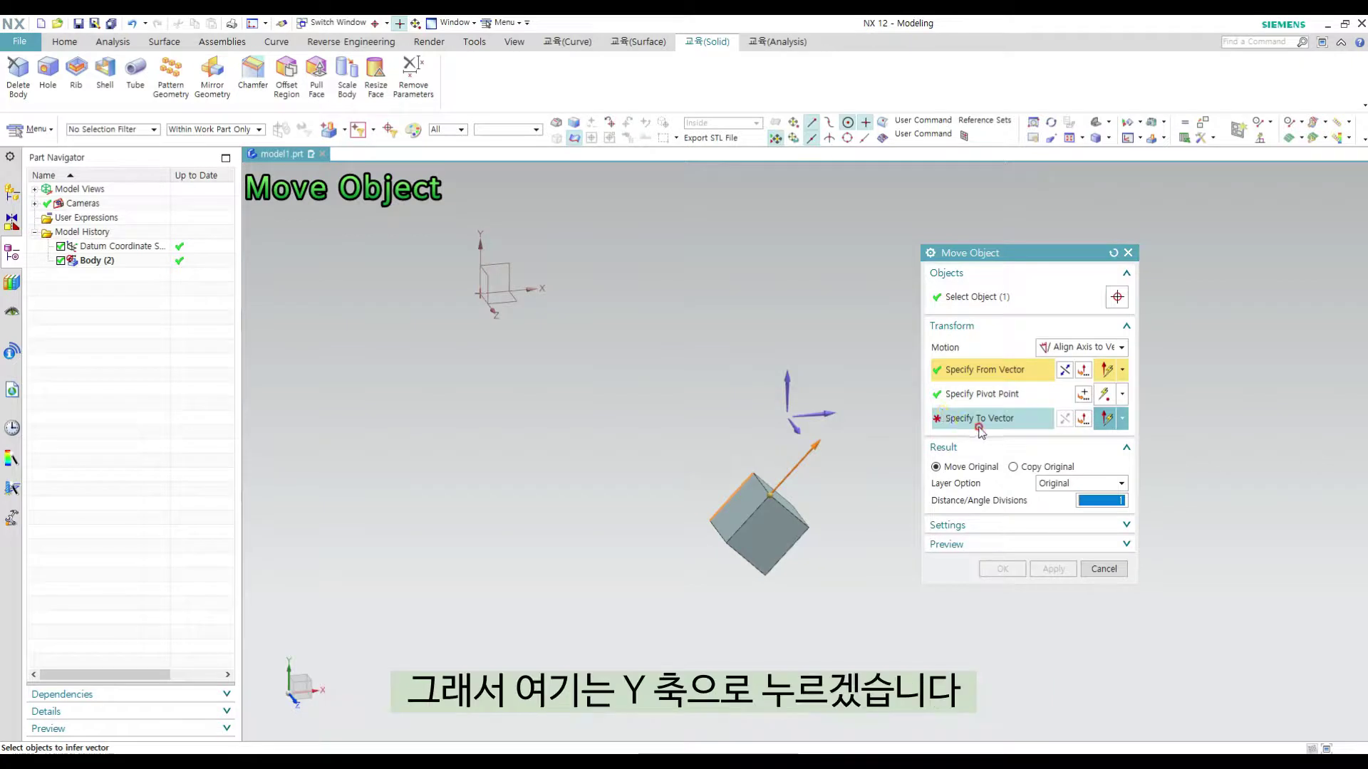
click(479, 246)
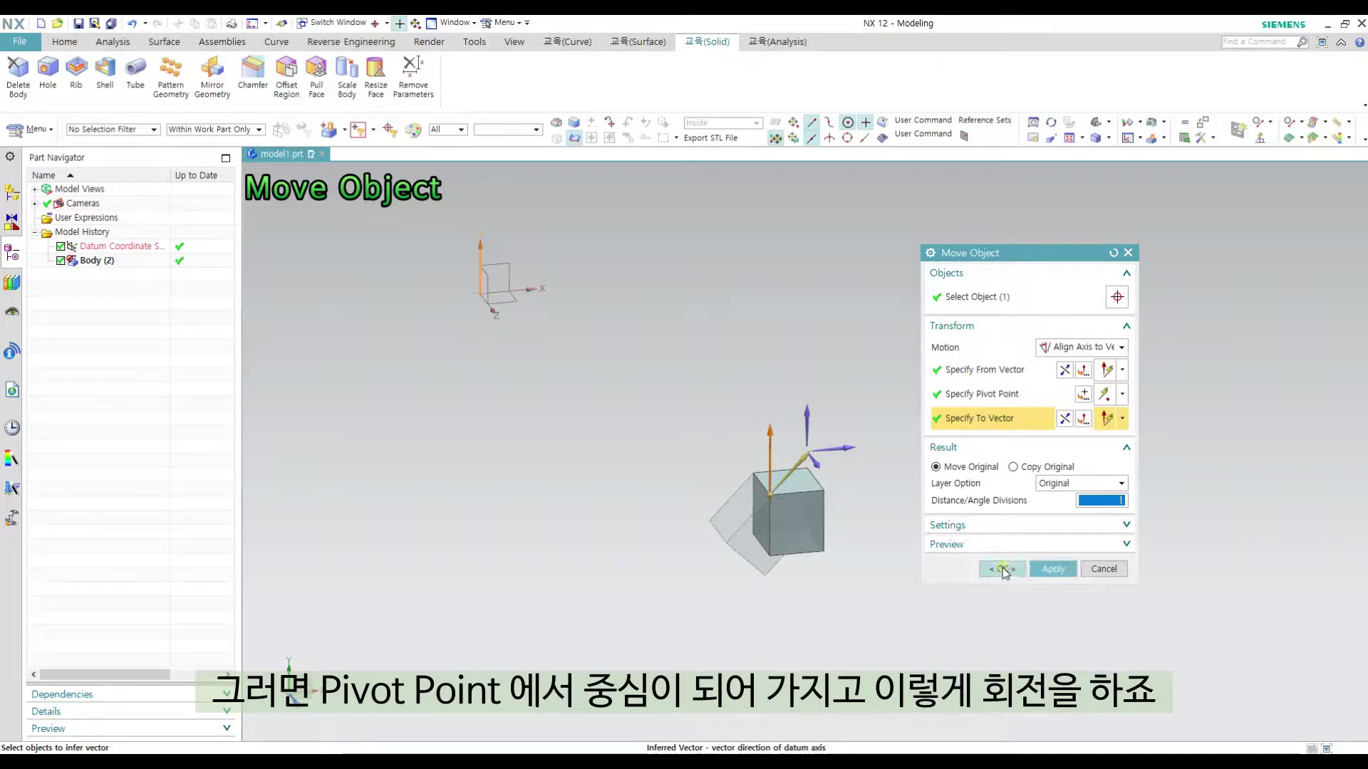
click(1047, 570)
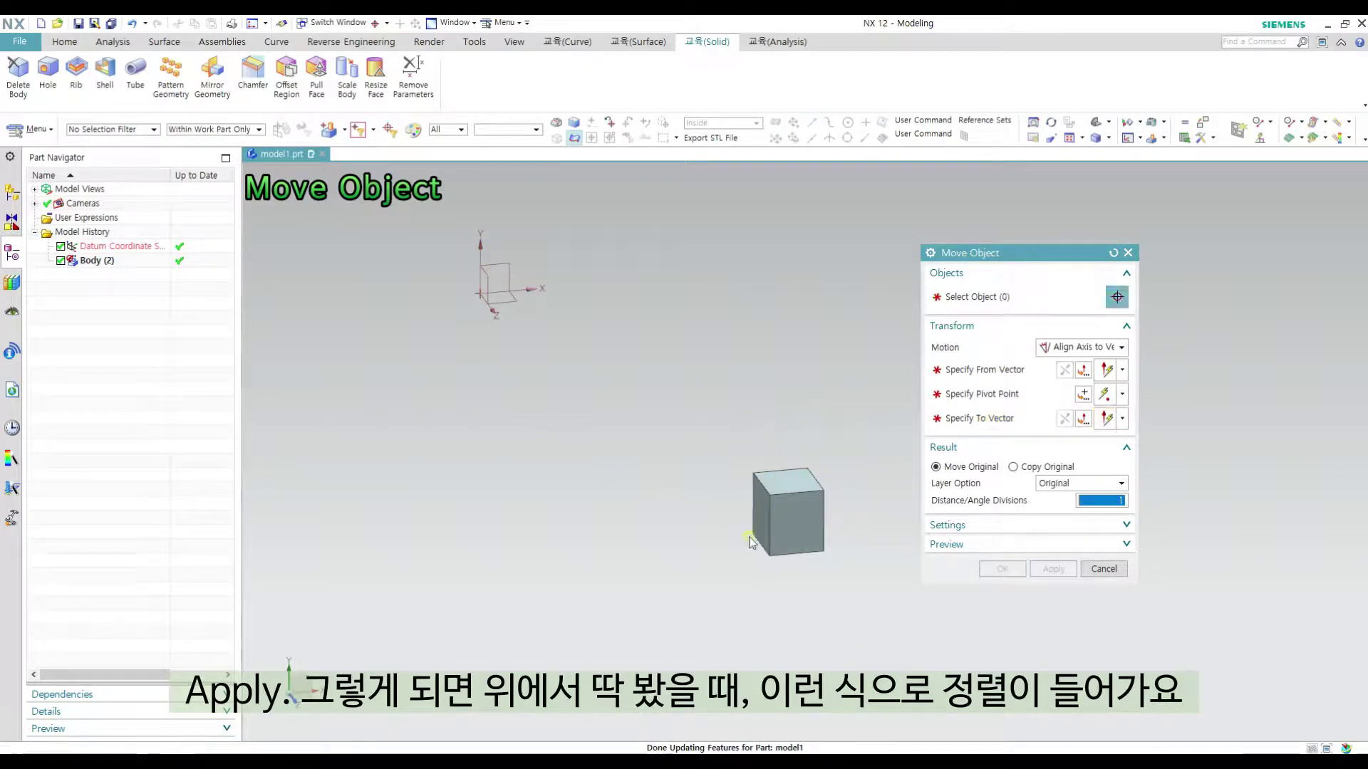
- Select the aligned block as the object to move and set the motion to Point to Point
key(ctrl+alt+t)
scroll(757, 503, up, 3)
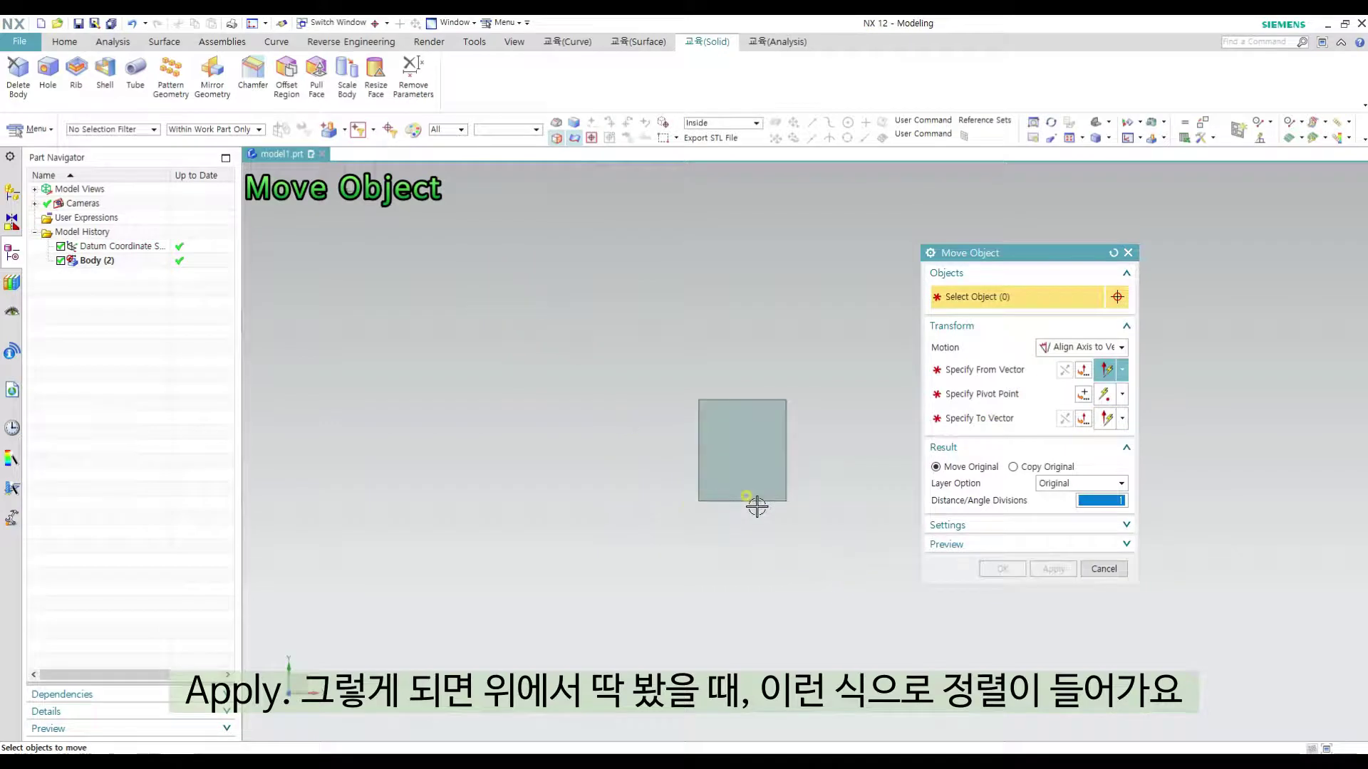
scroll(737, 549, down, 2)
key(ctrl+alt+f)
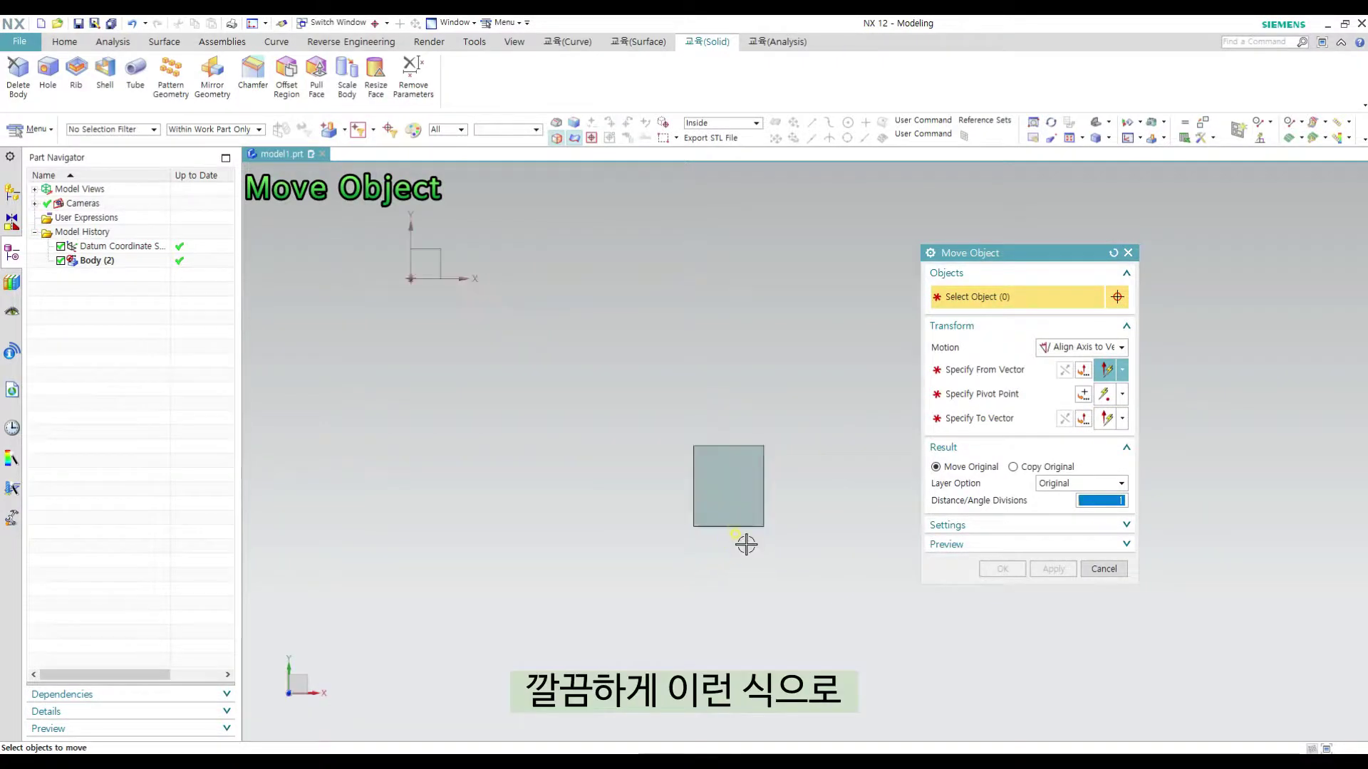
mouse_move(788, 525)
middle_down()
mouse_move(700, 489)
mouse_move(690, 443)
mouse_move(708, 479)
mouse_move(739, 487)
middle_up()
scroll(739, 487, up, 3)
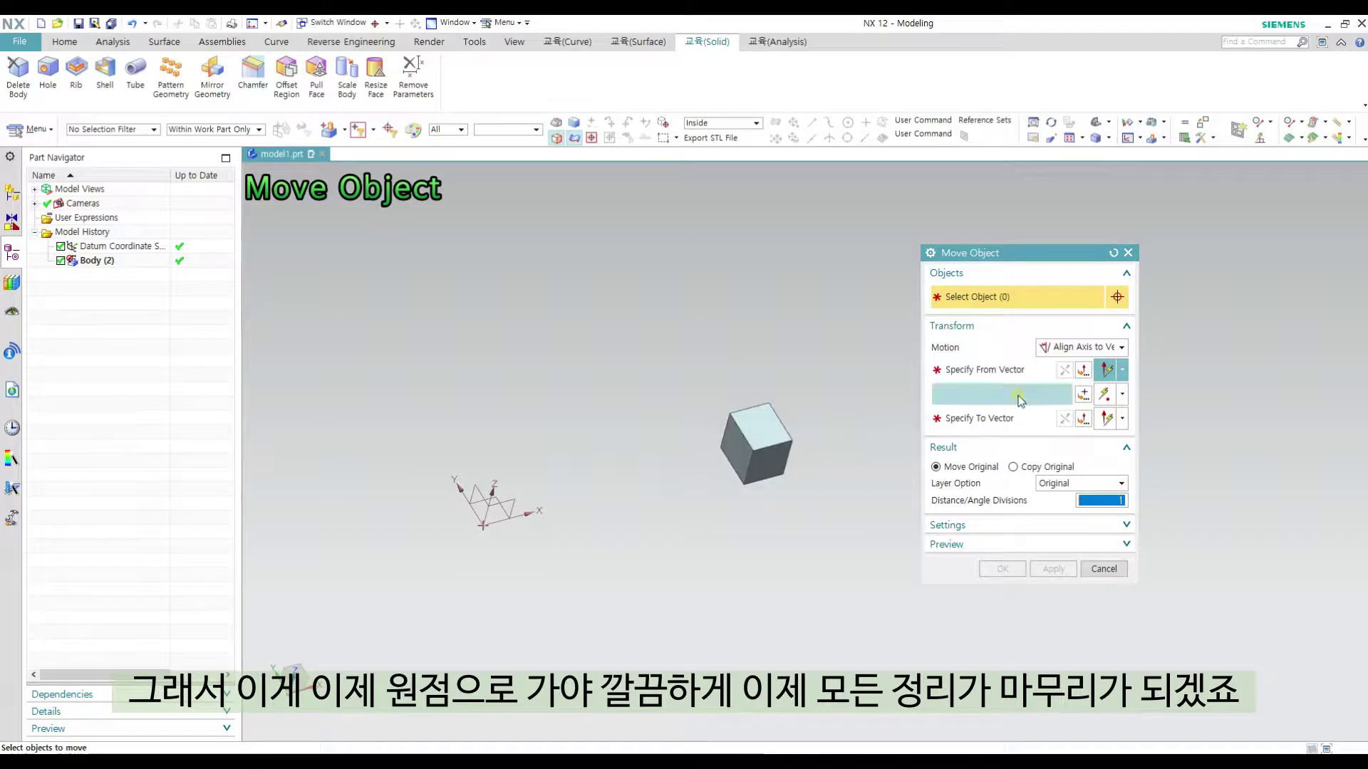
click(761, 440)
click(1095, 349)
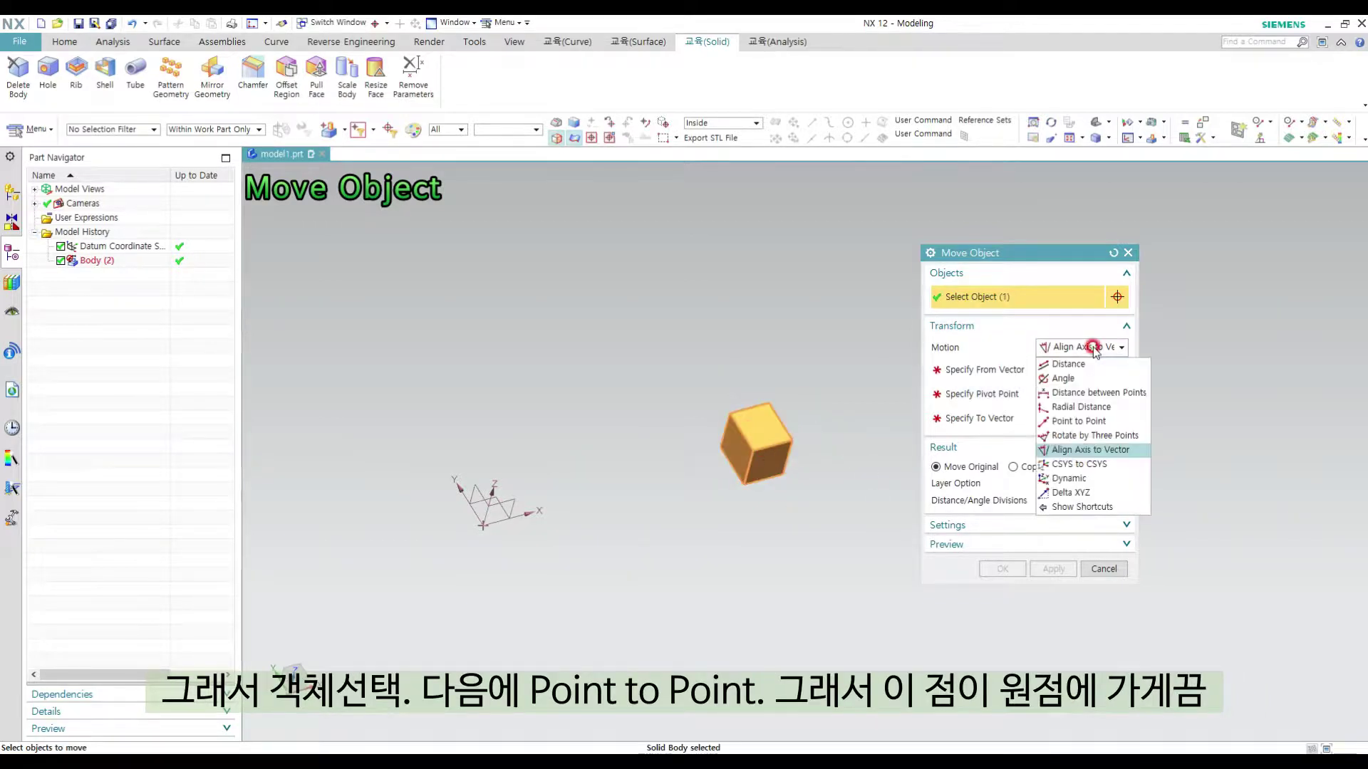
click(1077, 420)
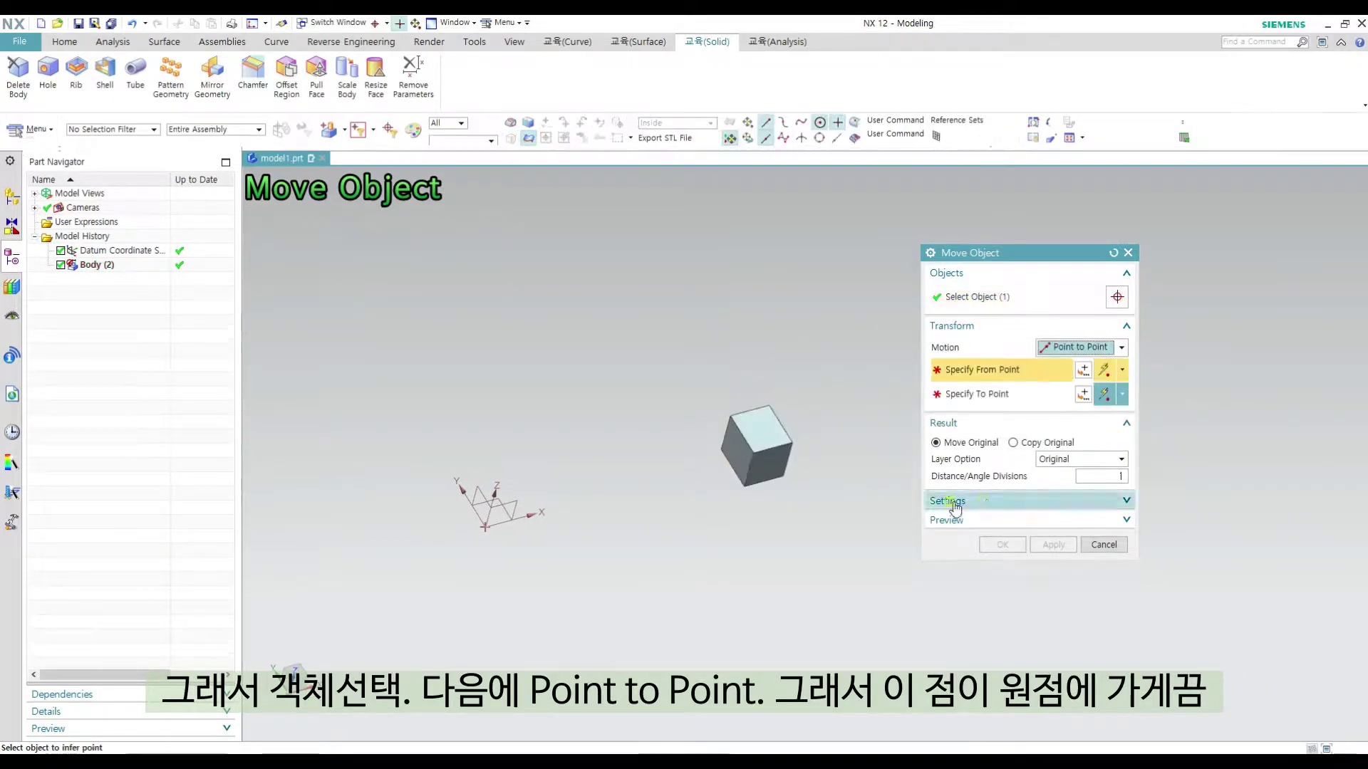
- Move the block from its lower front corner to the datum coordinate system's origin and finish the command
click(742, 487)
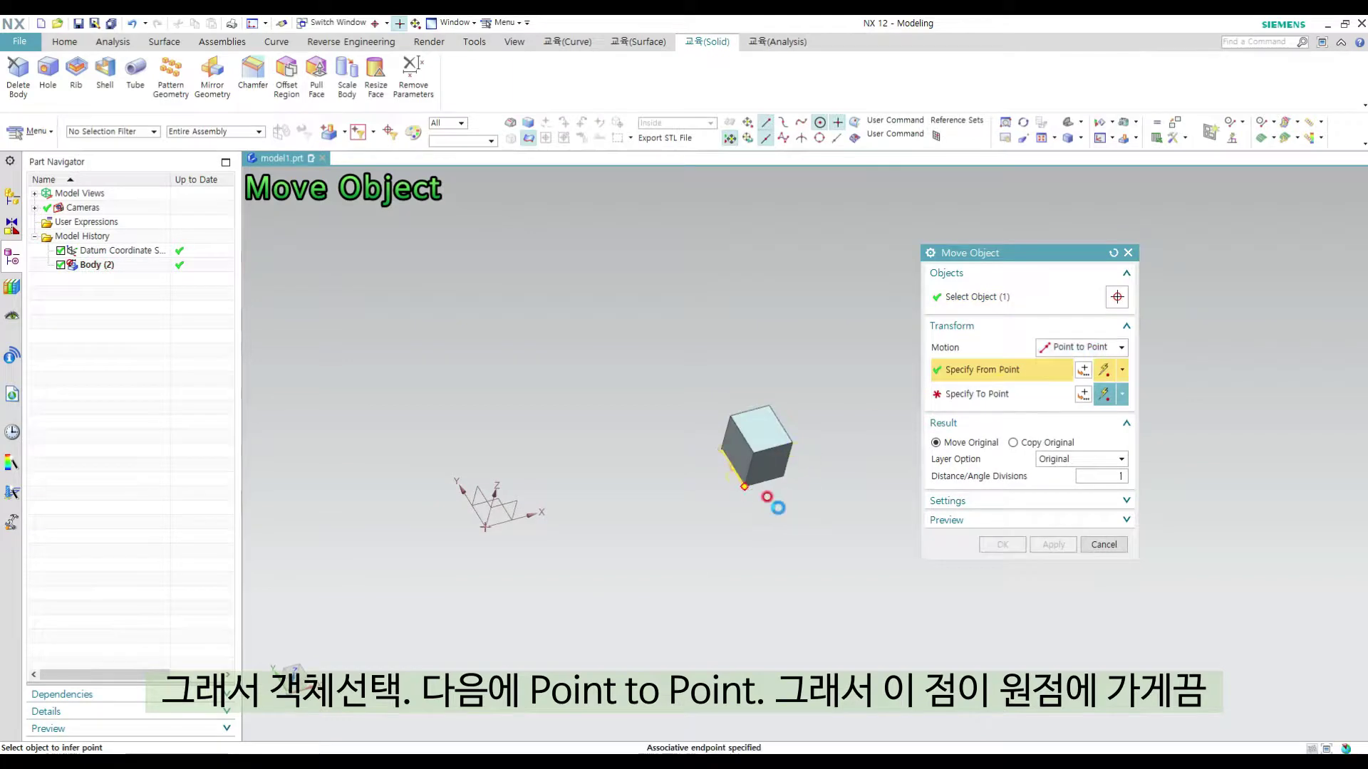
click(487, 525)
click(1003, 545)
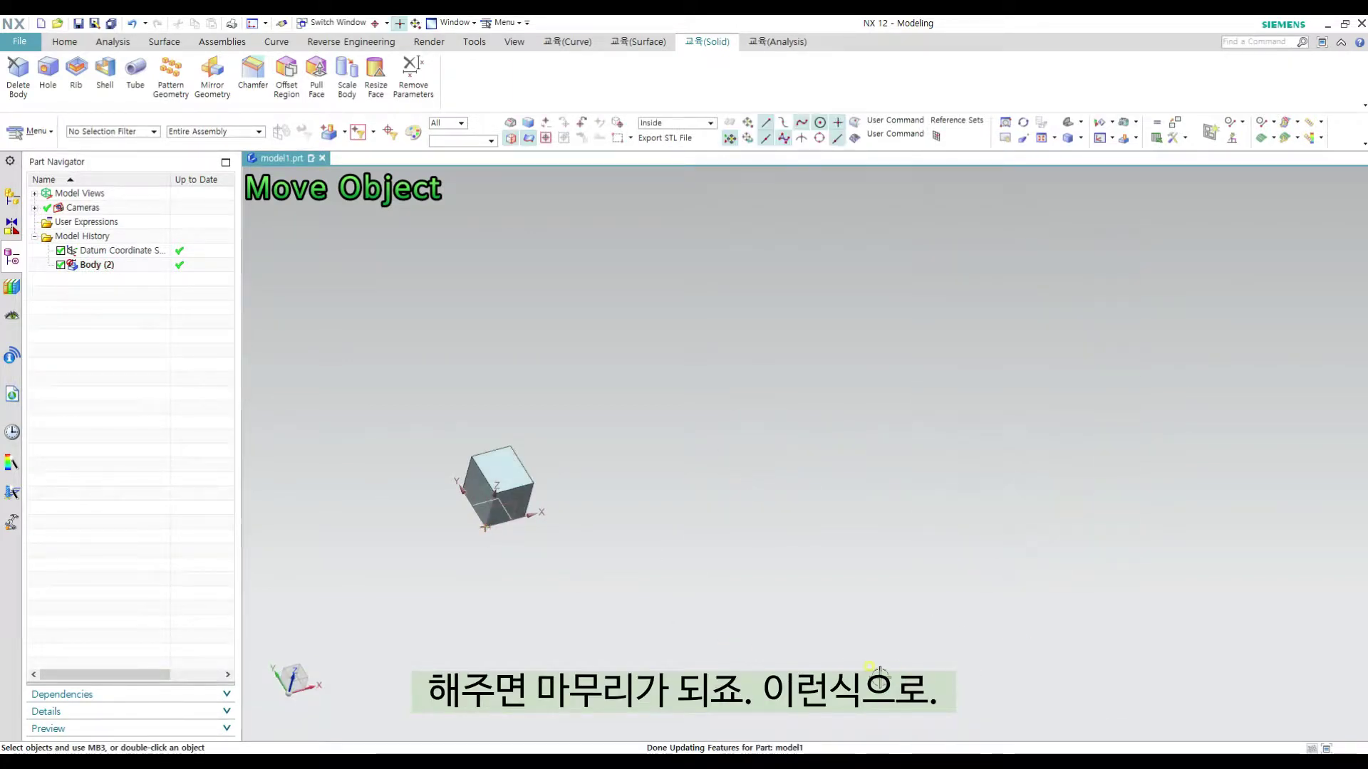
- Start Move Object again and set its motion to Align Axis to Vector
scroll(456, 526, up, 3)
scroll(807, 533, down, 3)
key(ctrl+alt+t)
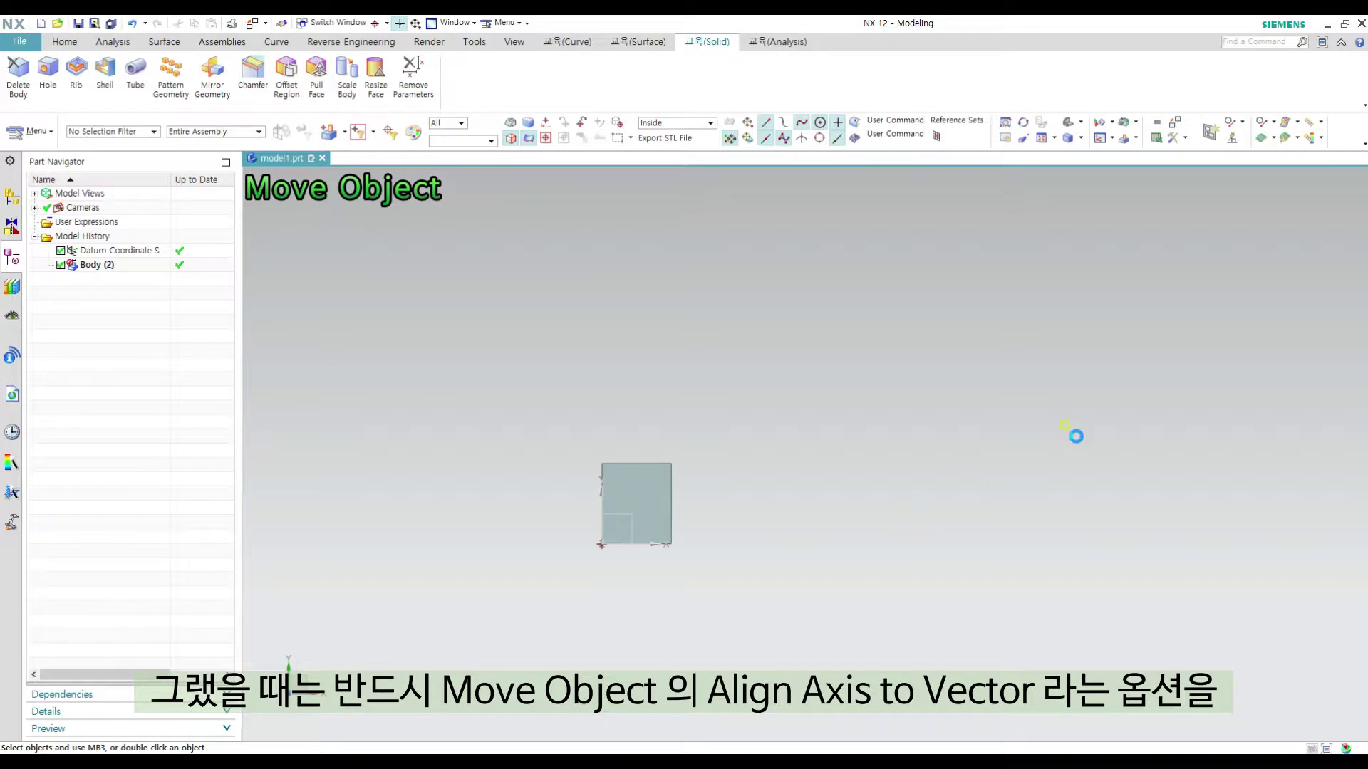
click(1100, 347)
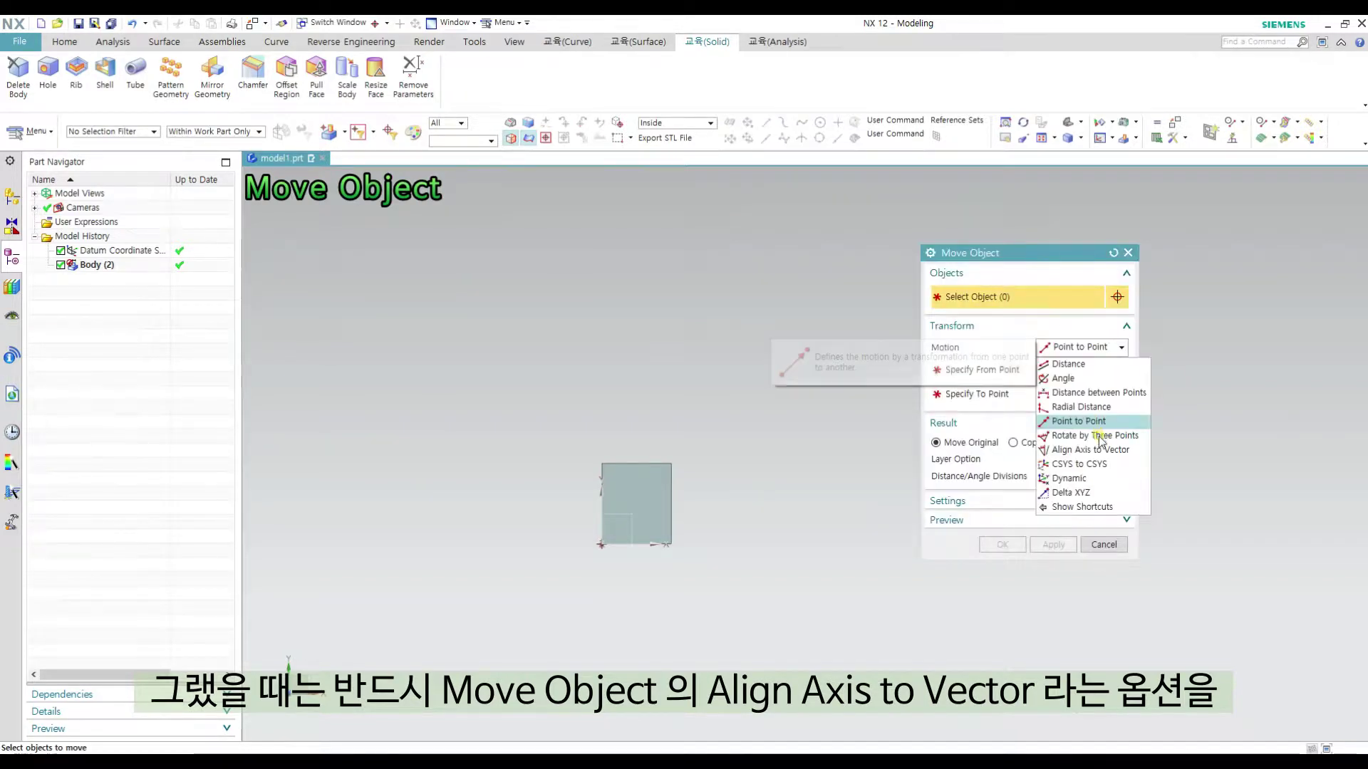
click(1097, 450)
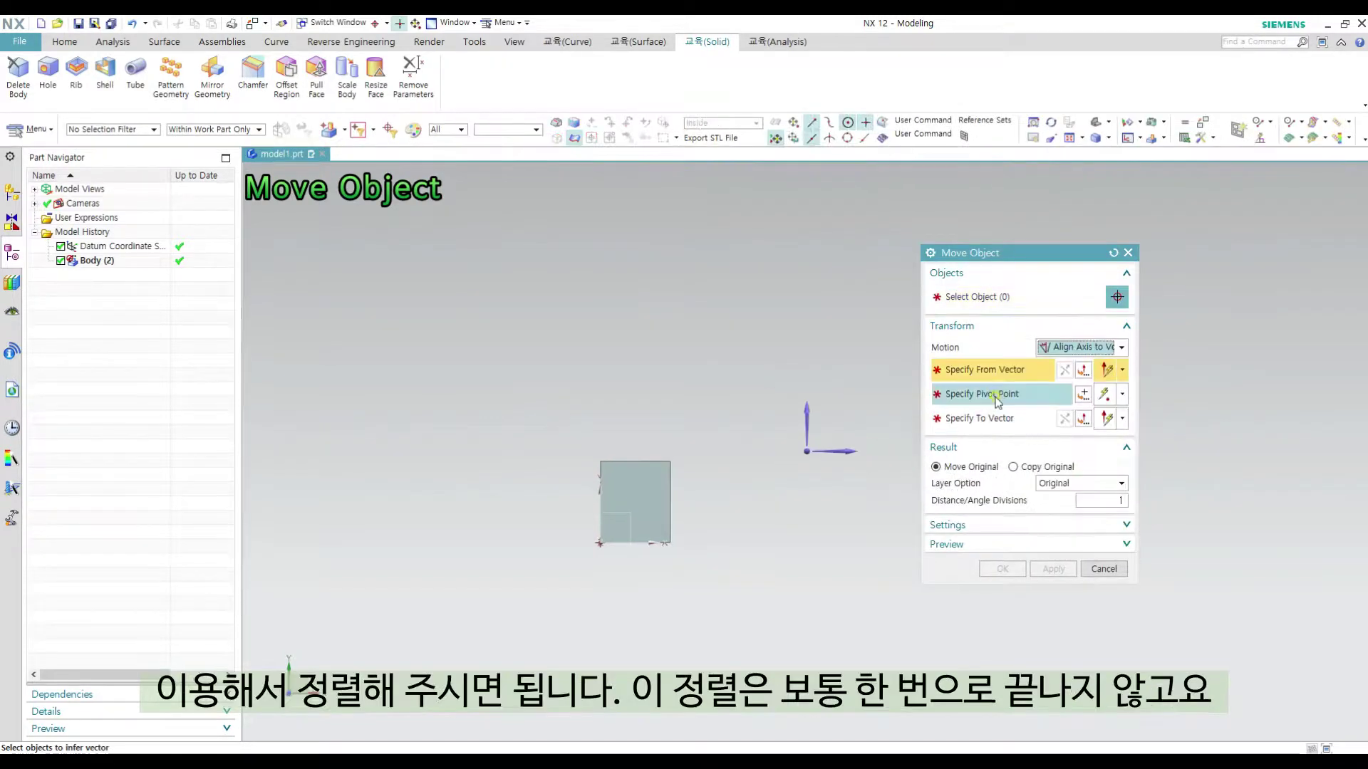